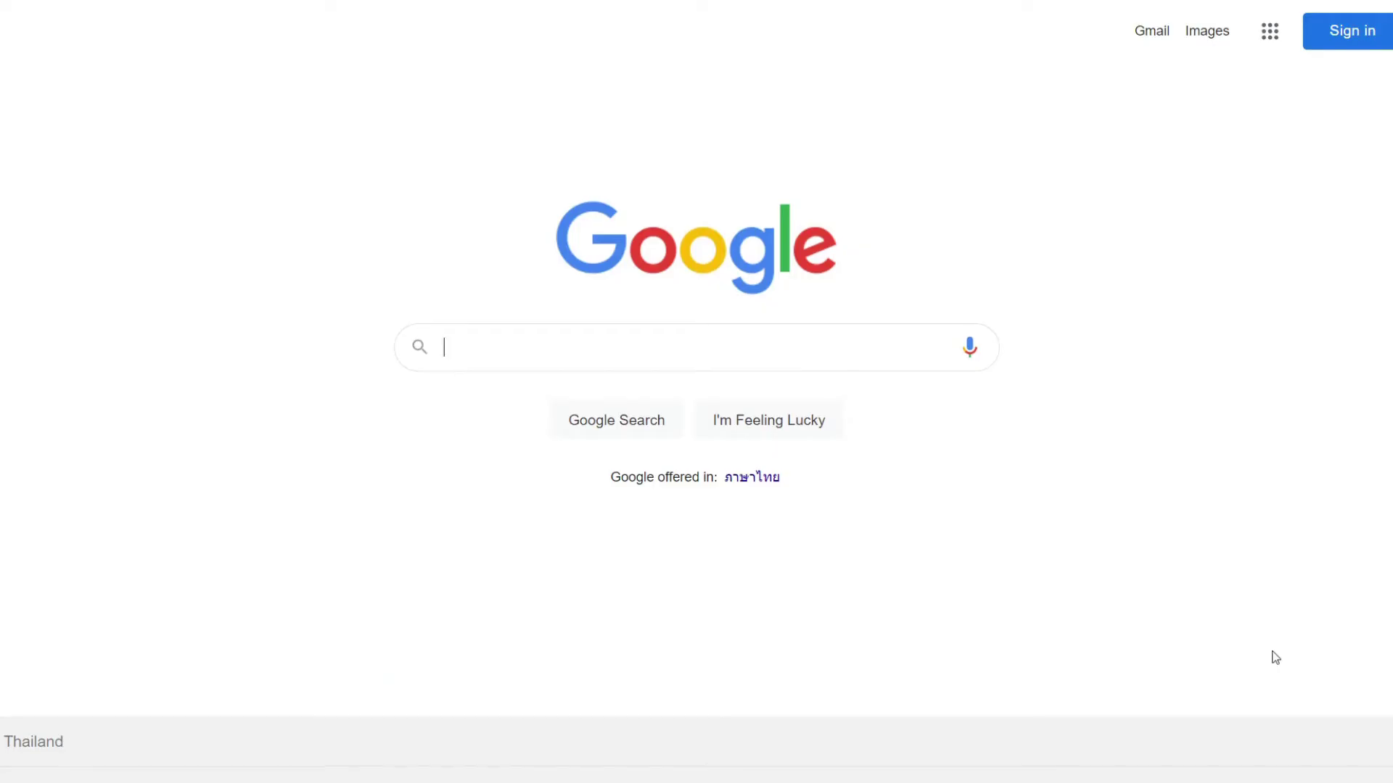
Search Google for 'class dojo' to reach the ClassDojo homepage.
text(cla)
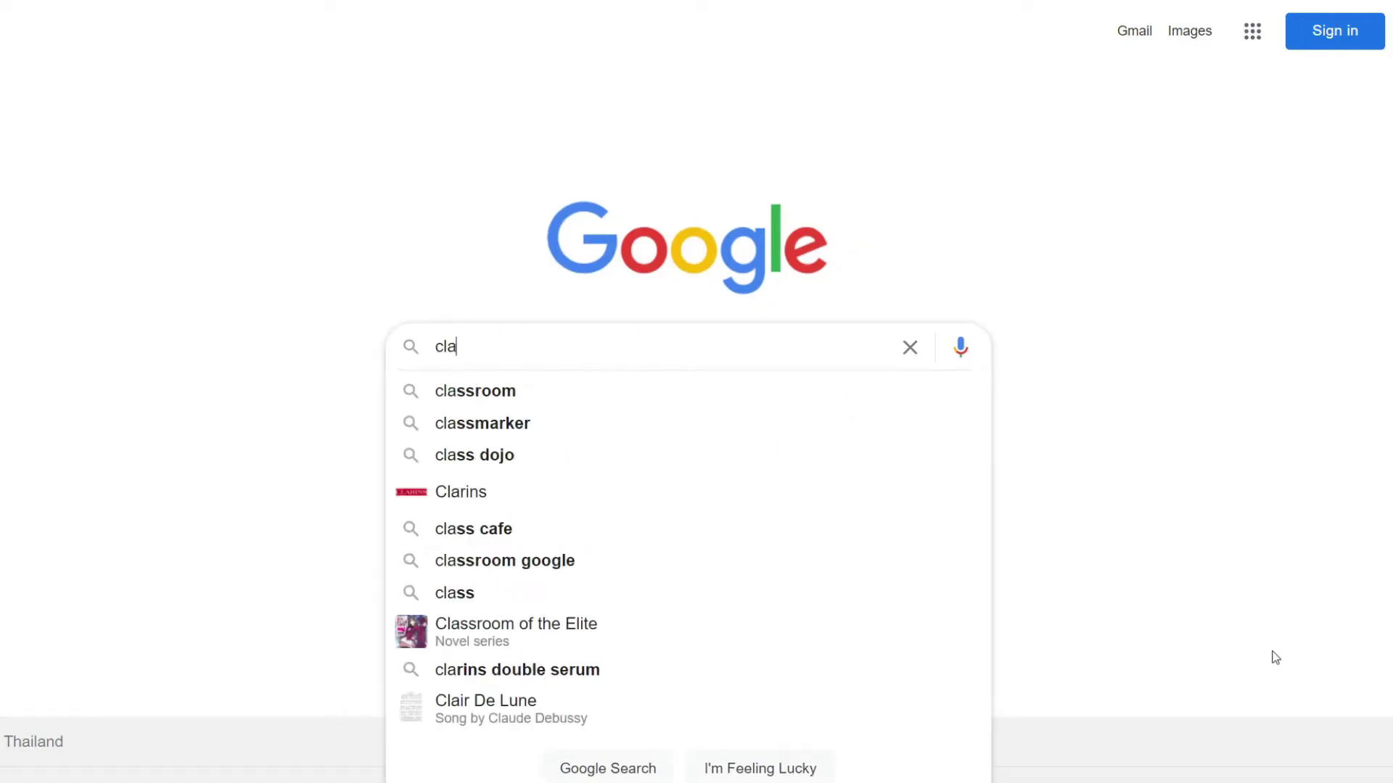
text(ss doj)
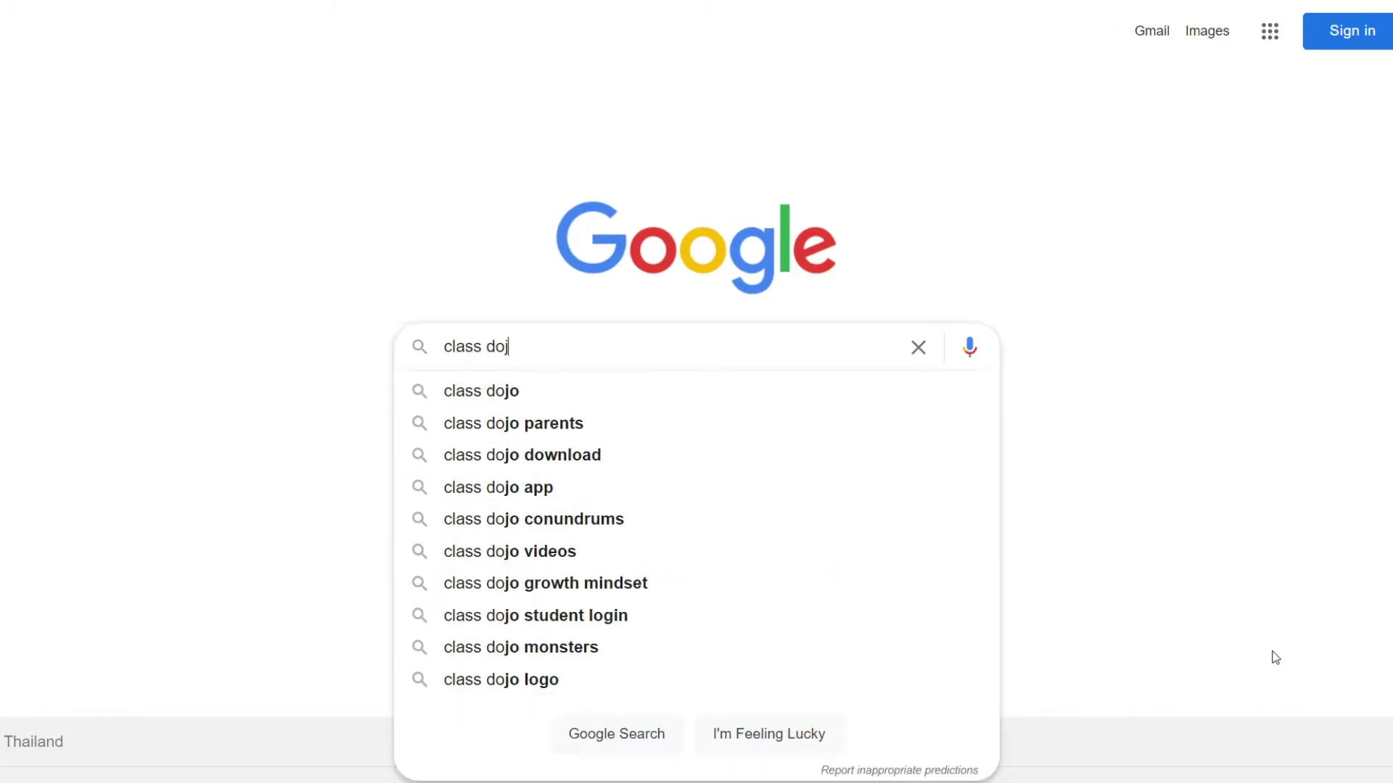
text(o)
key(Return)
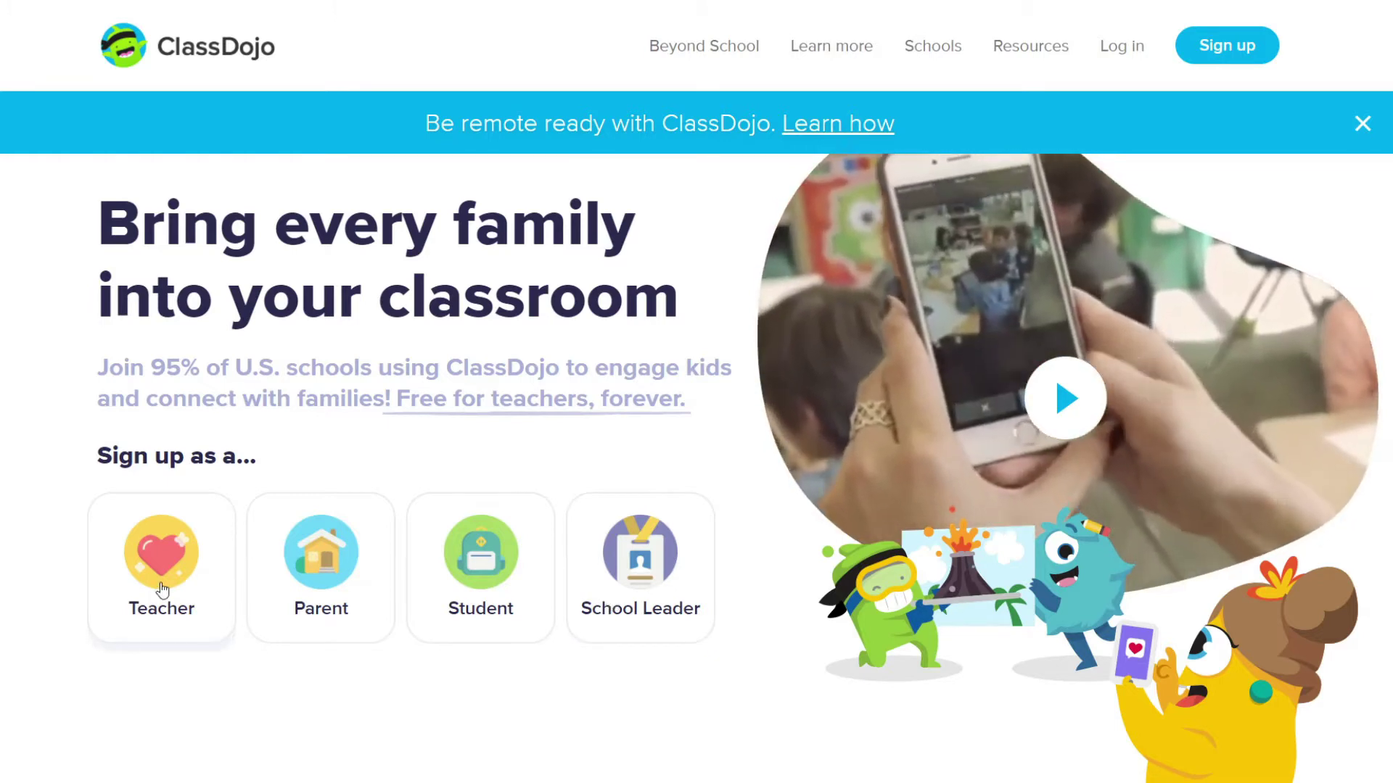
Choose the Teacher option and sign in to reach the teacher's class dashboard.
click(162, 587)
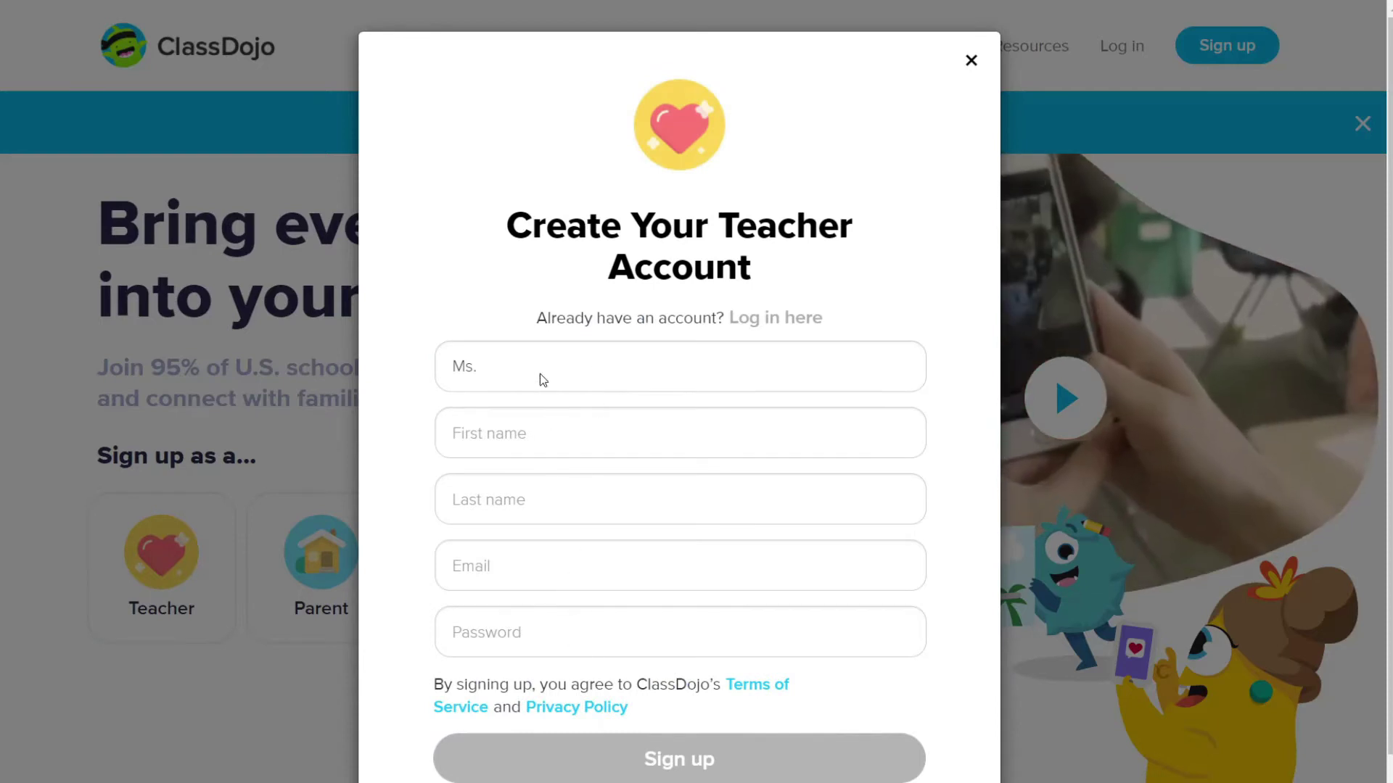
click(540, 375)
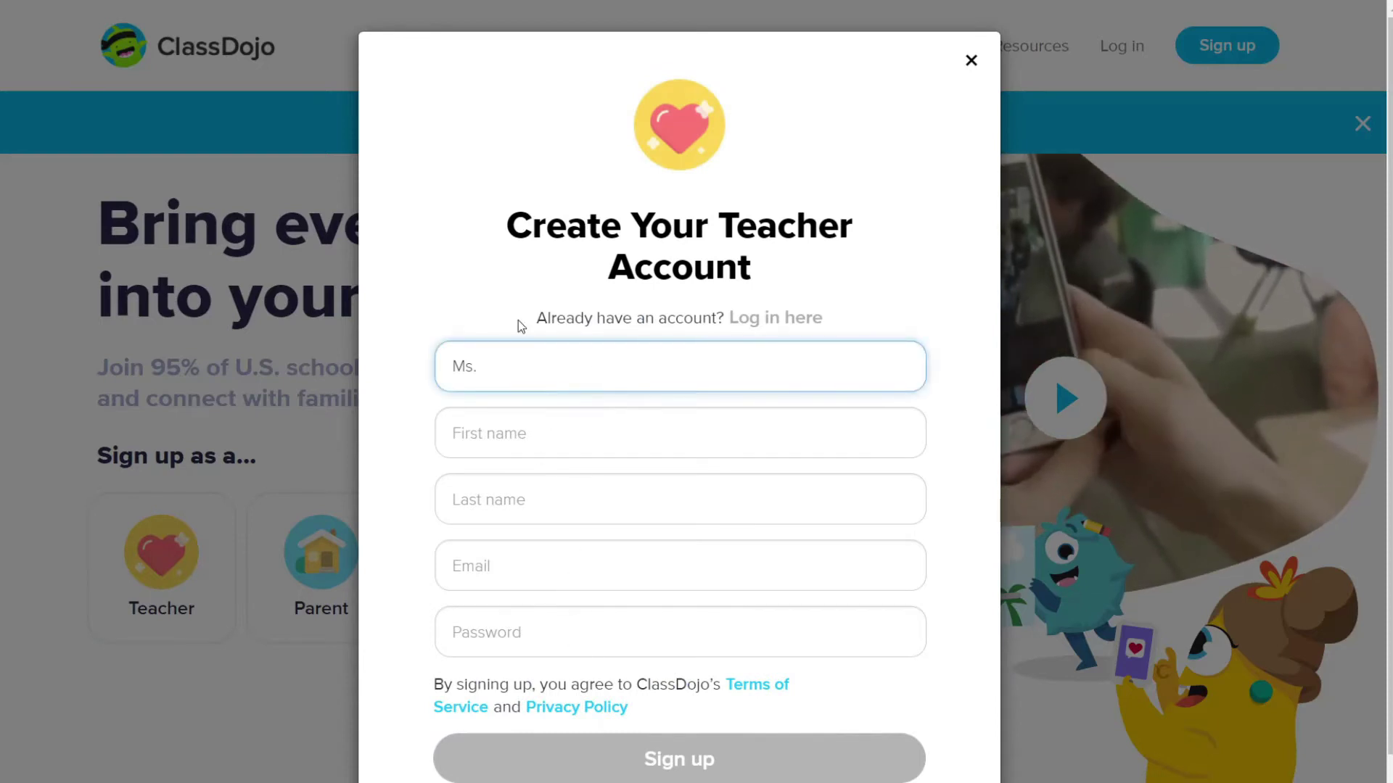
click(428, 280)
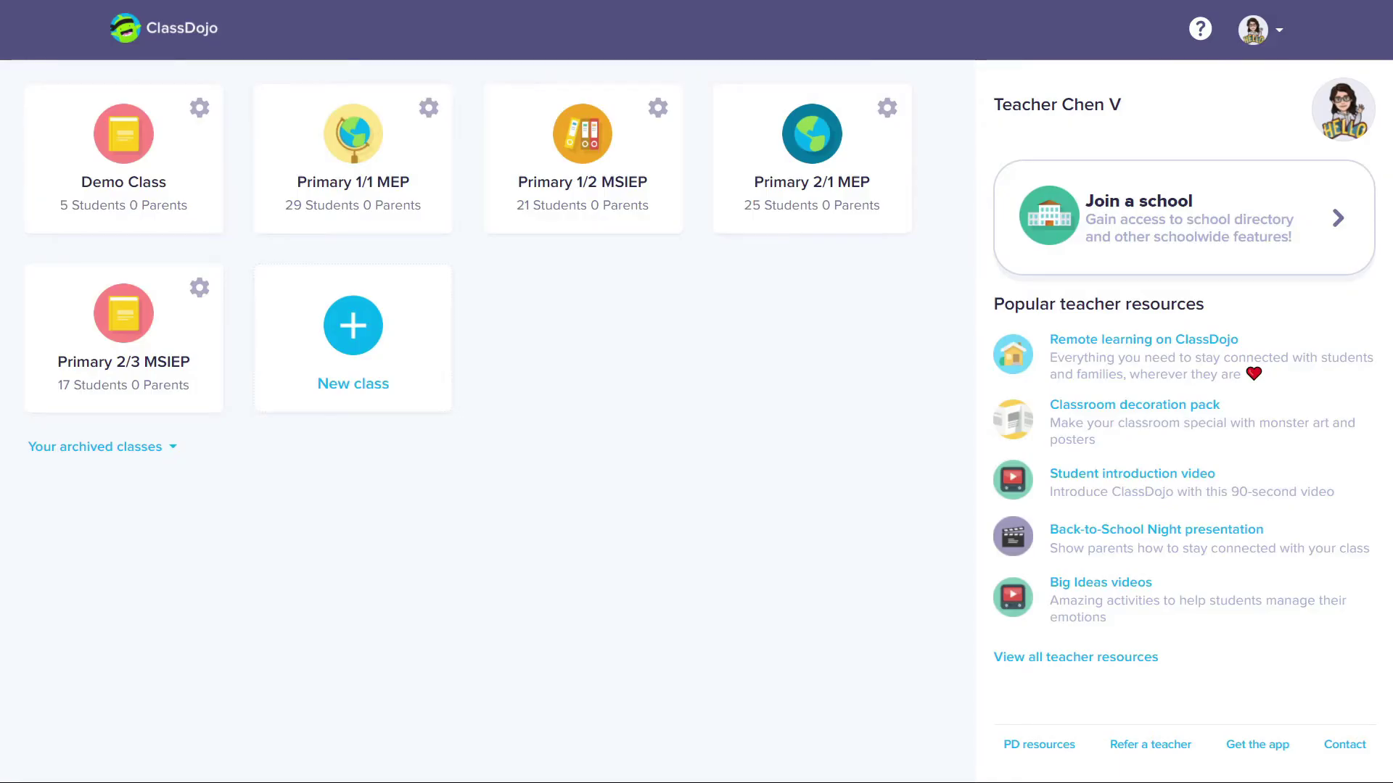
Create a class named 'Primary 3/1' with the grade set to 3rd Grade.
click(364, 367)
text(Primary 3/1)
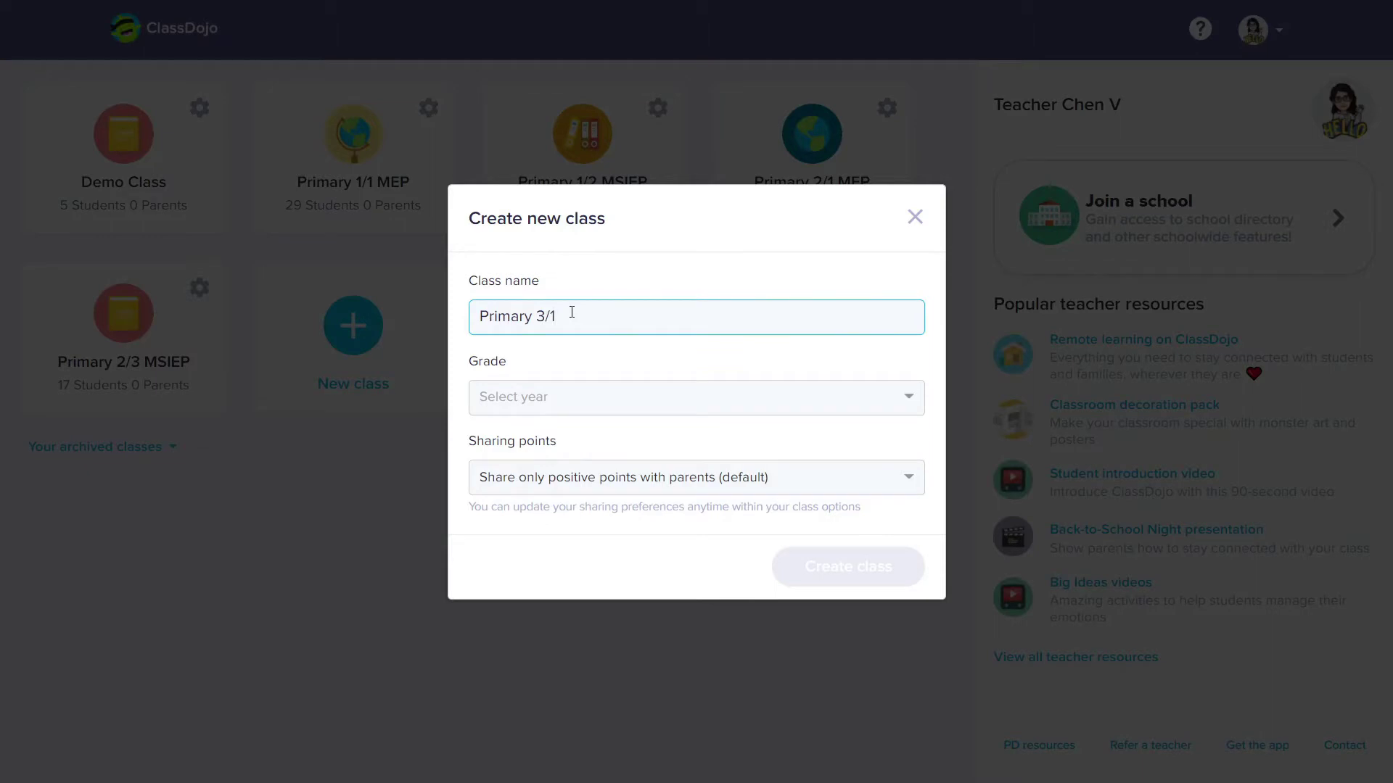
click(599, 397)
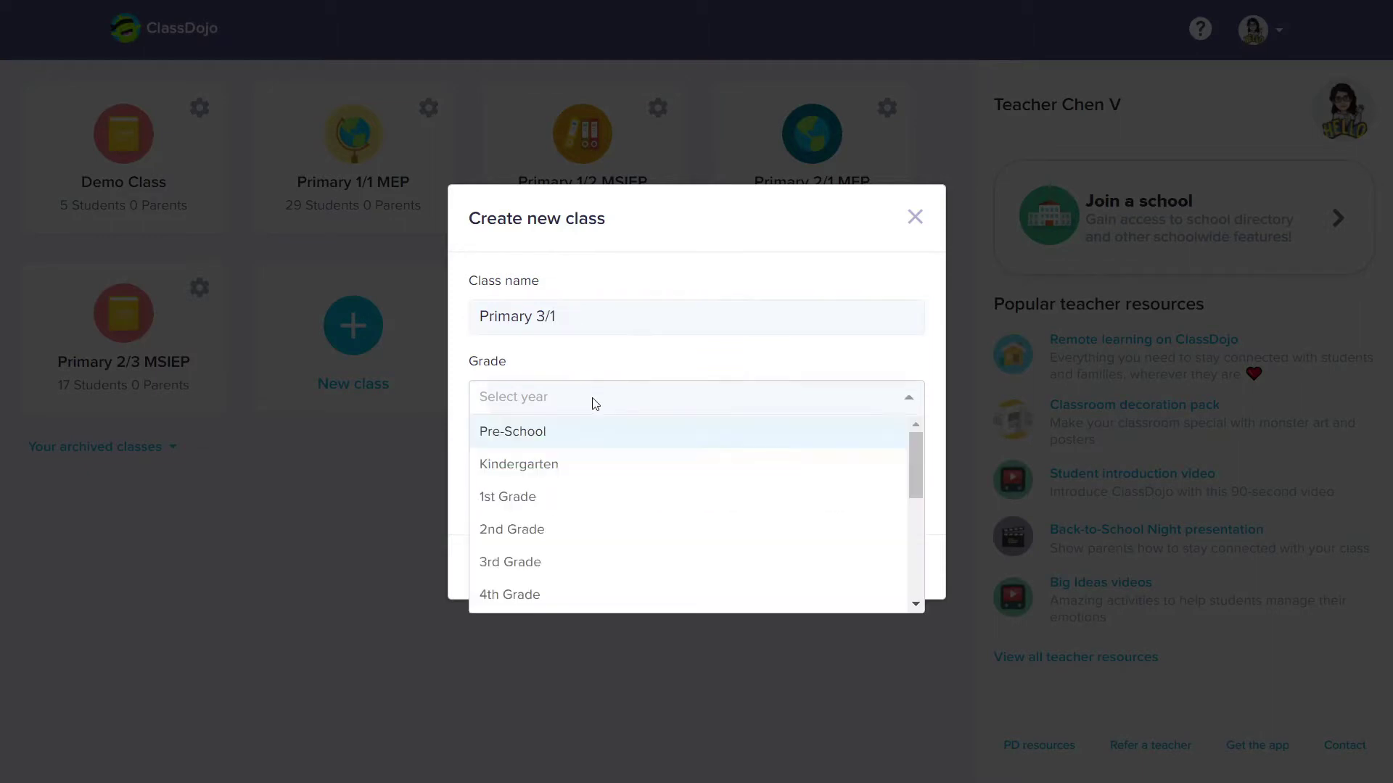
click(543, 564)
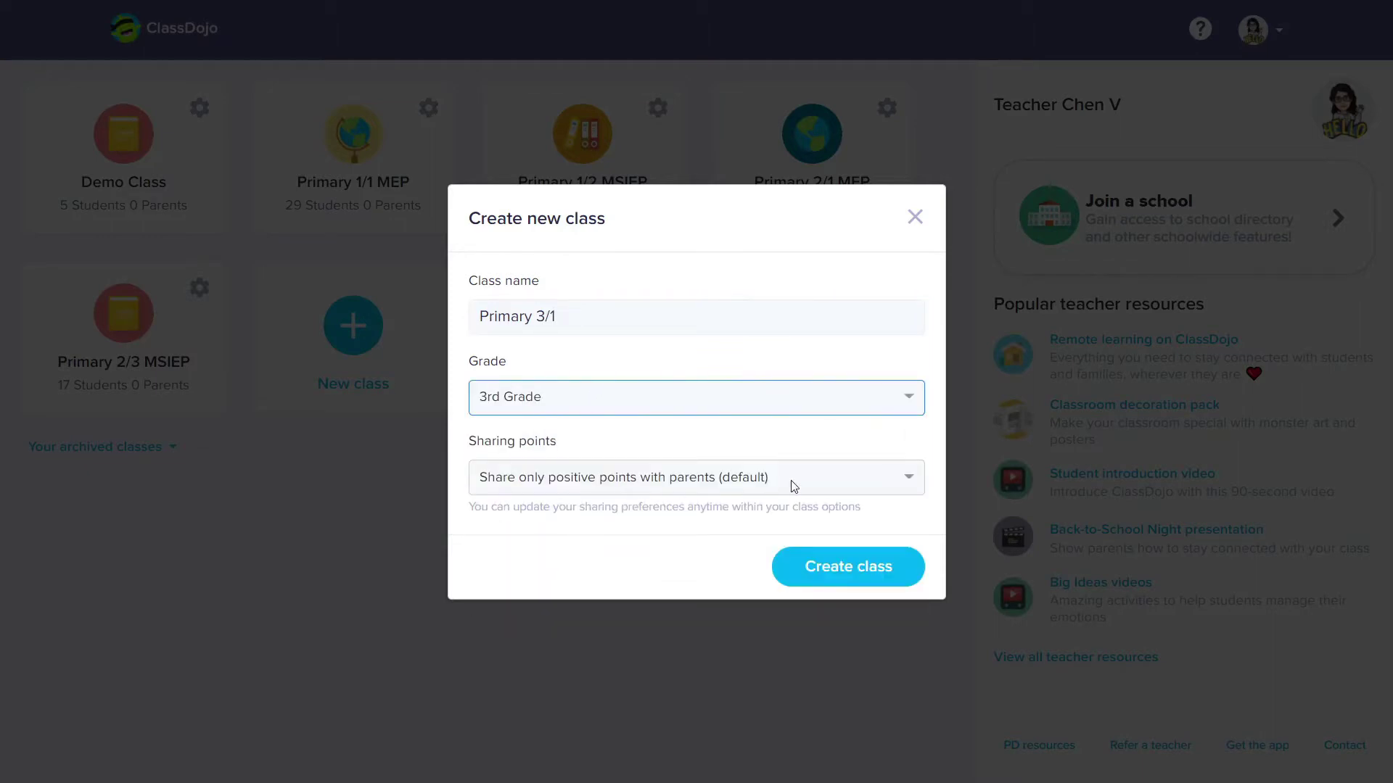
click(833, 571)
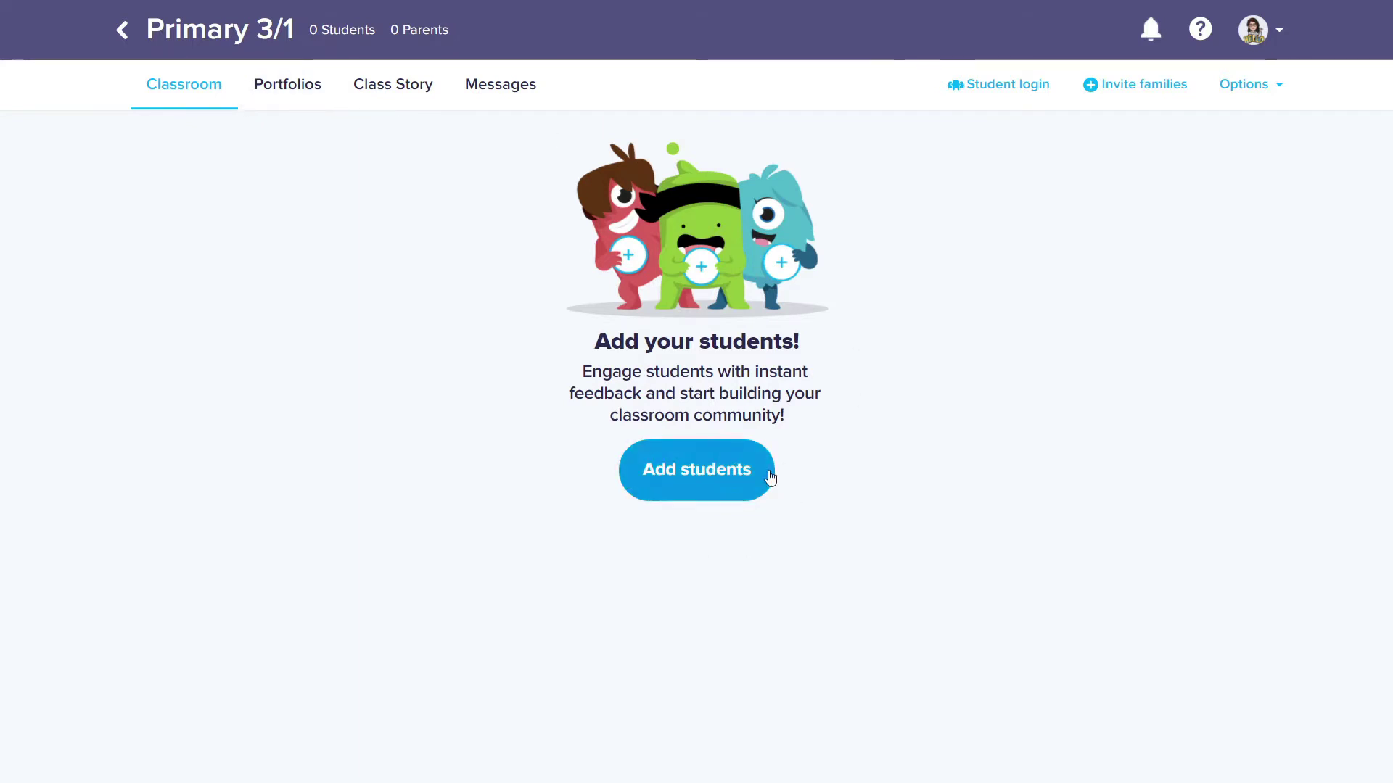
View Primary 3/1's Portfolios, Class Story and Messages pages in turn.
click(305, 83)
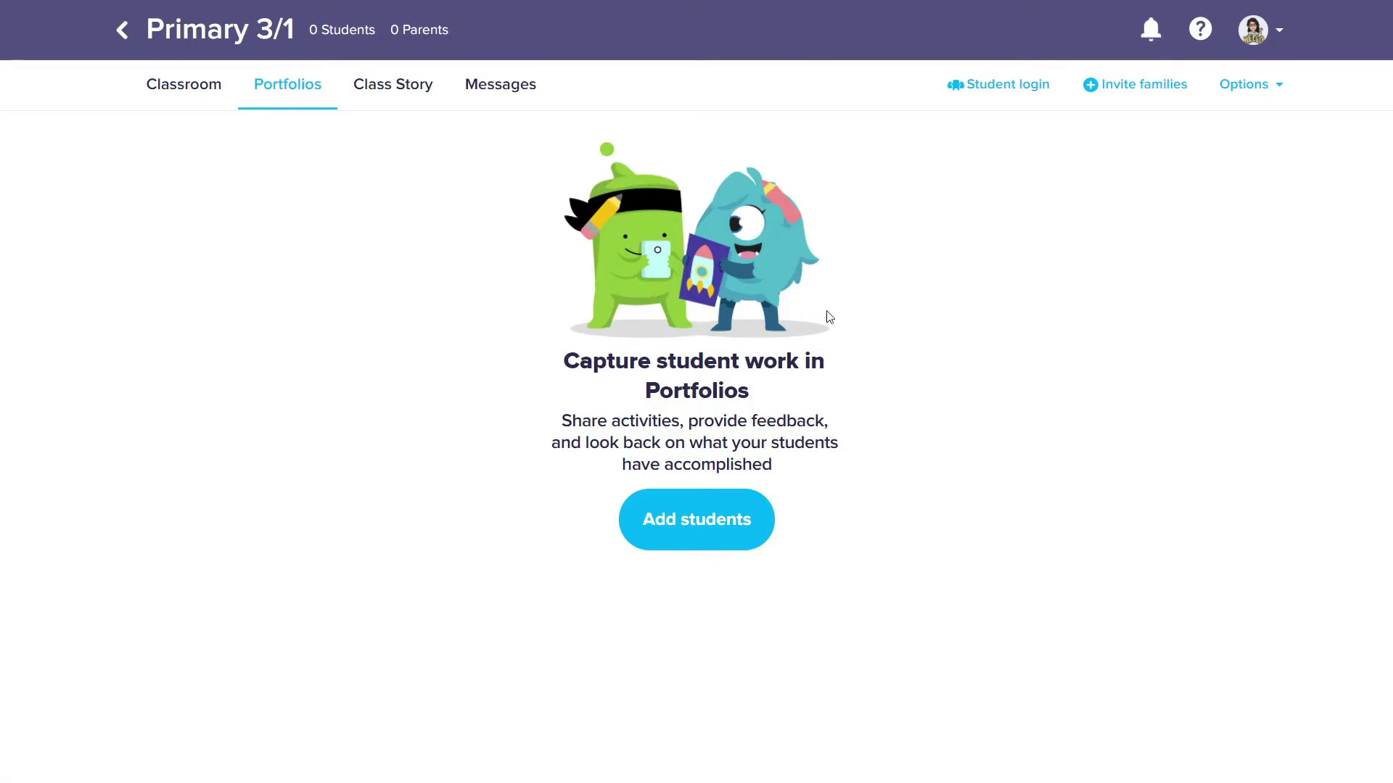
click(406, 89)
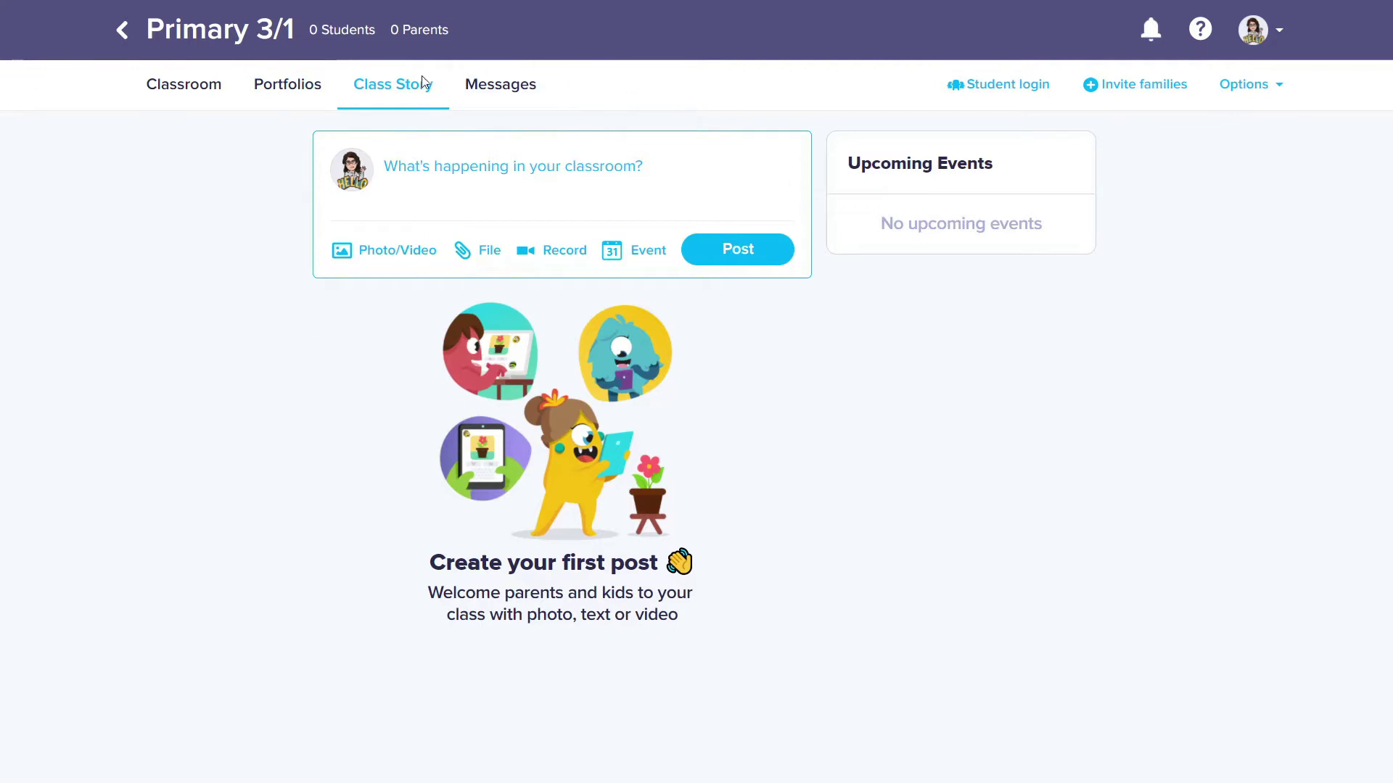
click(498, 87)
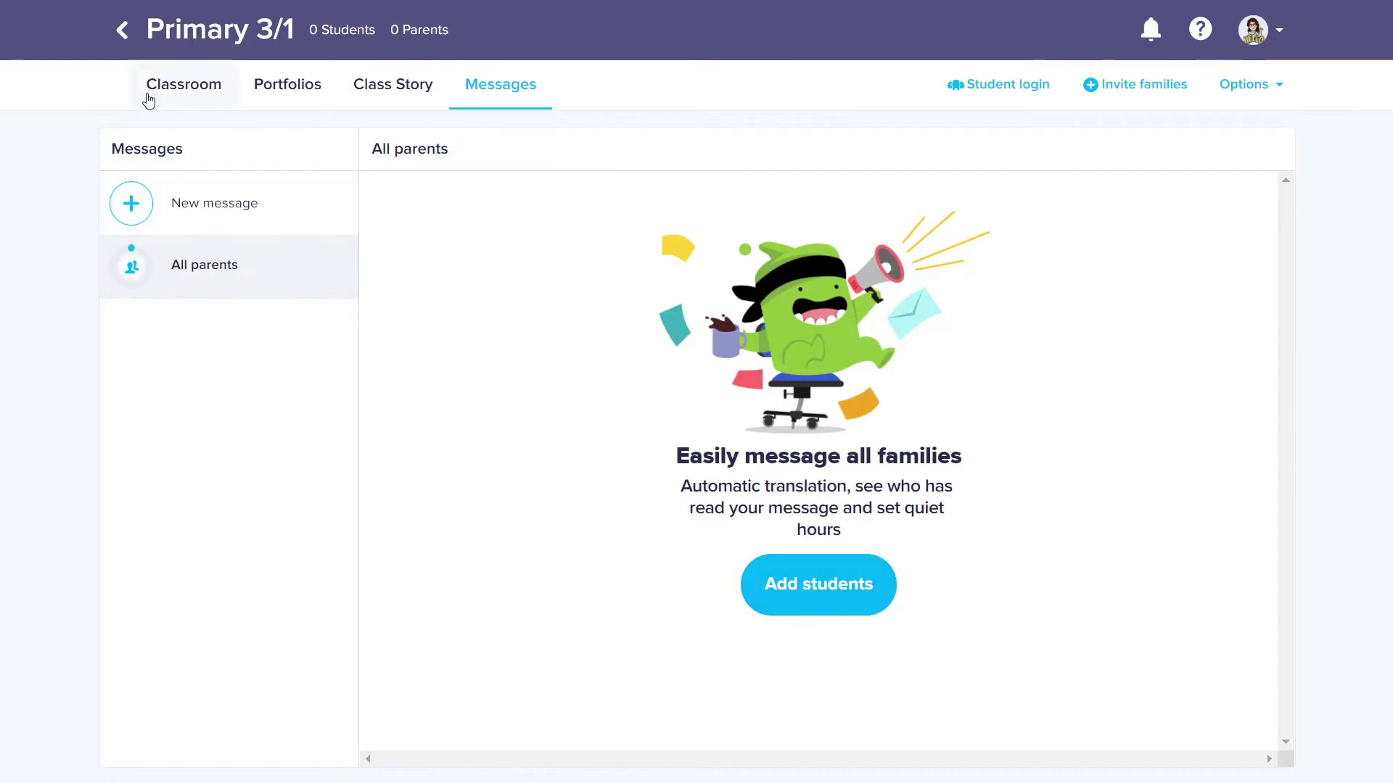
From the Classroom page, add student 'Pao Pao' to the class and save.
click(187, 82)
click(691, 470)
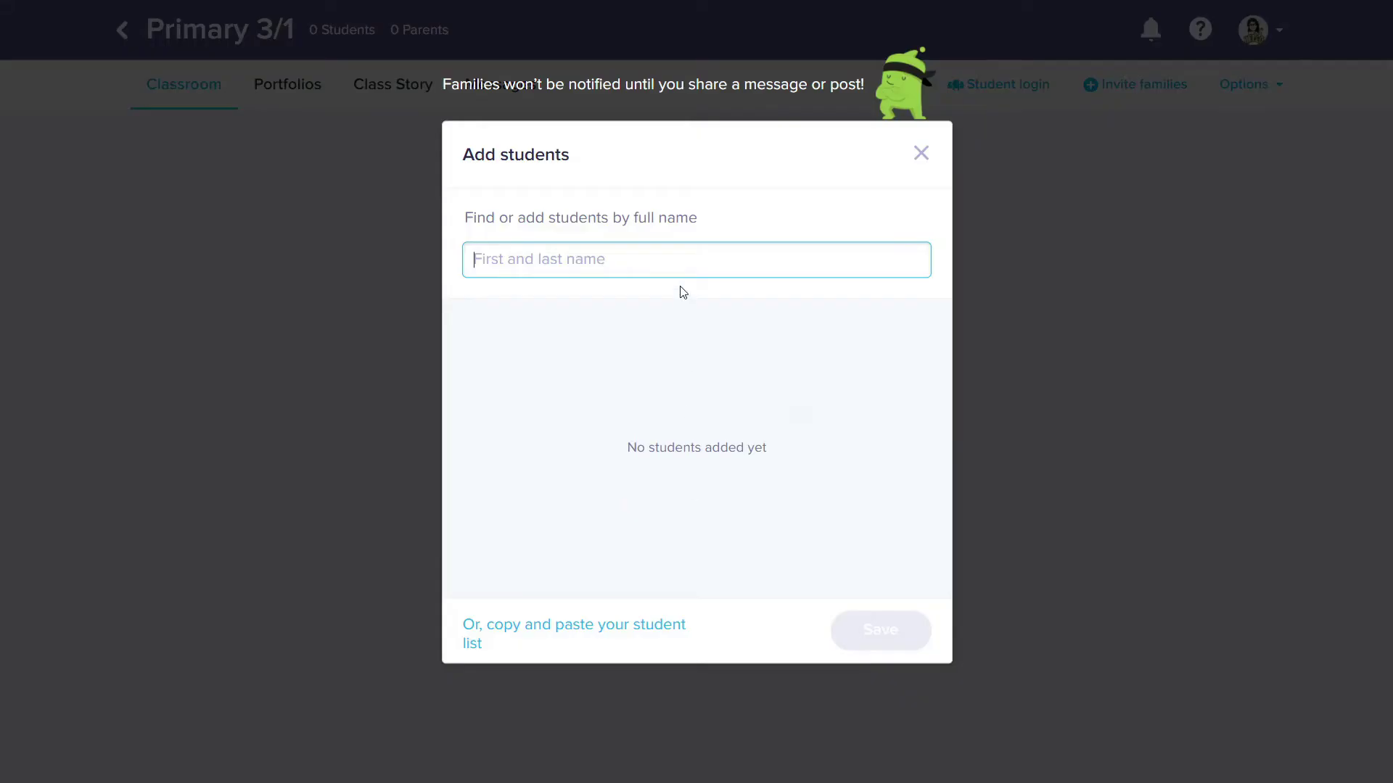
text(Pao )
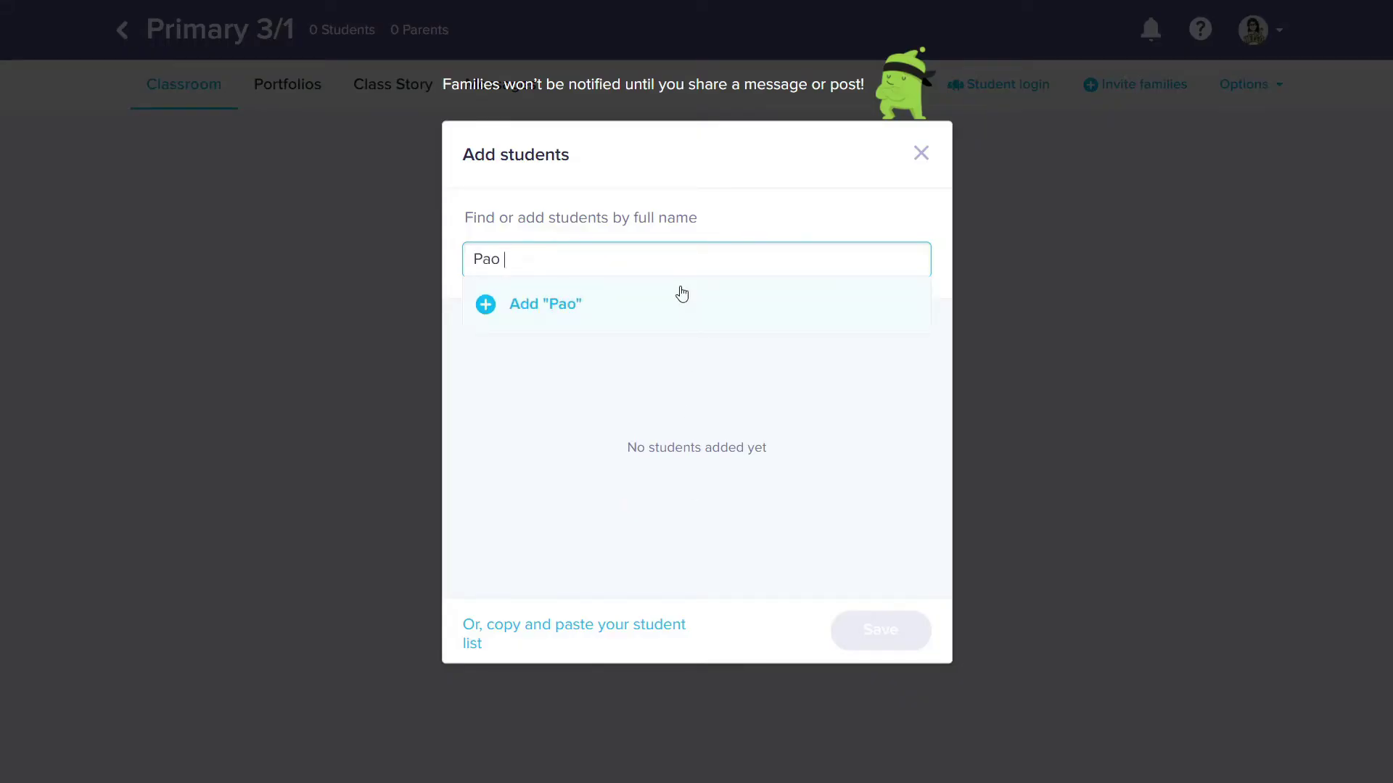
text(Pao)
click(625, 315)
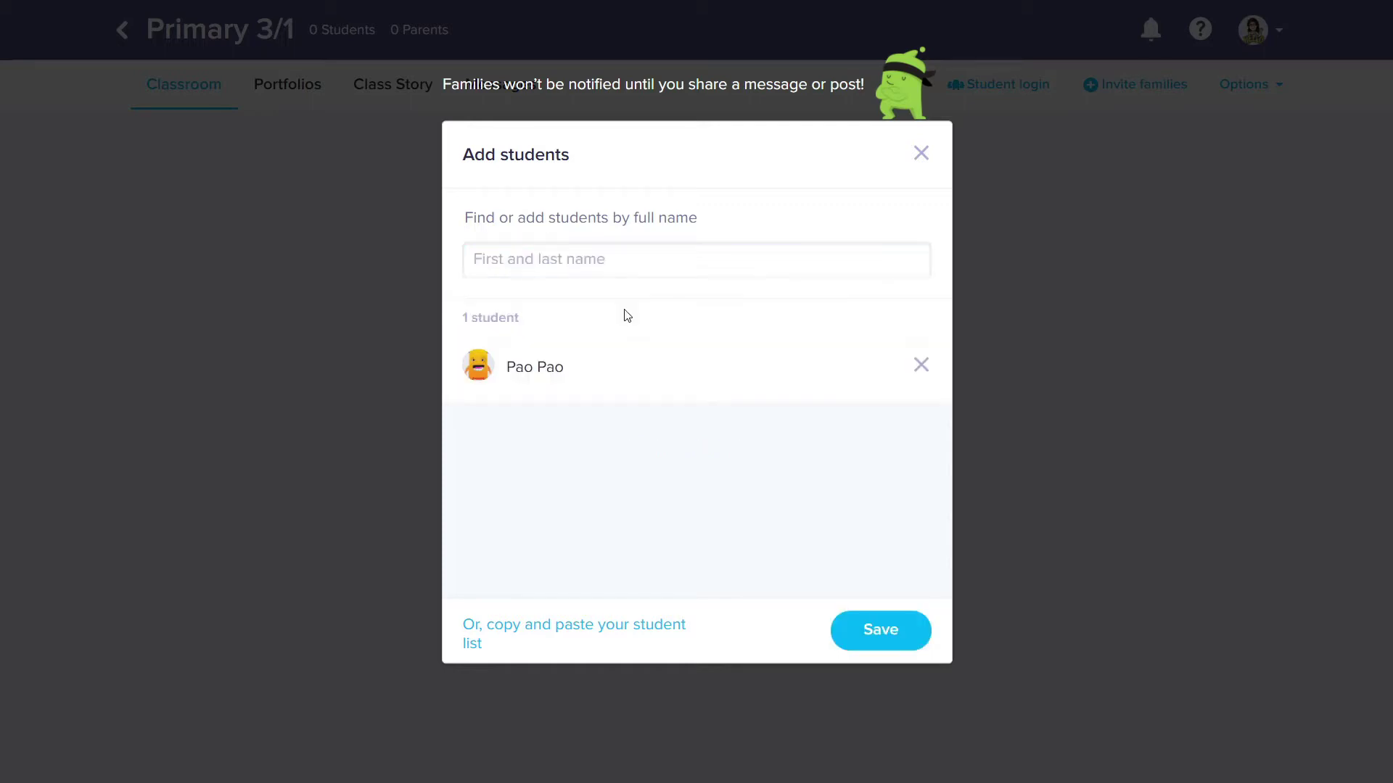
click(616, 262)
text(W)
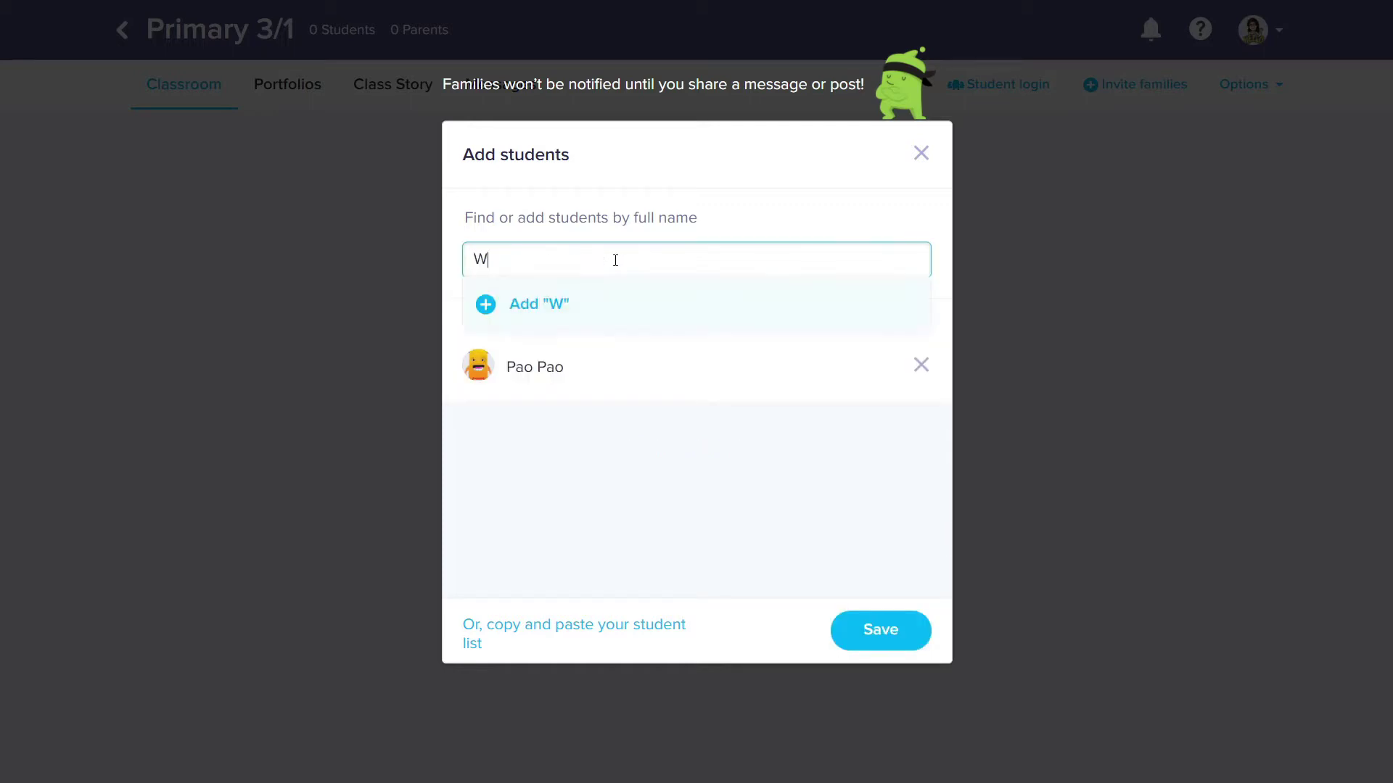
text(ind)
click(863, 646)
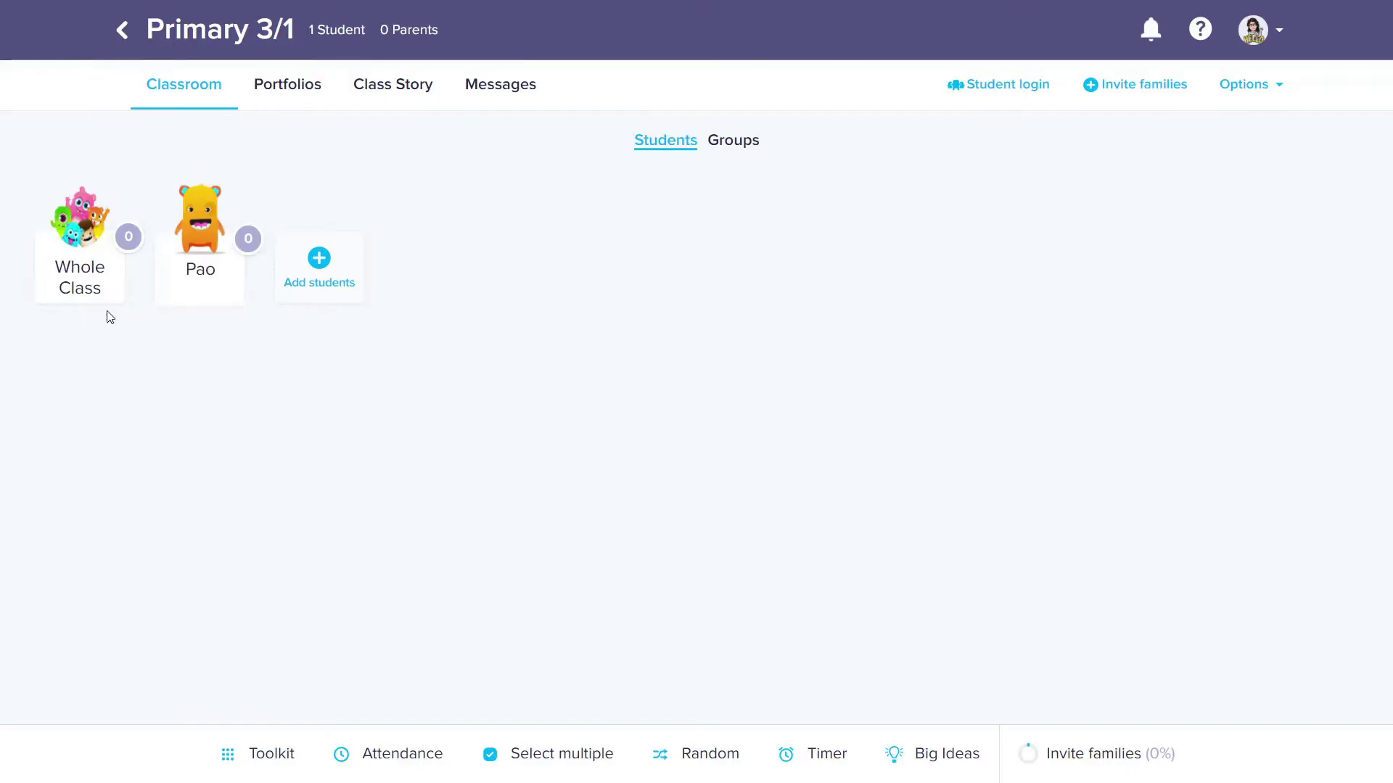
click(308, 272)
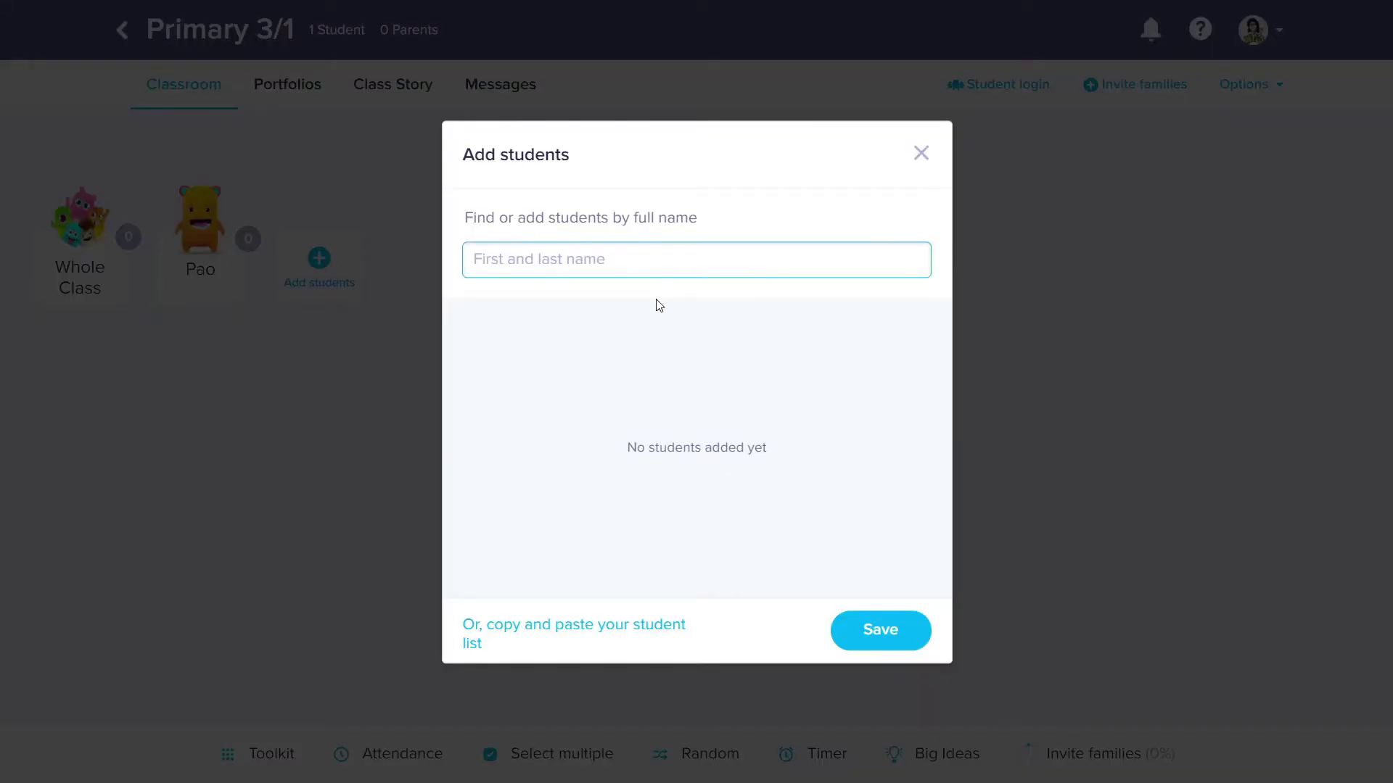
click(919, 152)
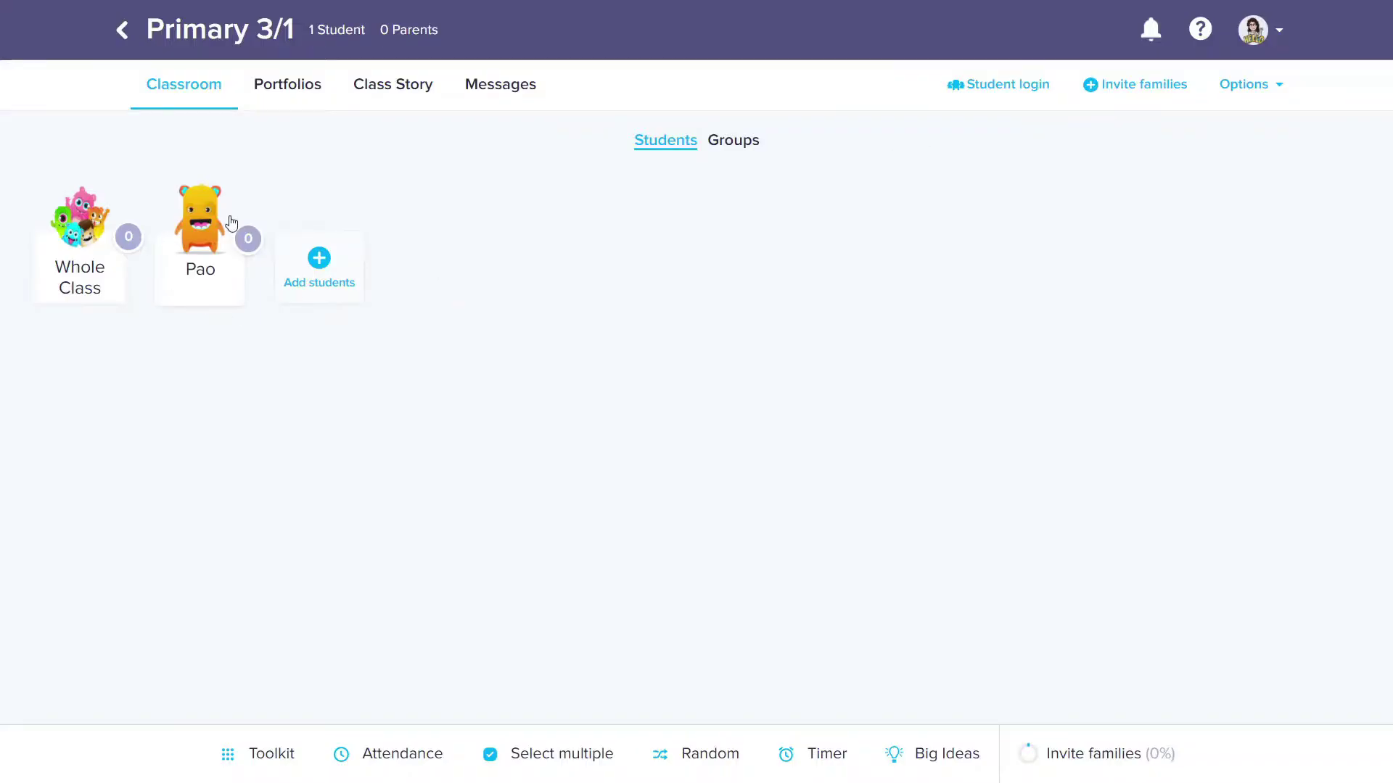
click(322, 271)
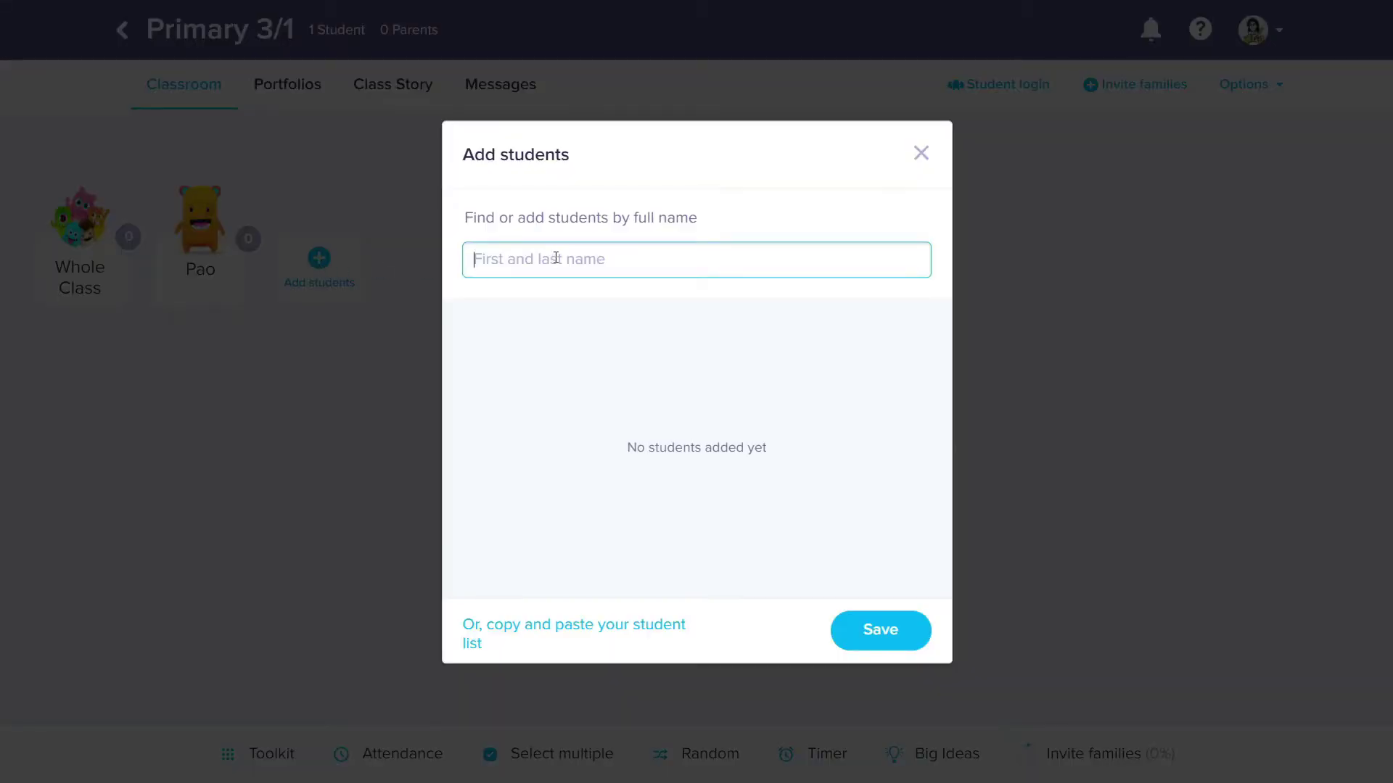
text(Wind )
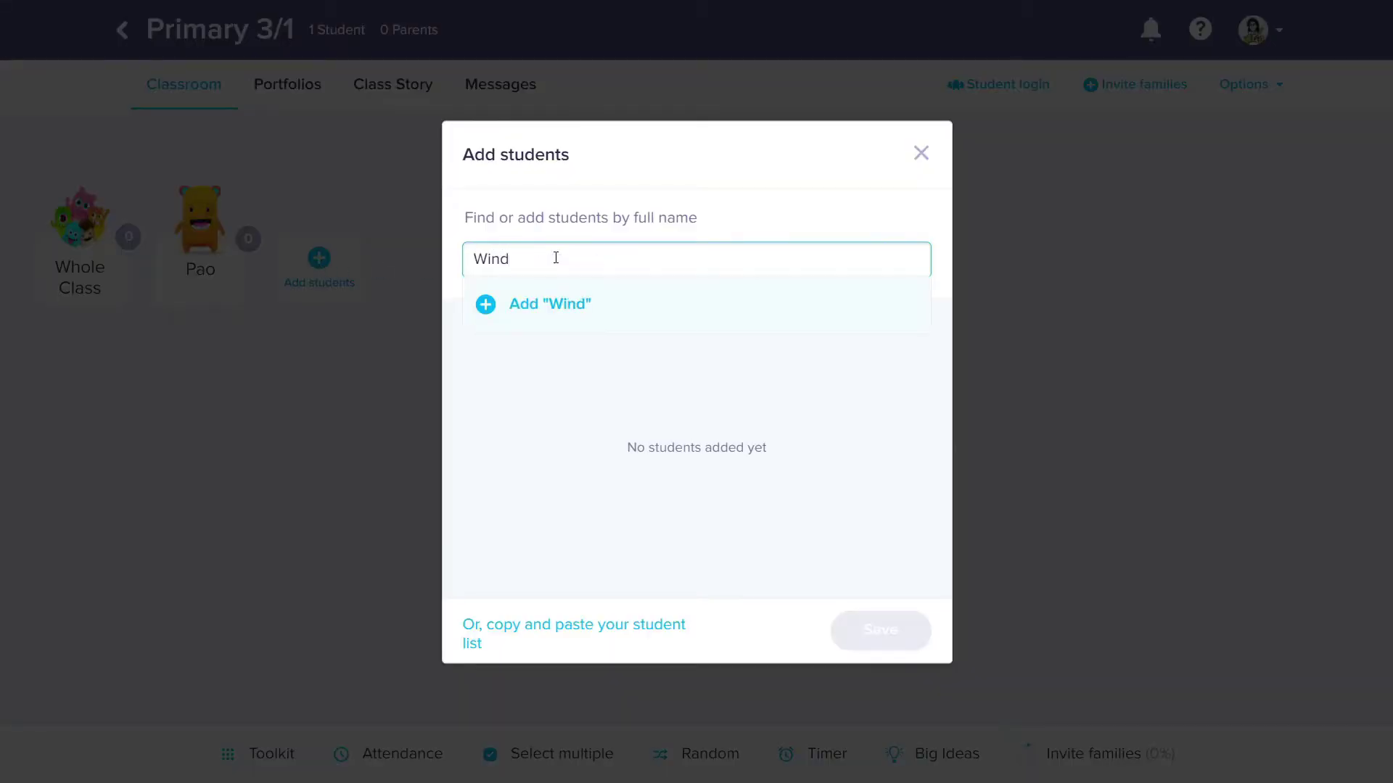
text(B)
click(563, 319)
click(570, 260)
text(Ka)
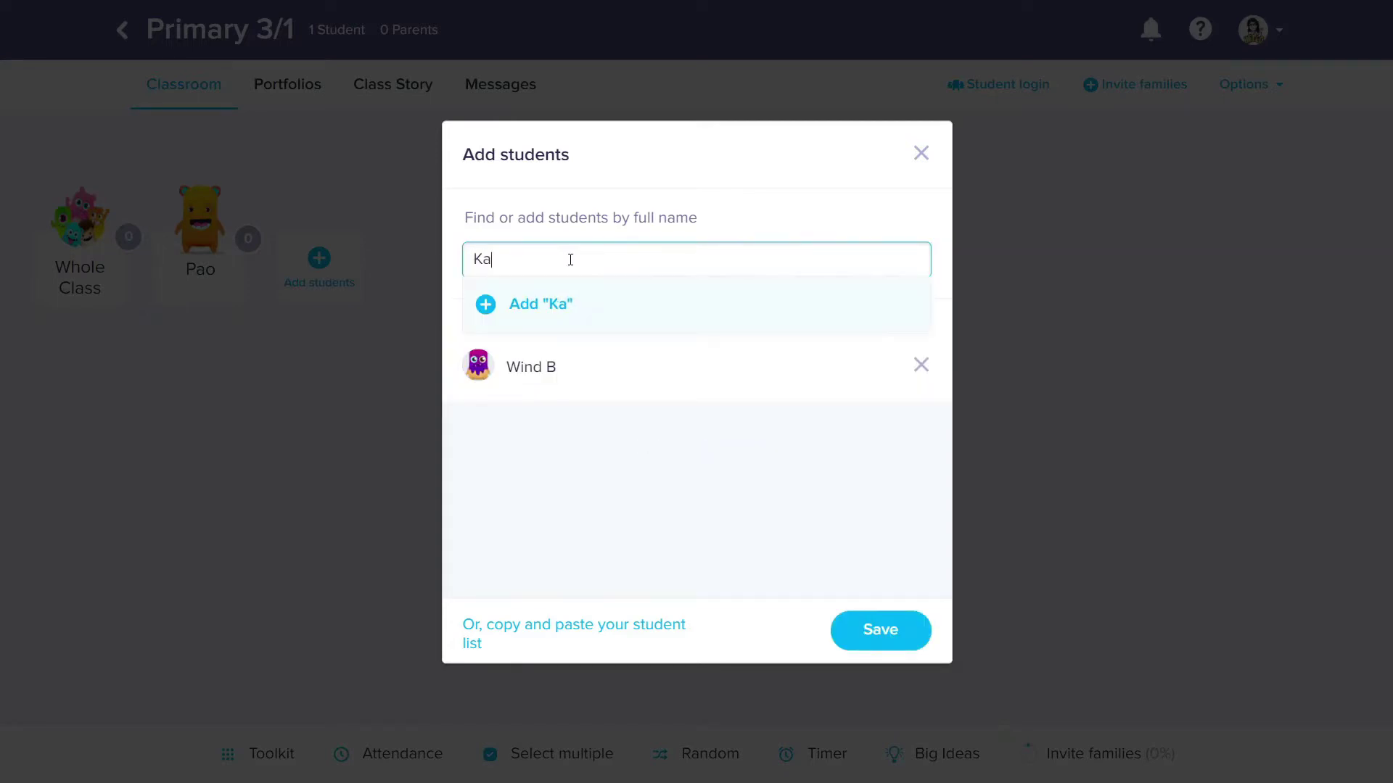
text(ra C)
click(566, 303)
click(892, 633)
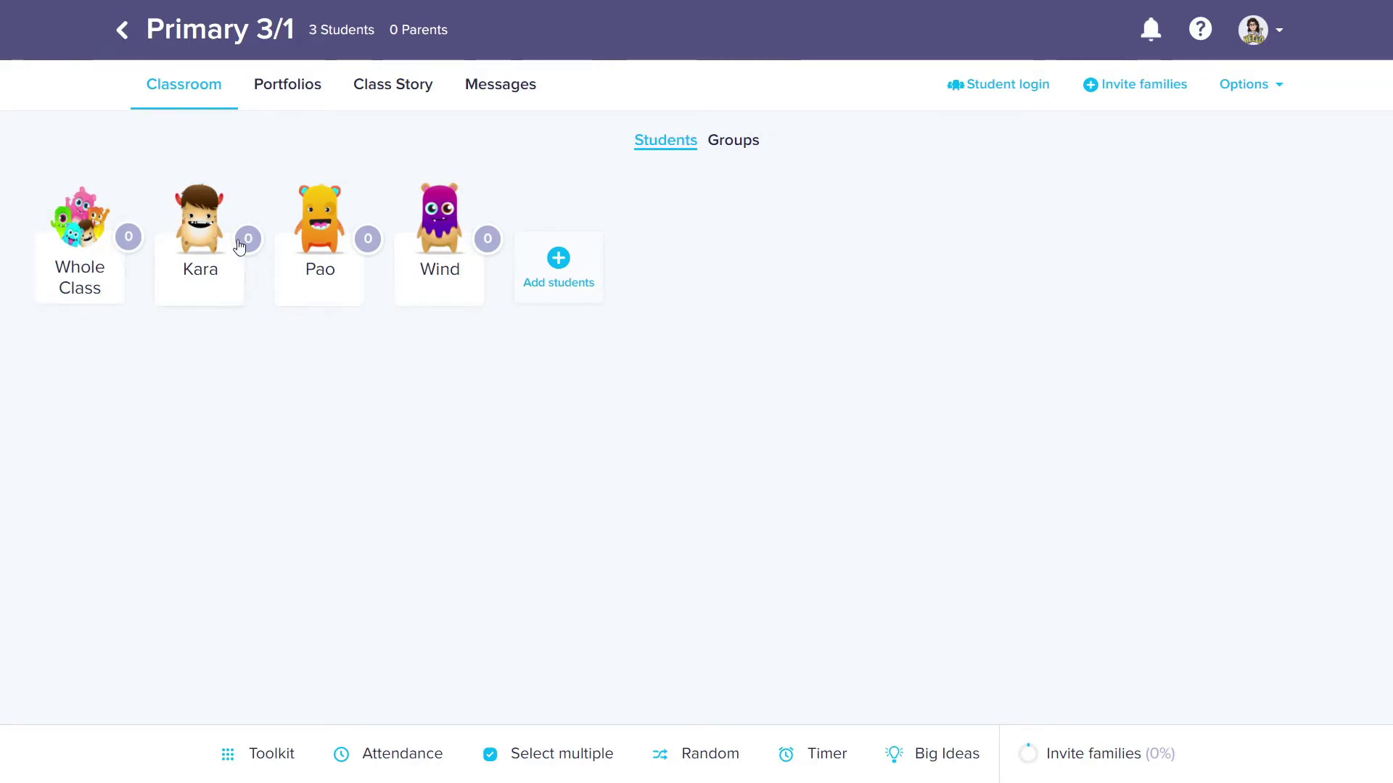
click(747, 138)
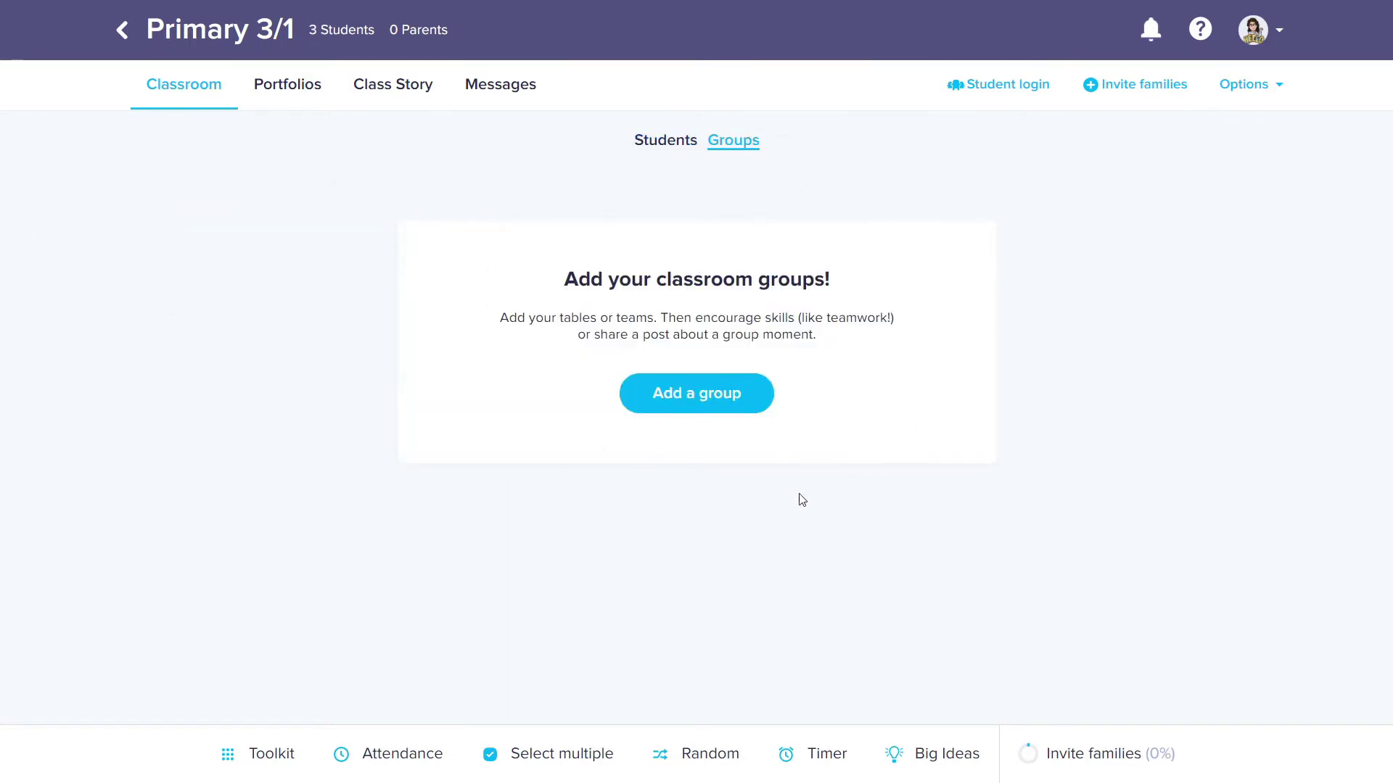
click(713, 406)
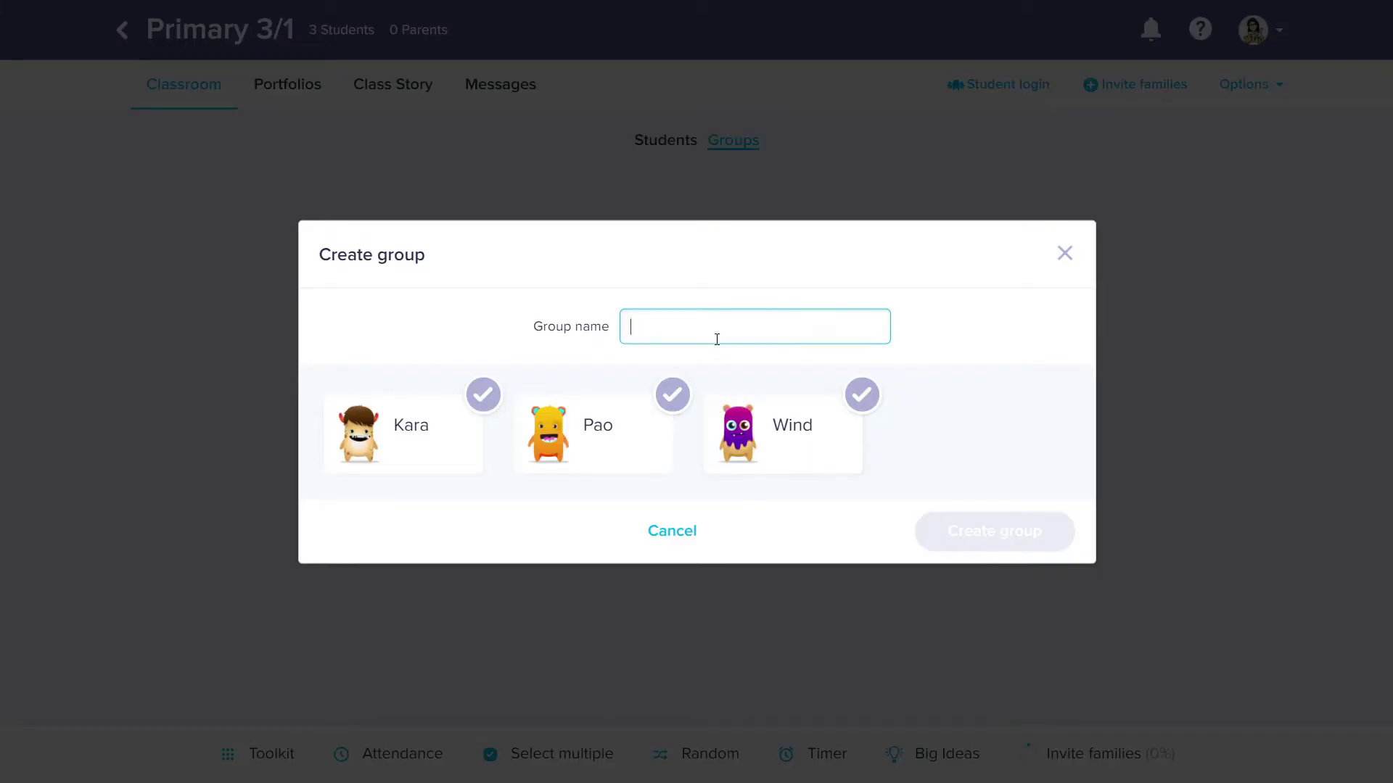
text(T1)
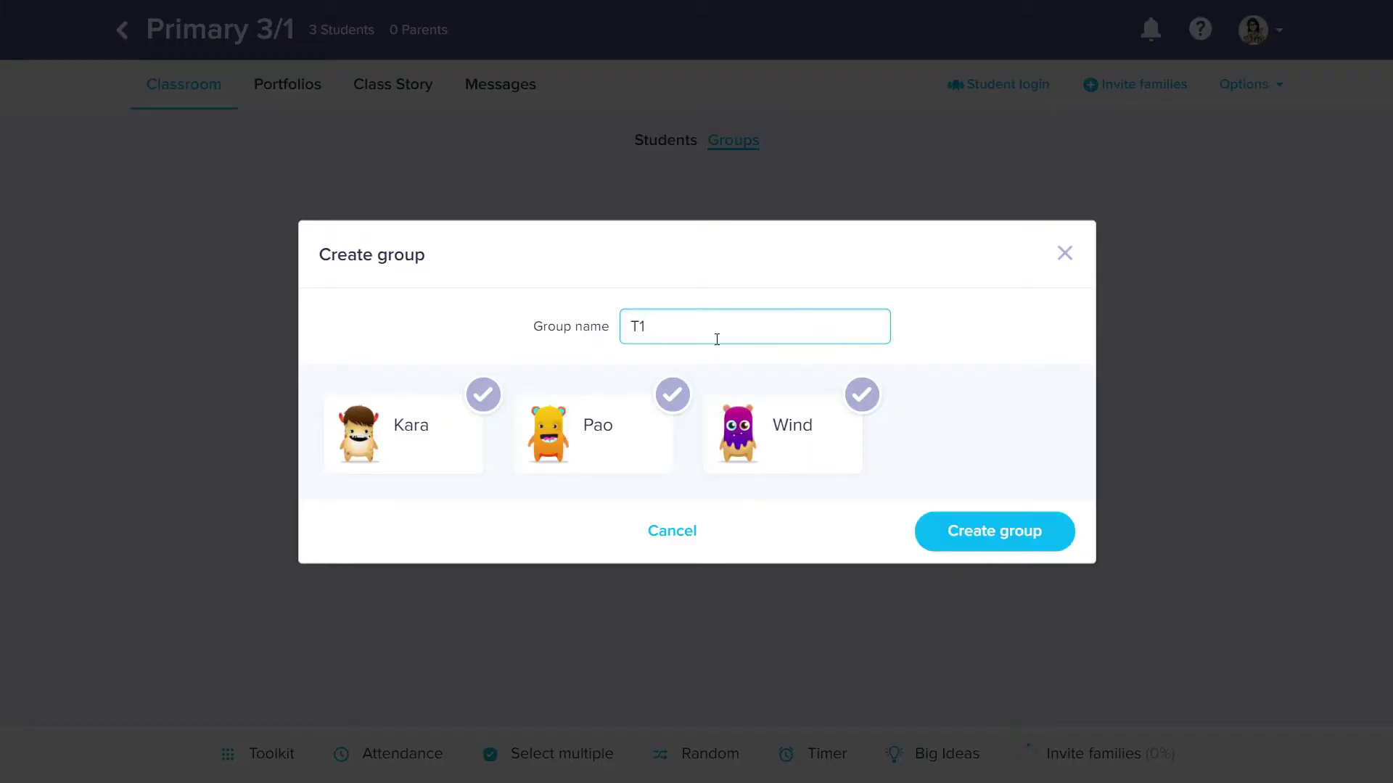
click(483, 396)
click(673, 399)
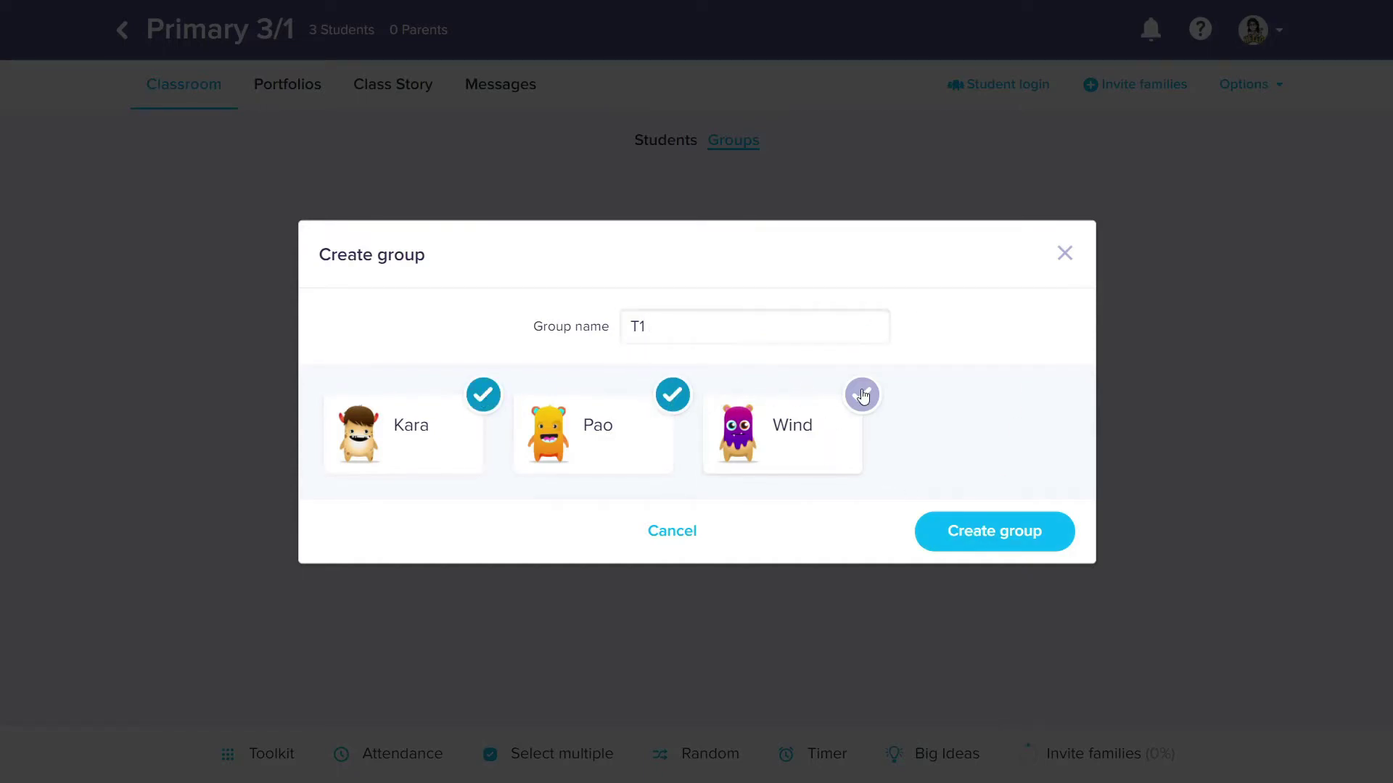
click(861, 398)
click(1037, 544)
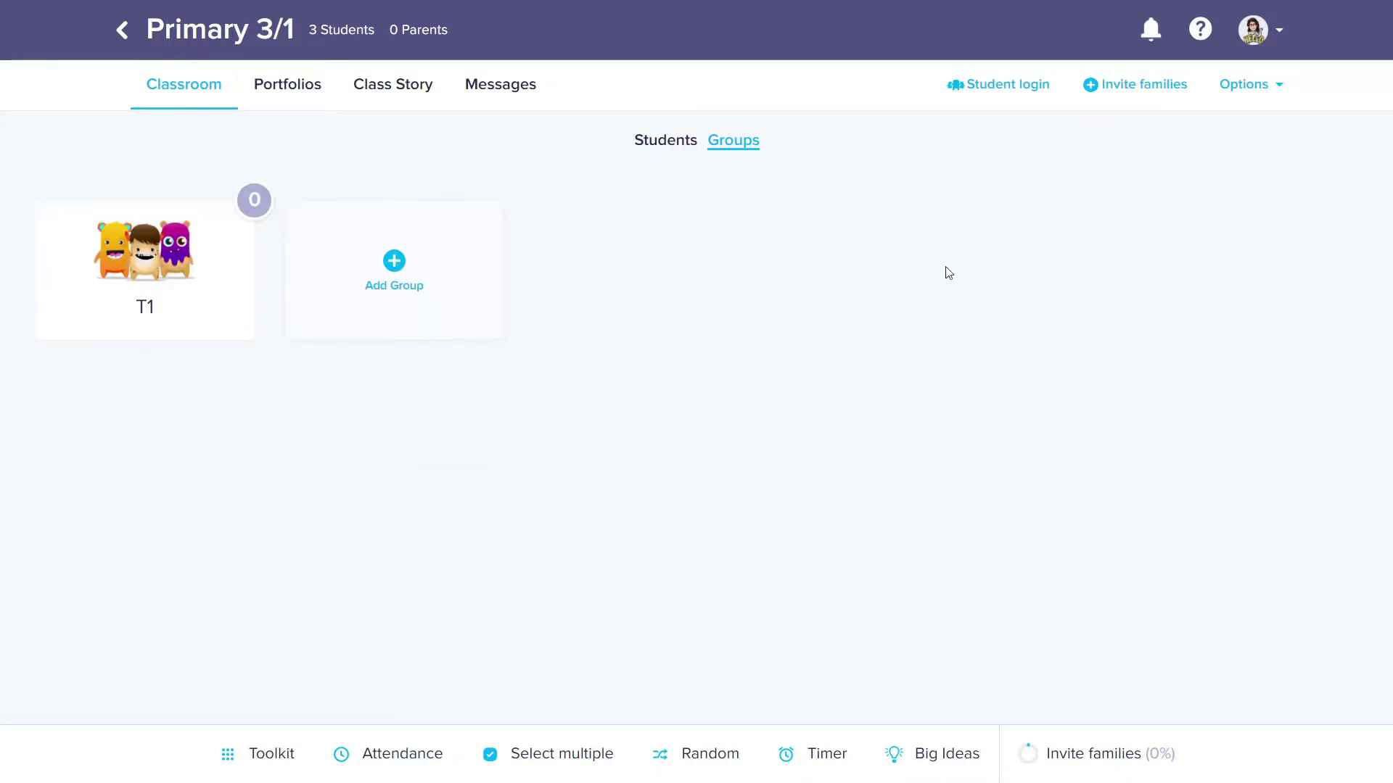
click(661, 144)
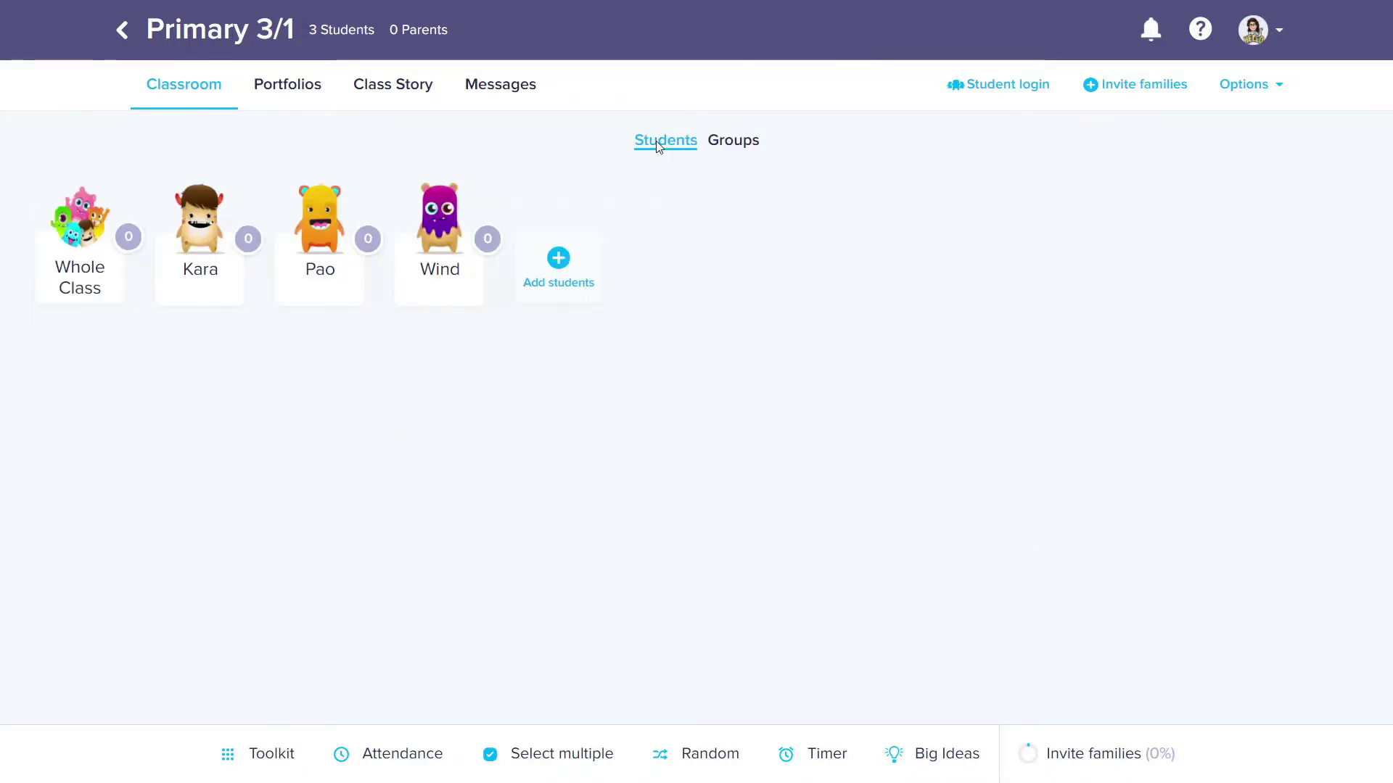
click(298, 96)
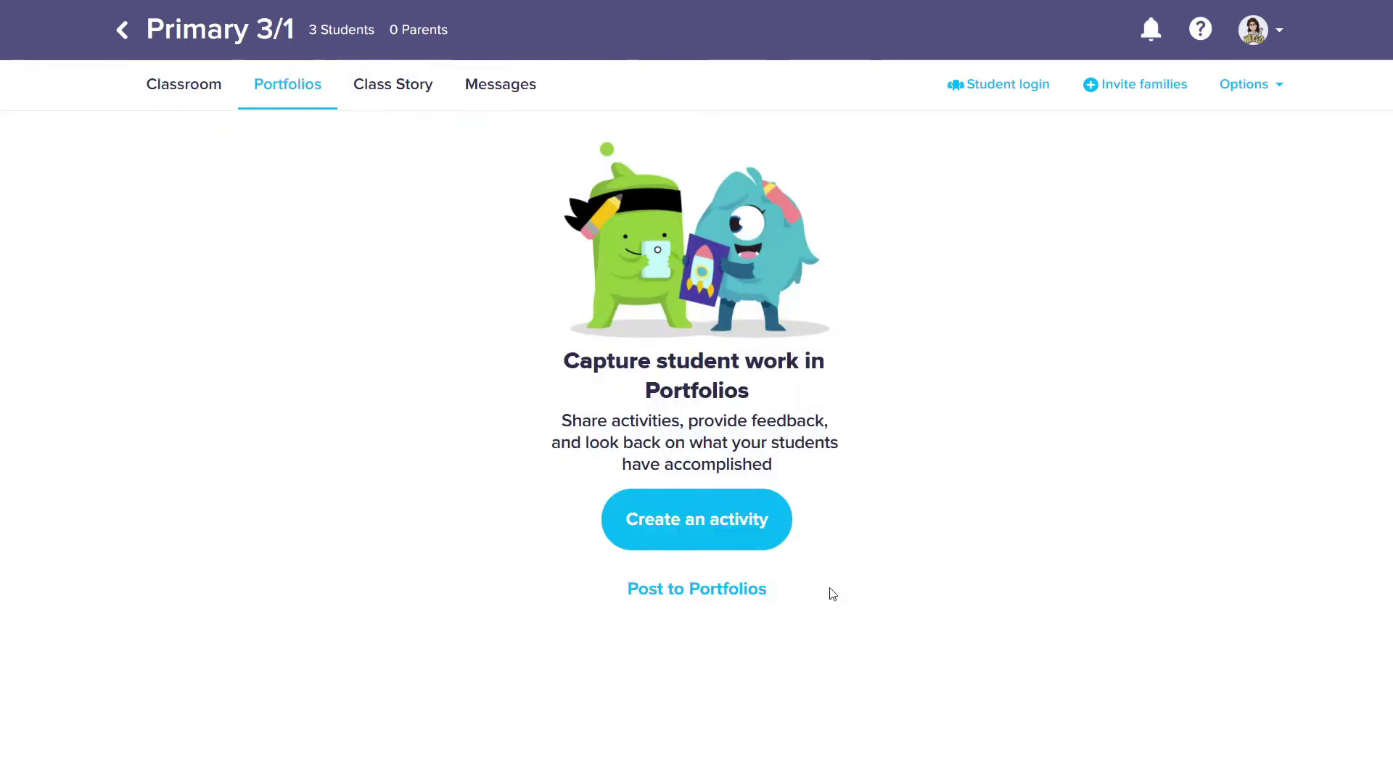
click(690, 528)
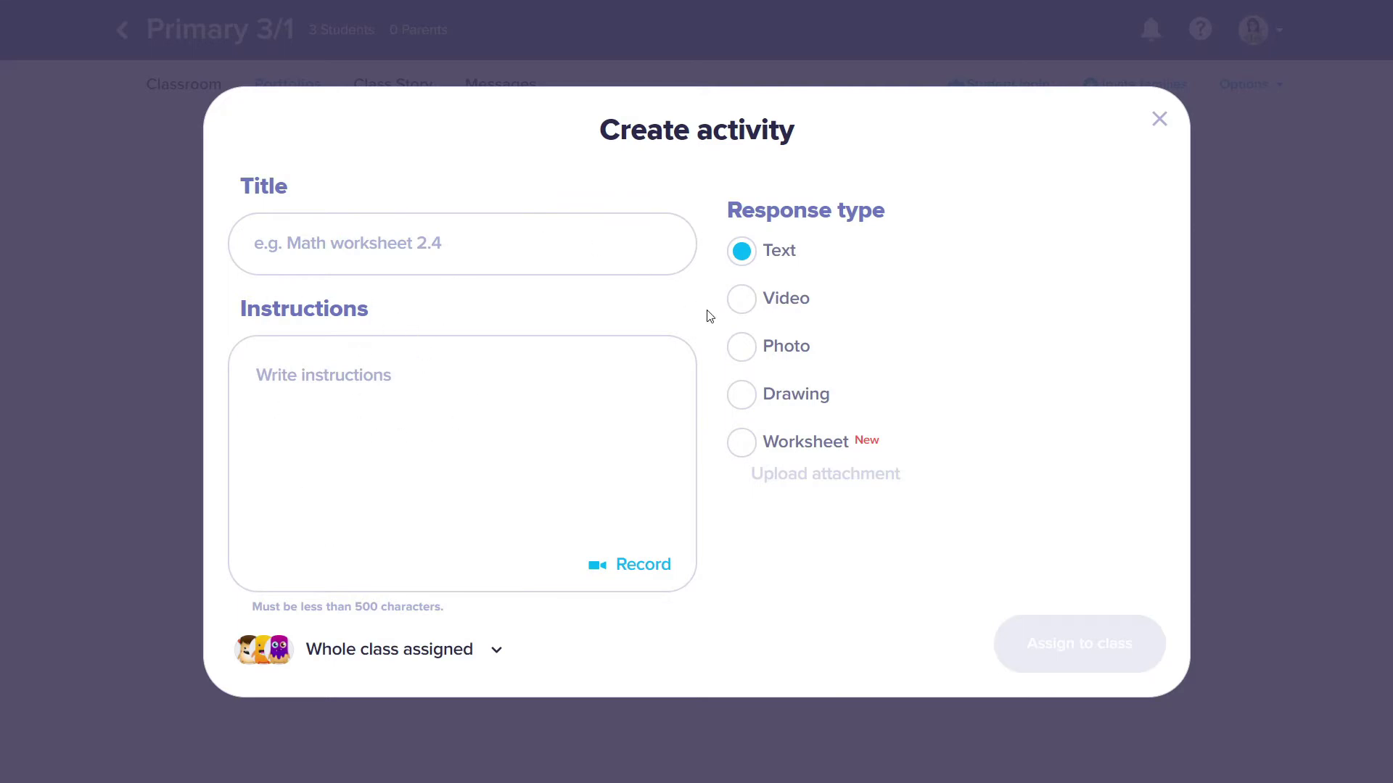
click(494, 652)
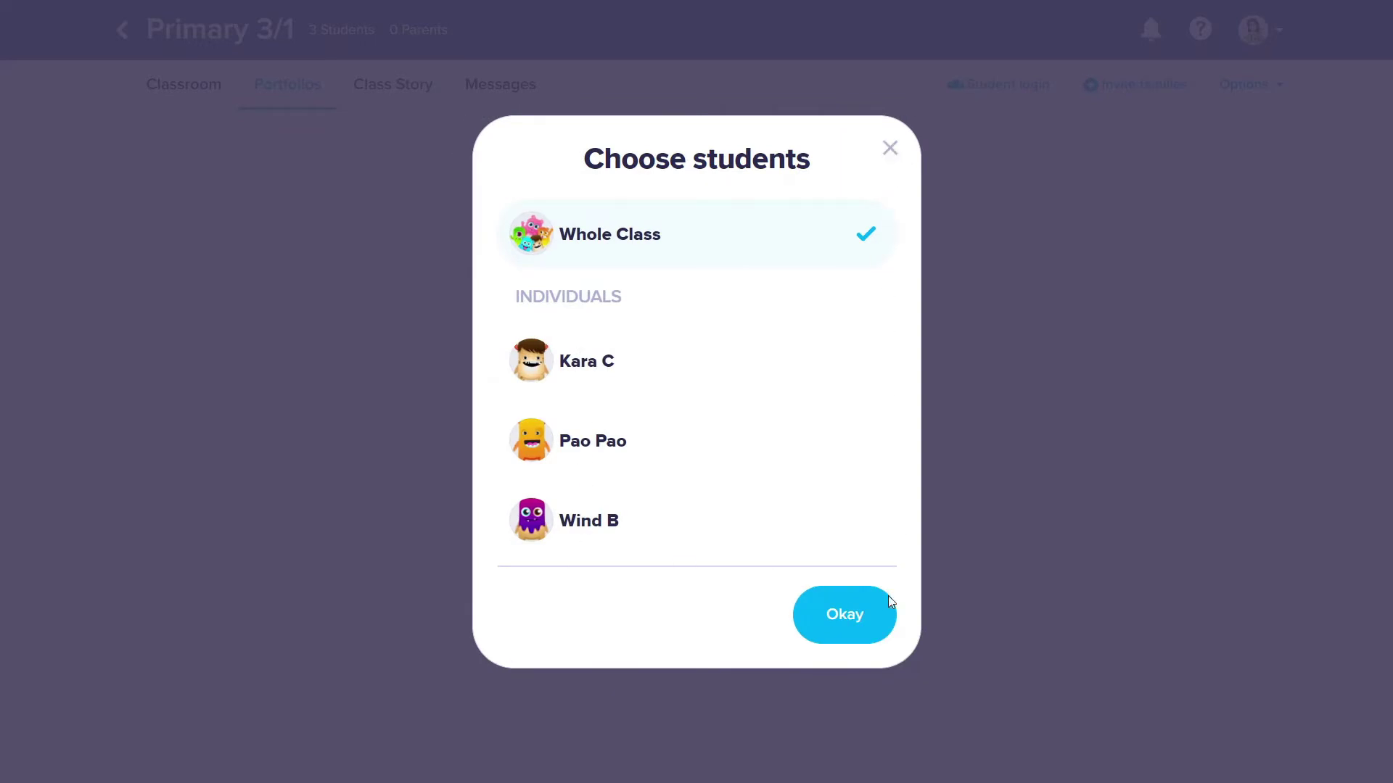
click(872, 628)
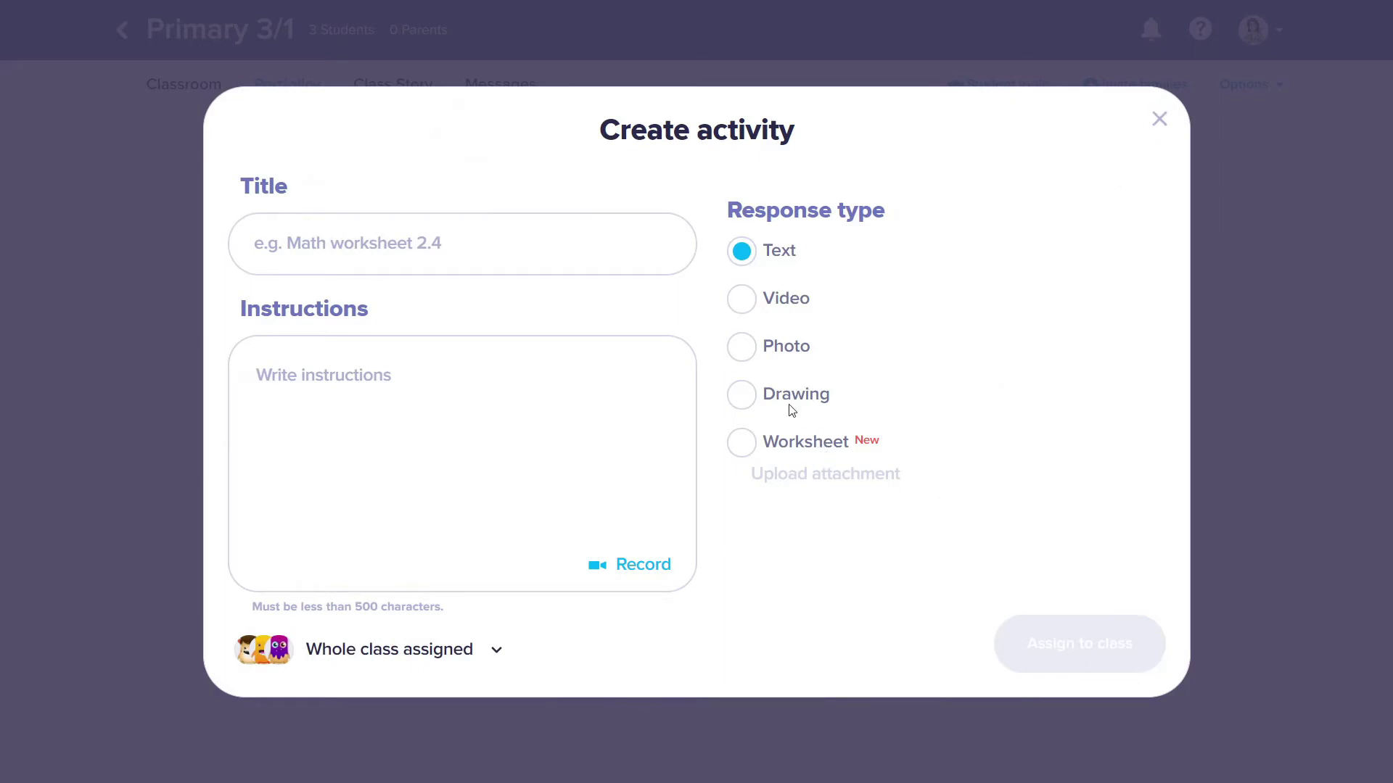
Discard the activity form, then view Class Story and the Messages page.
click(1159, 120)
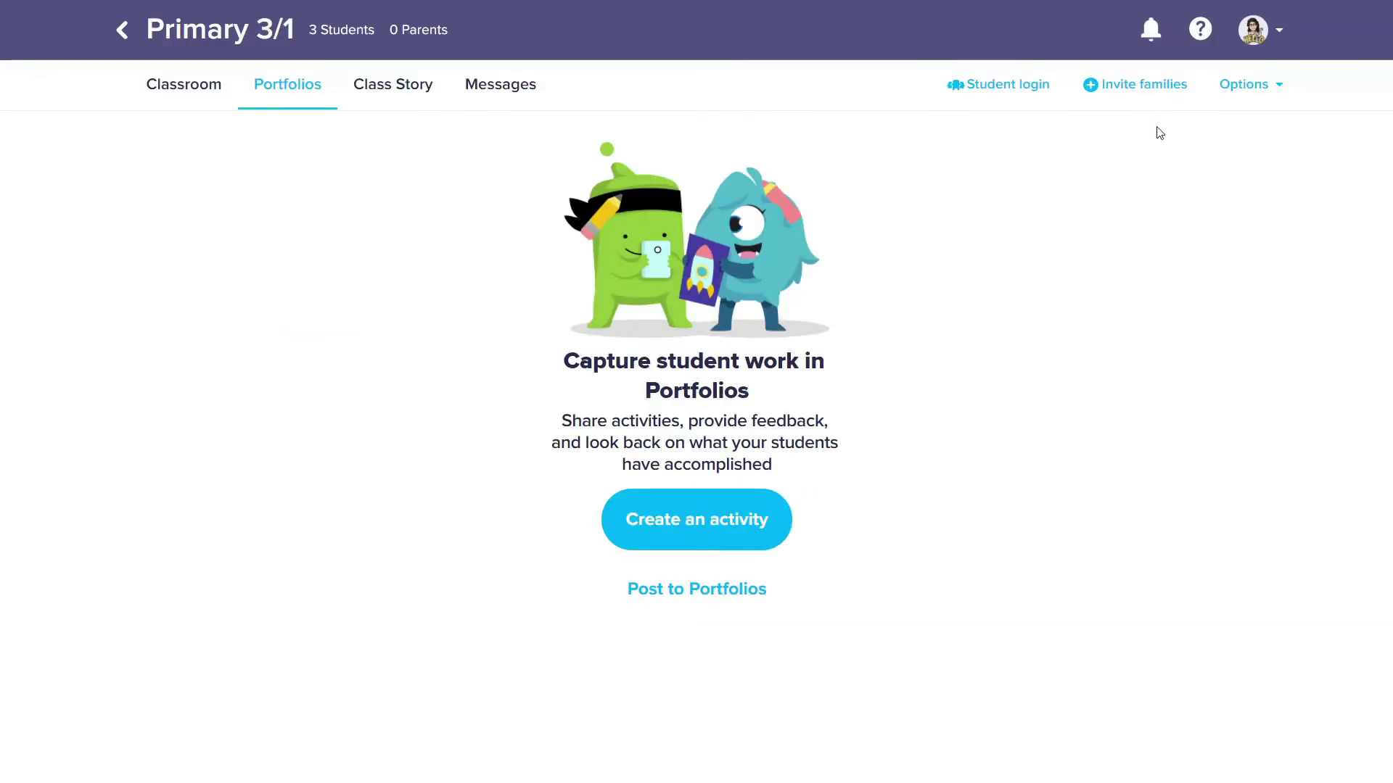
click(392, 95)
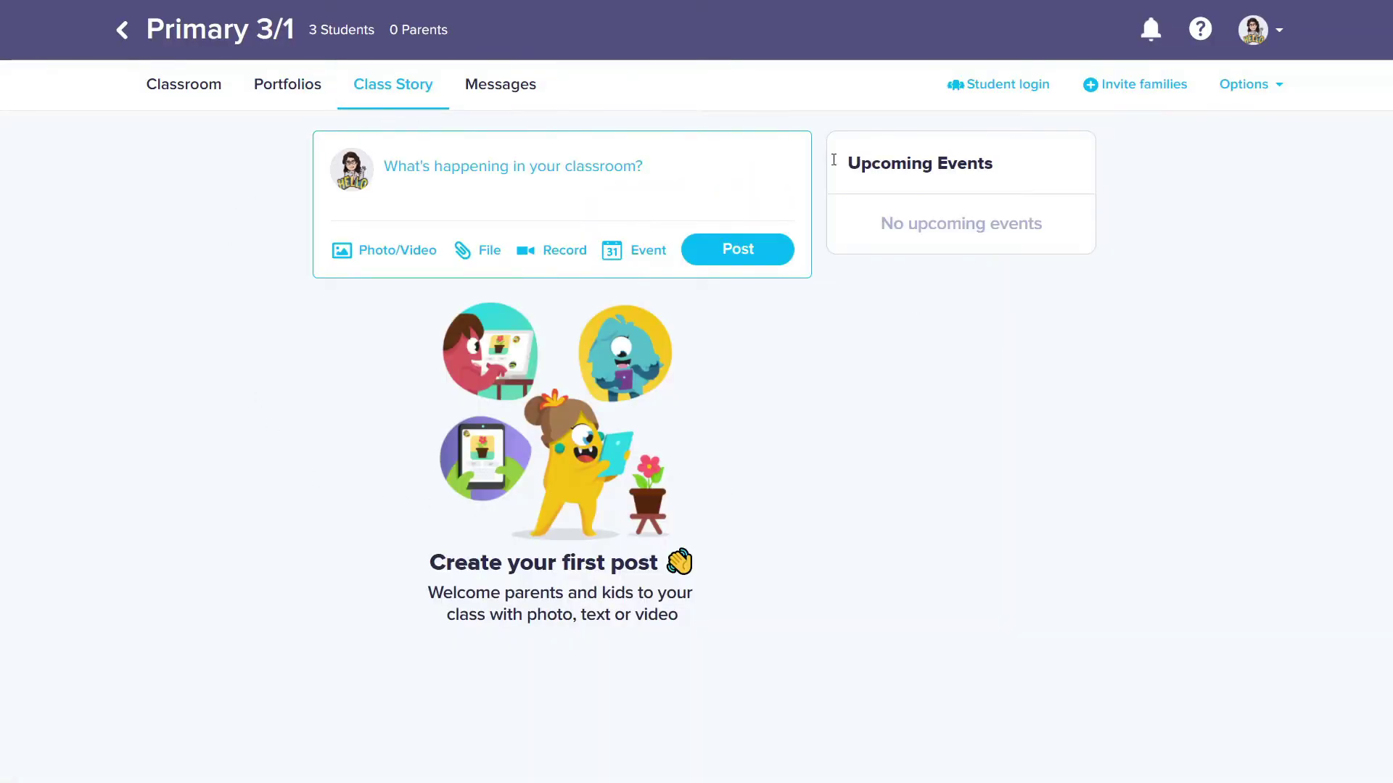
click(478, 94)
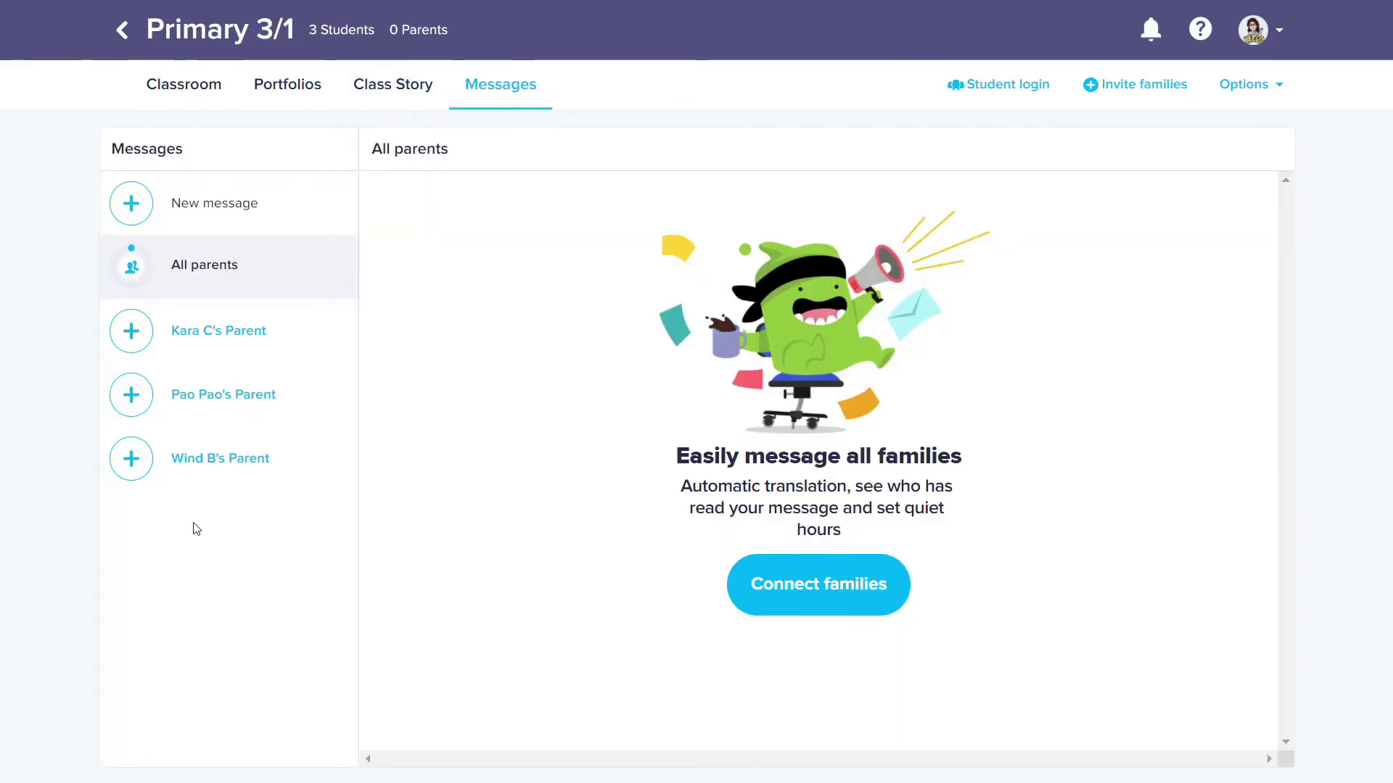
Open Connect families for All parents and select the Kara, Pao and Wind parent contact fields.
click(775, 605)
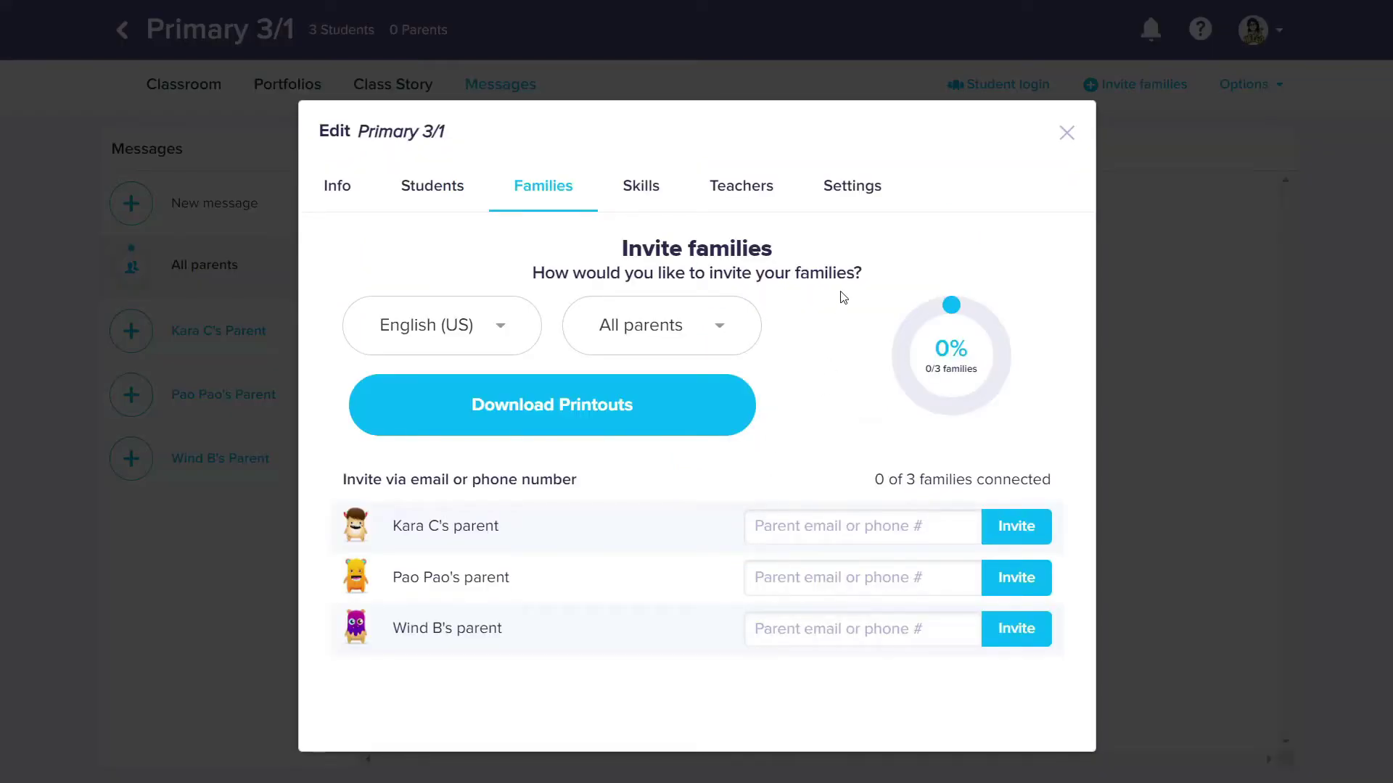
click(680, 332)
click(681, 331)
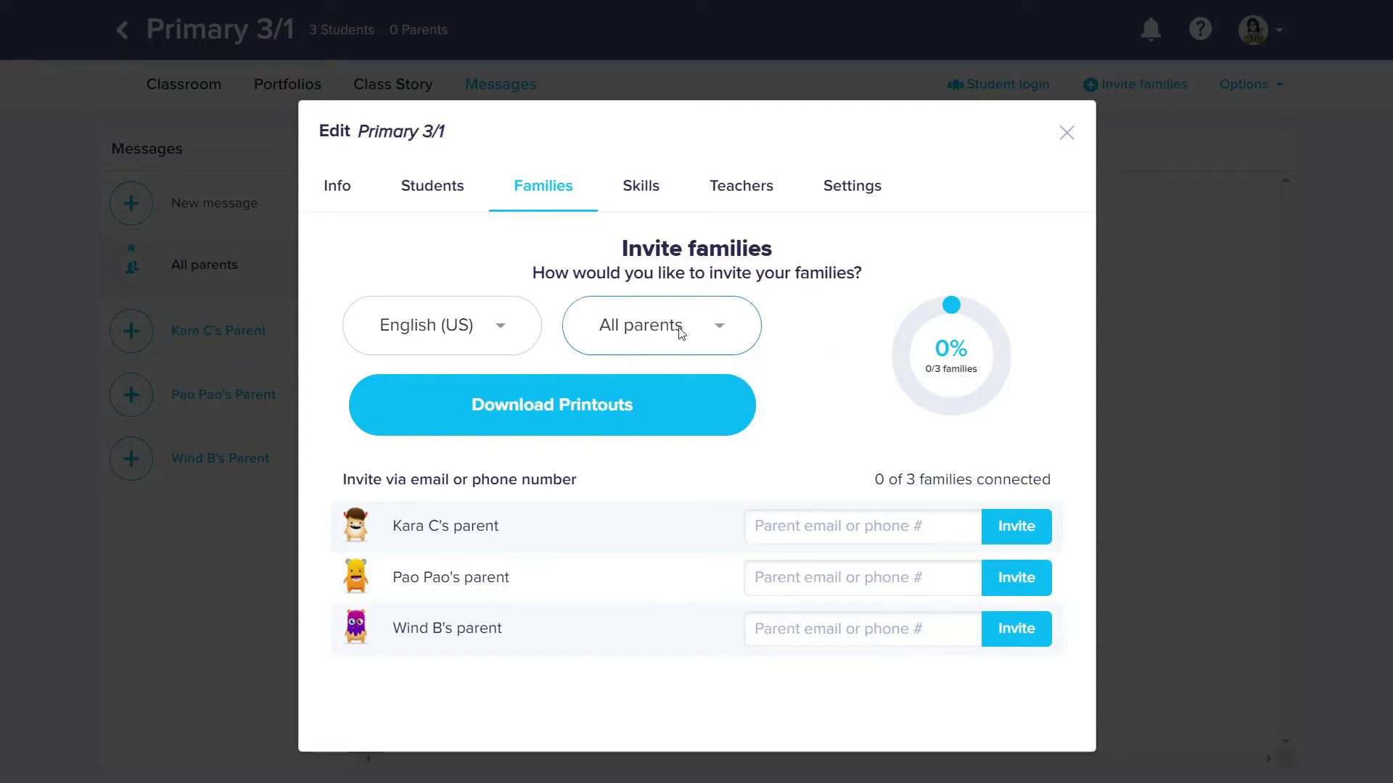
click(925, 536)
click(914, 570)
click(893, 627)
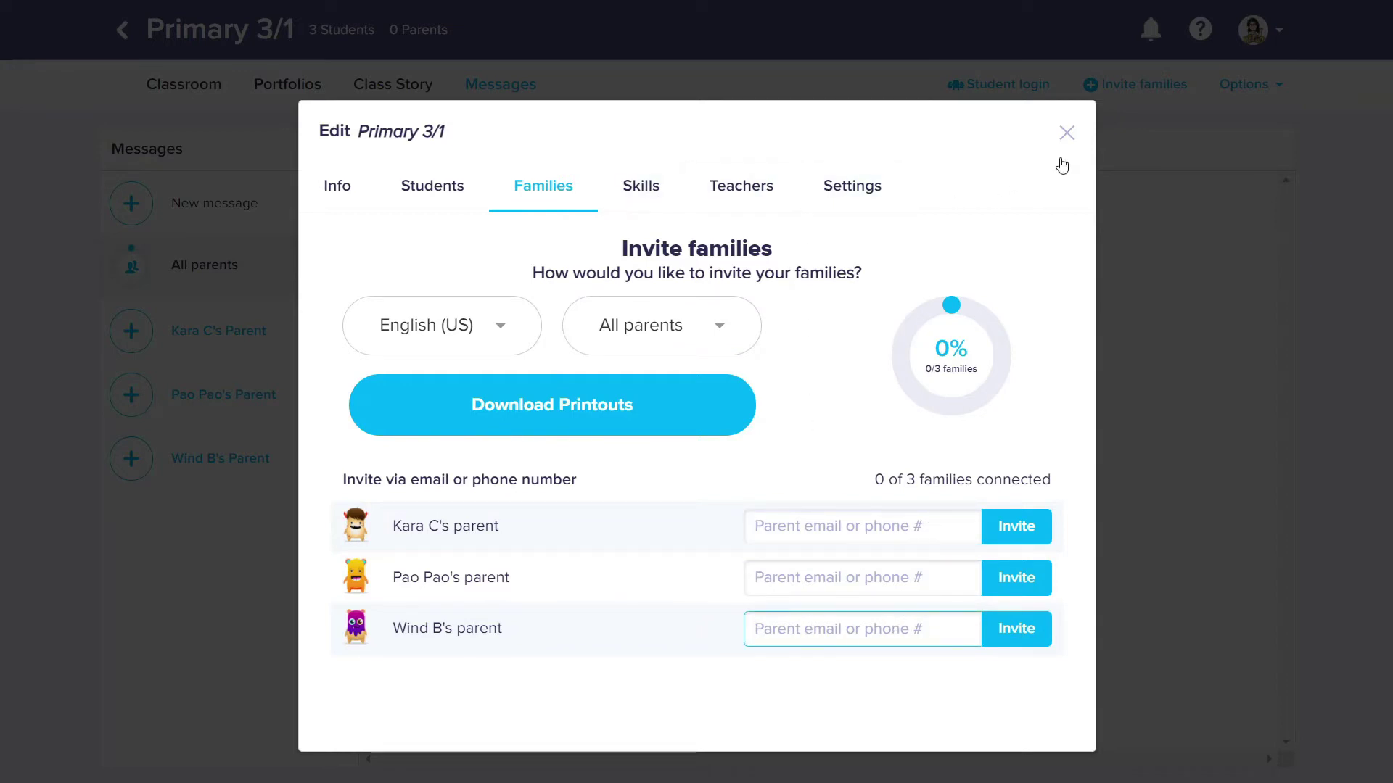
Give Kara Helping others, Pao On task and Wind Participating, one point each.
click(1065, 134)
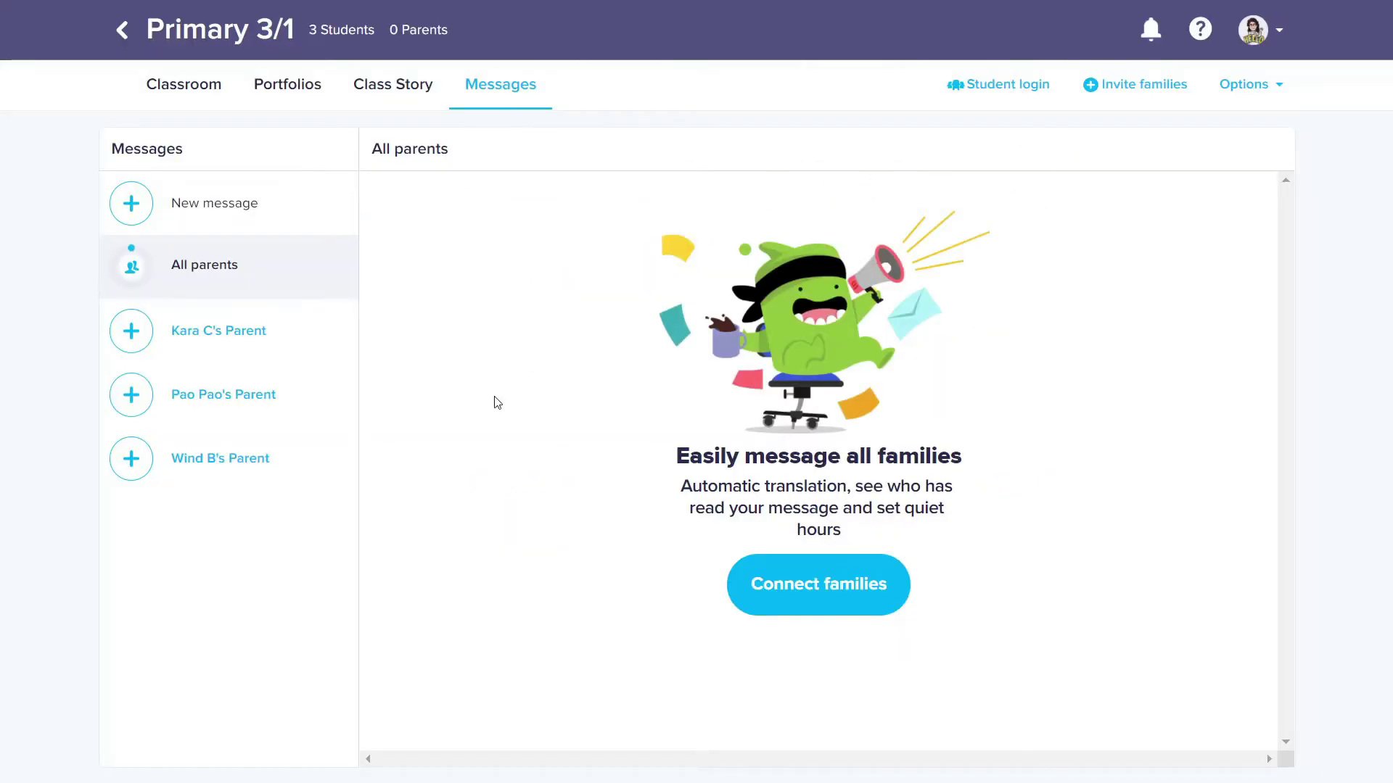
click(191, 90)
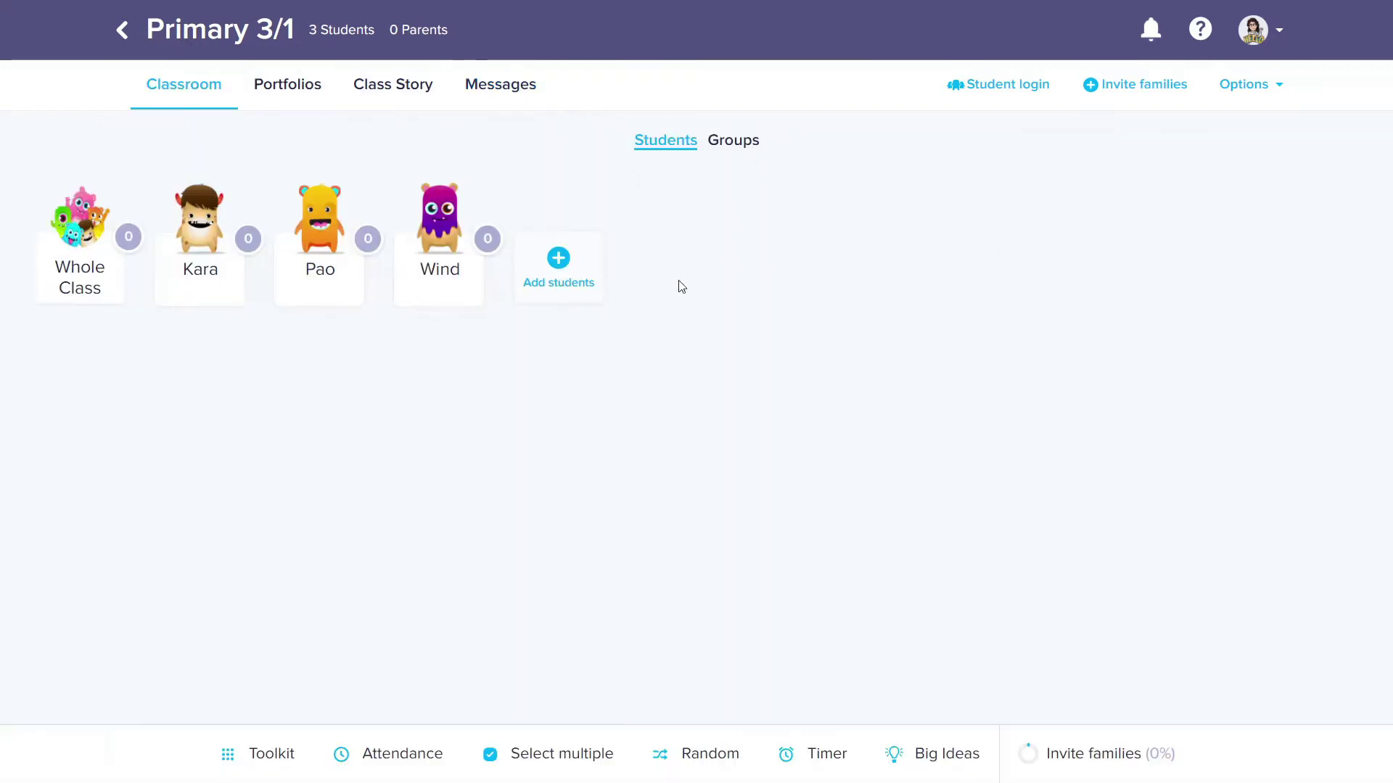
click(201, 261)
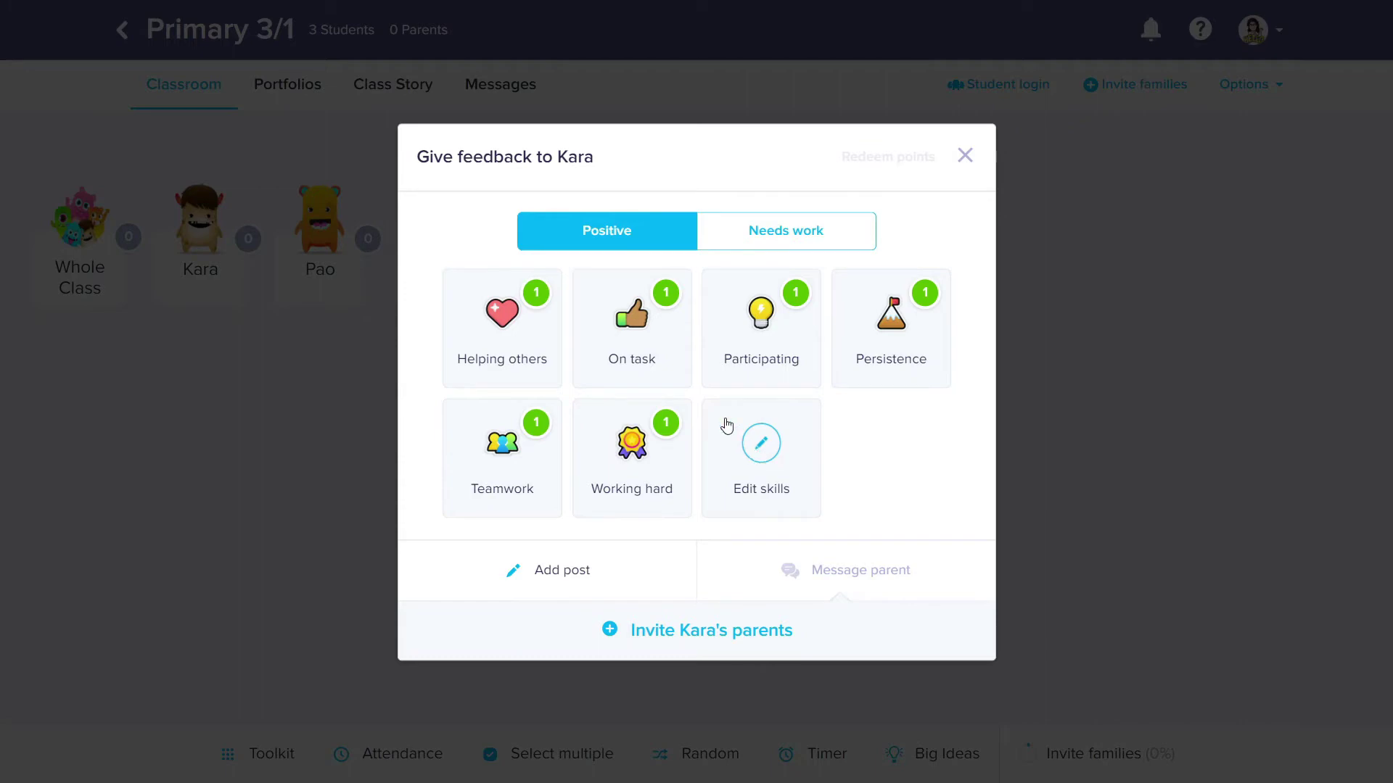
click(506, 336)
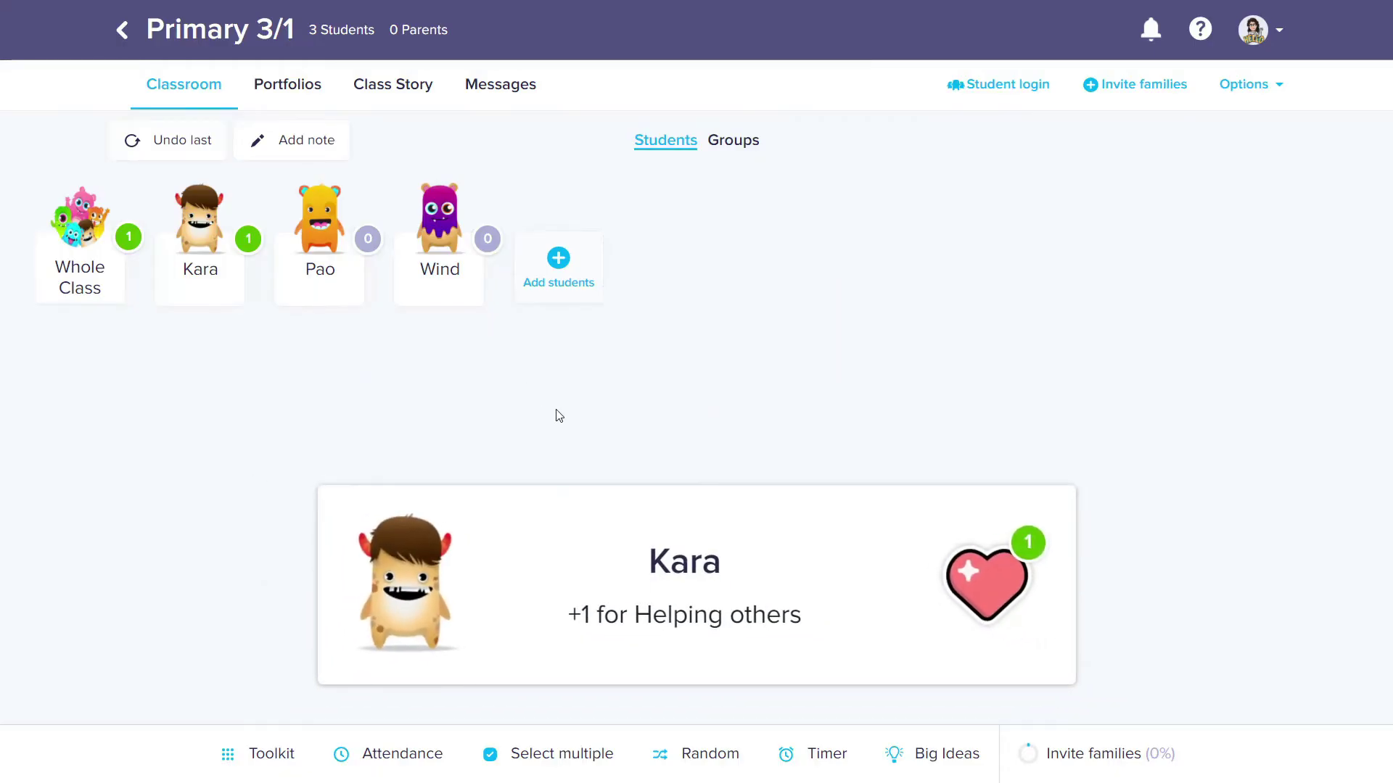
click(334, 278)
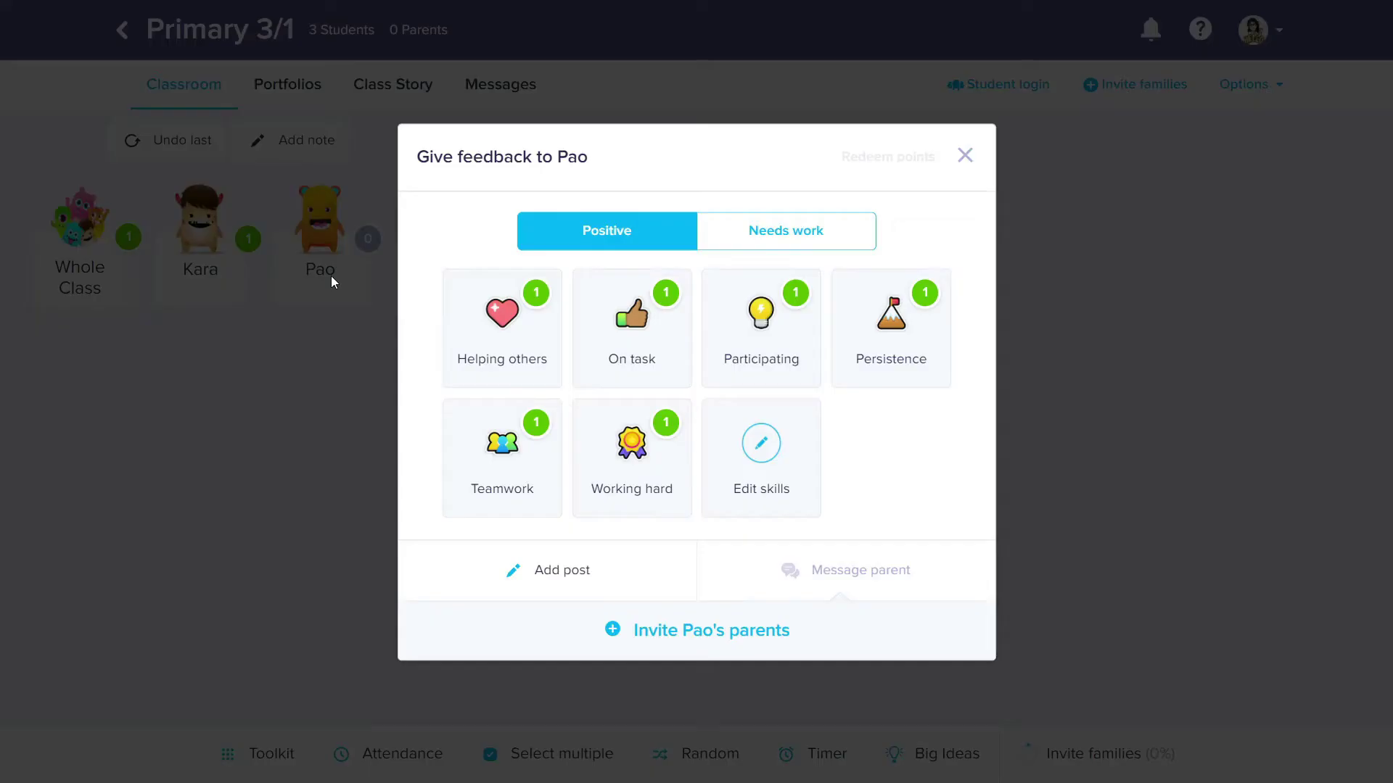
click(641, 347)
click(436, 273)
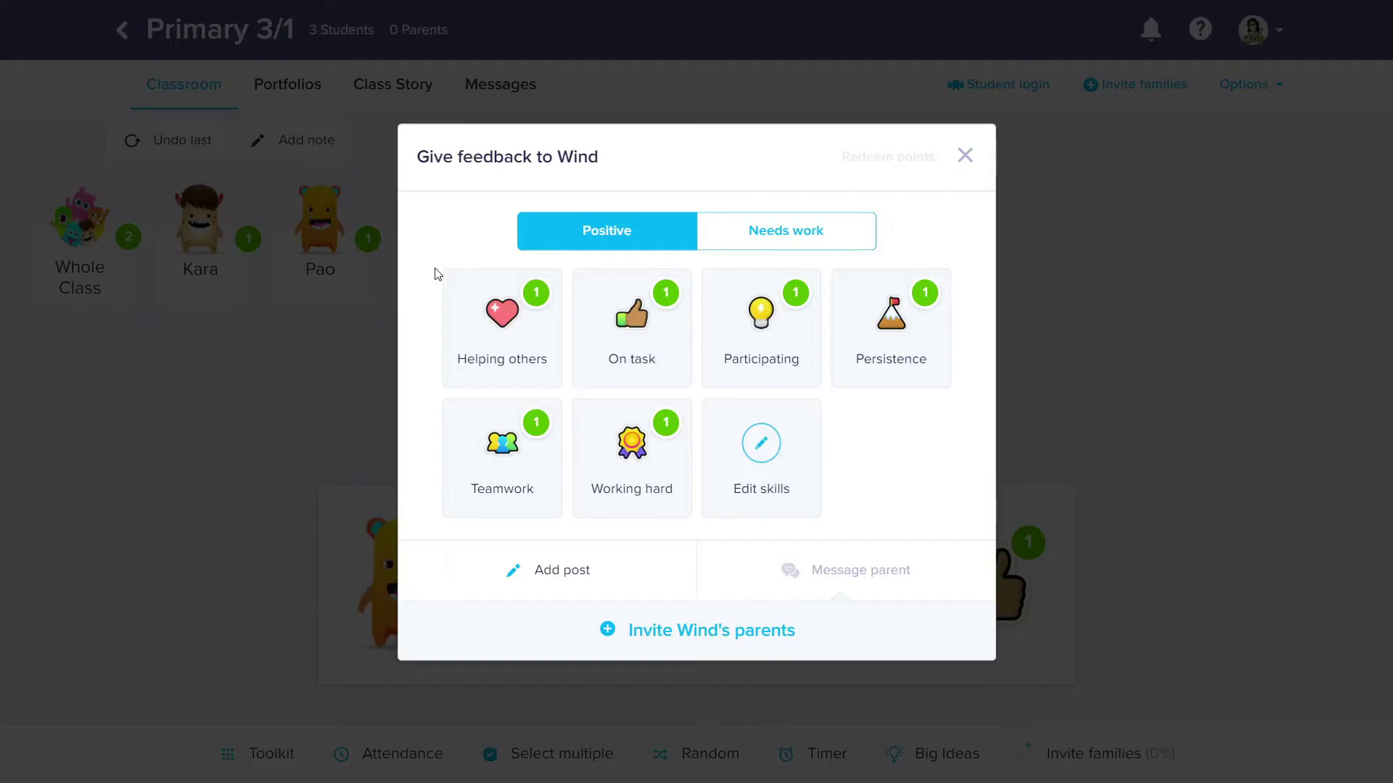
click(778, 352)
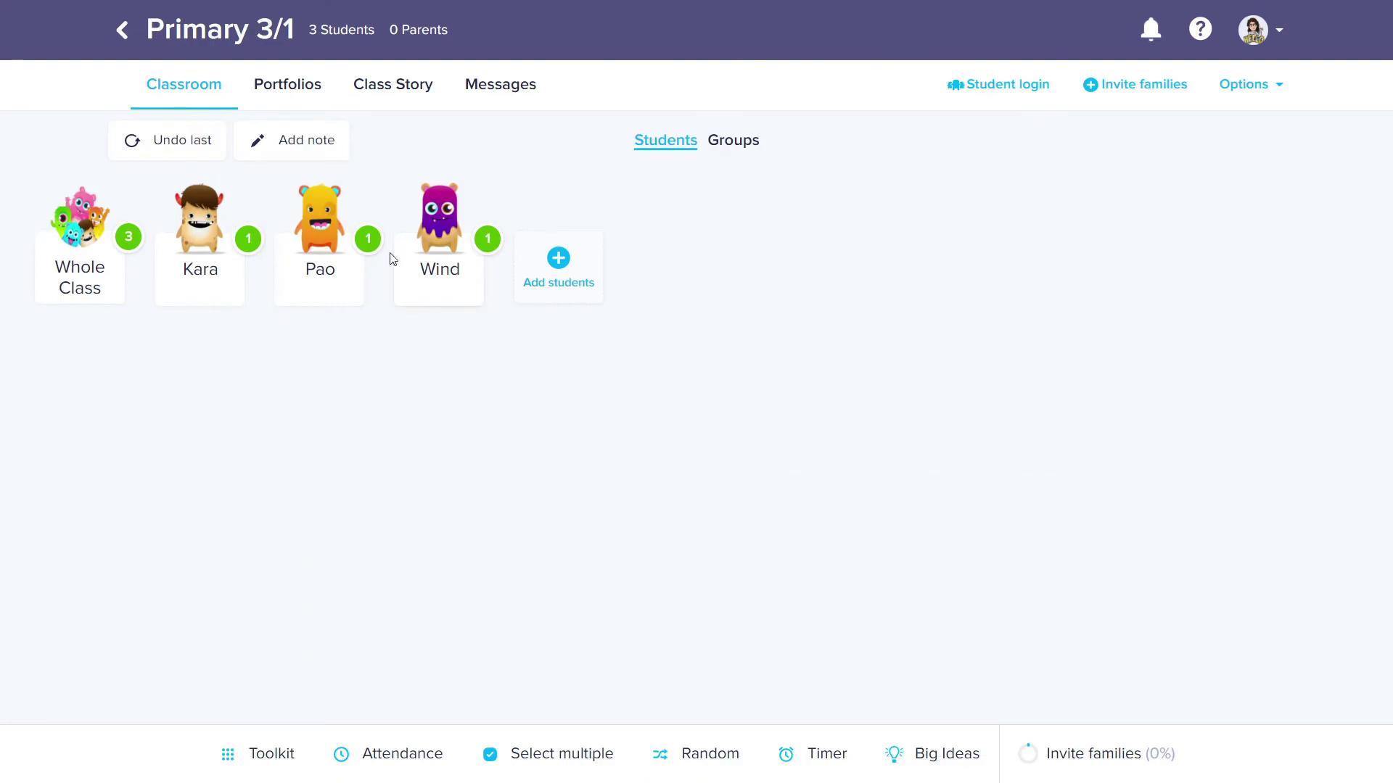
Add a Needs work skill 'Not listening' worth -5 points.
click(205, 285)
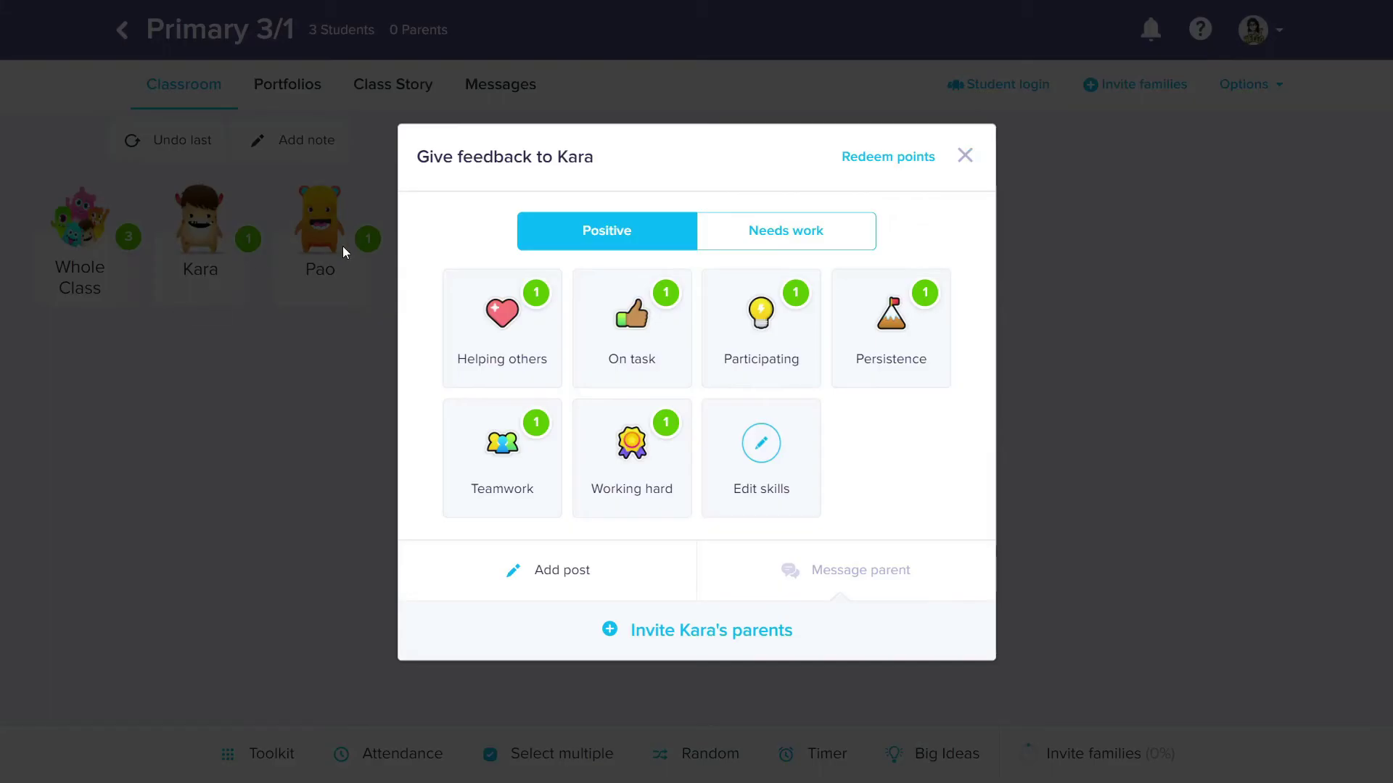
click(781, 237)
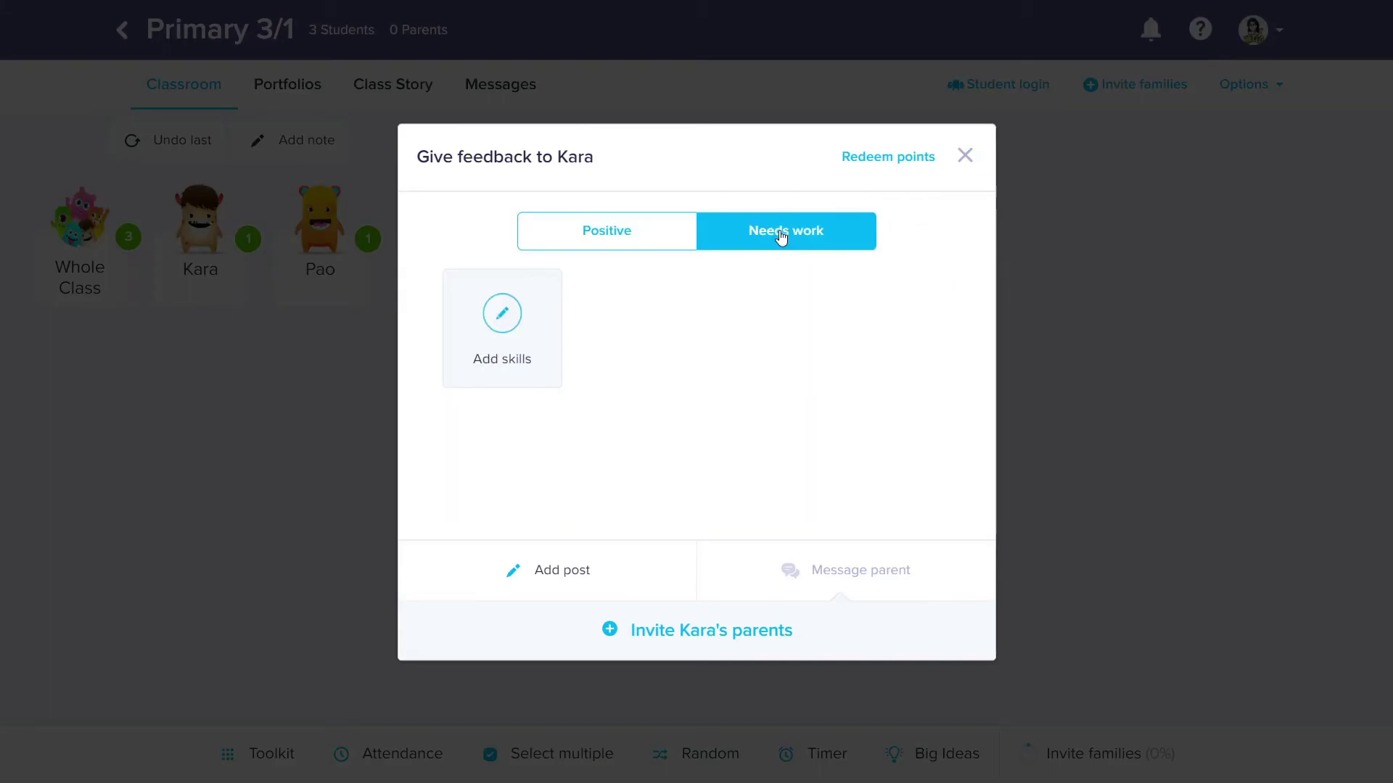
click(506, 330)
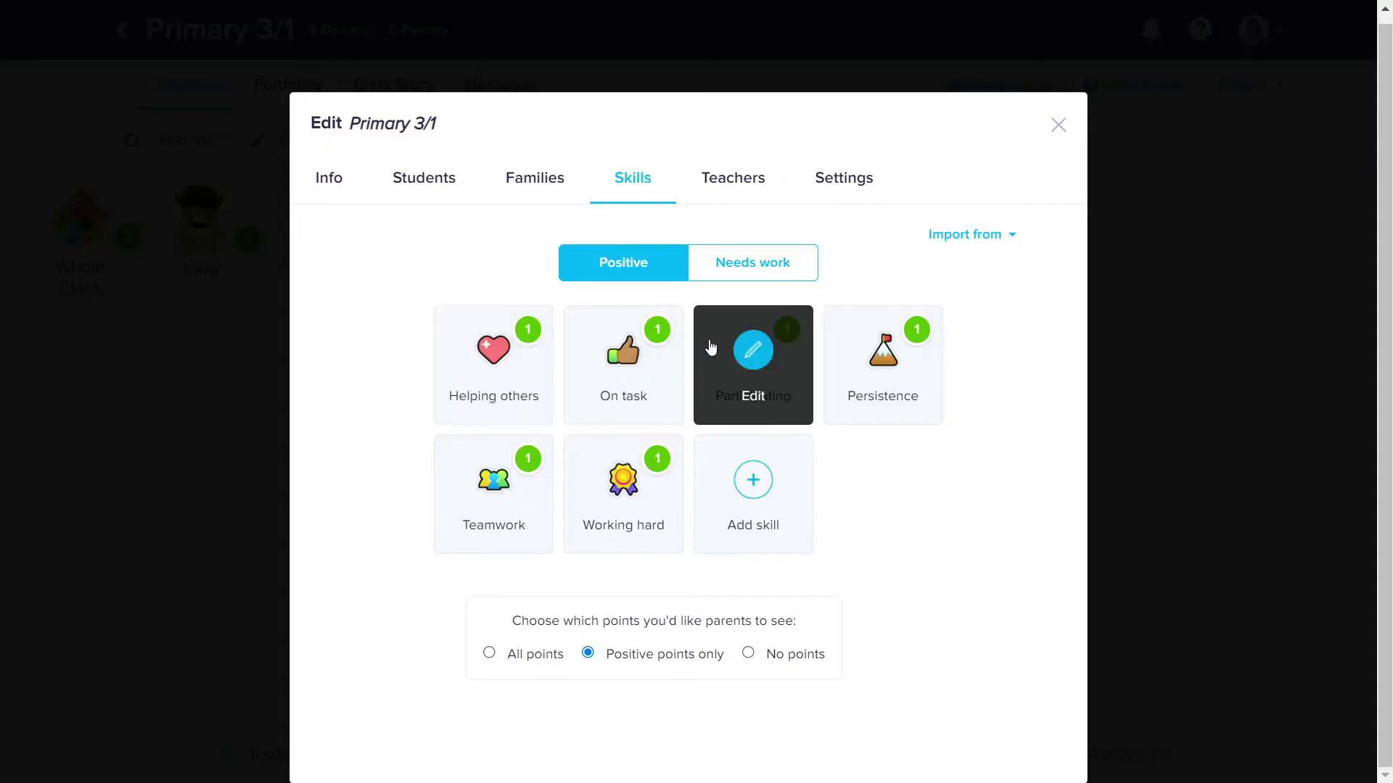
click(768, 262)
click(521, 371)
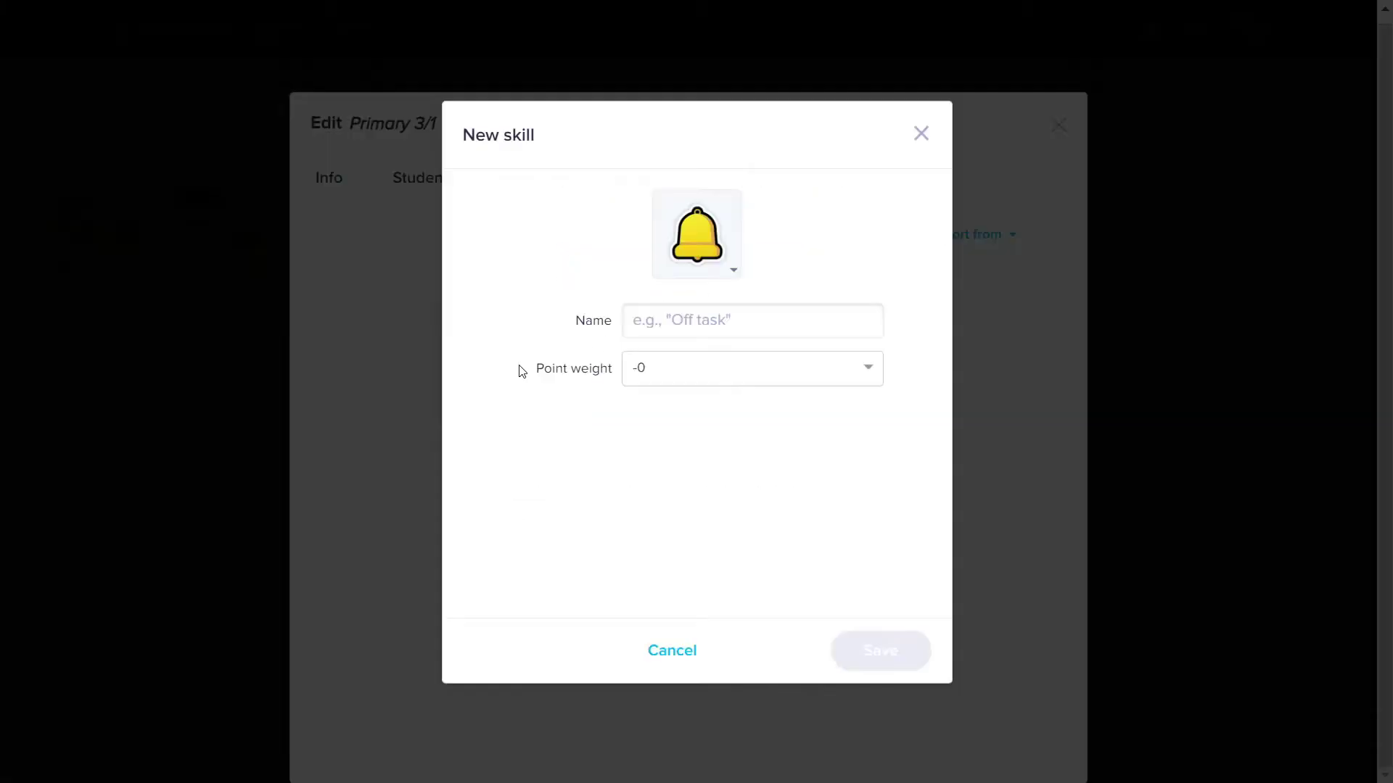
click(716, 318)
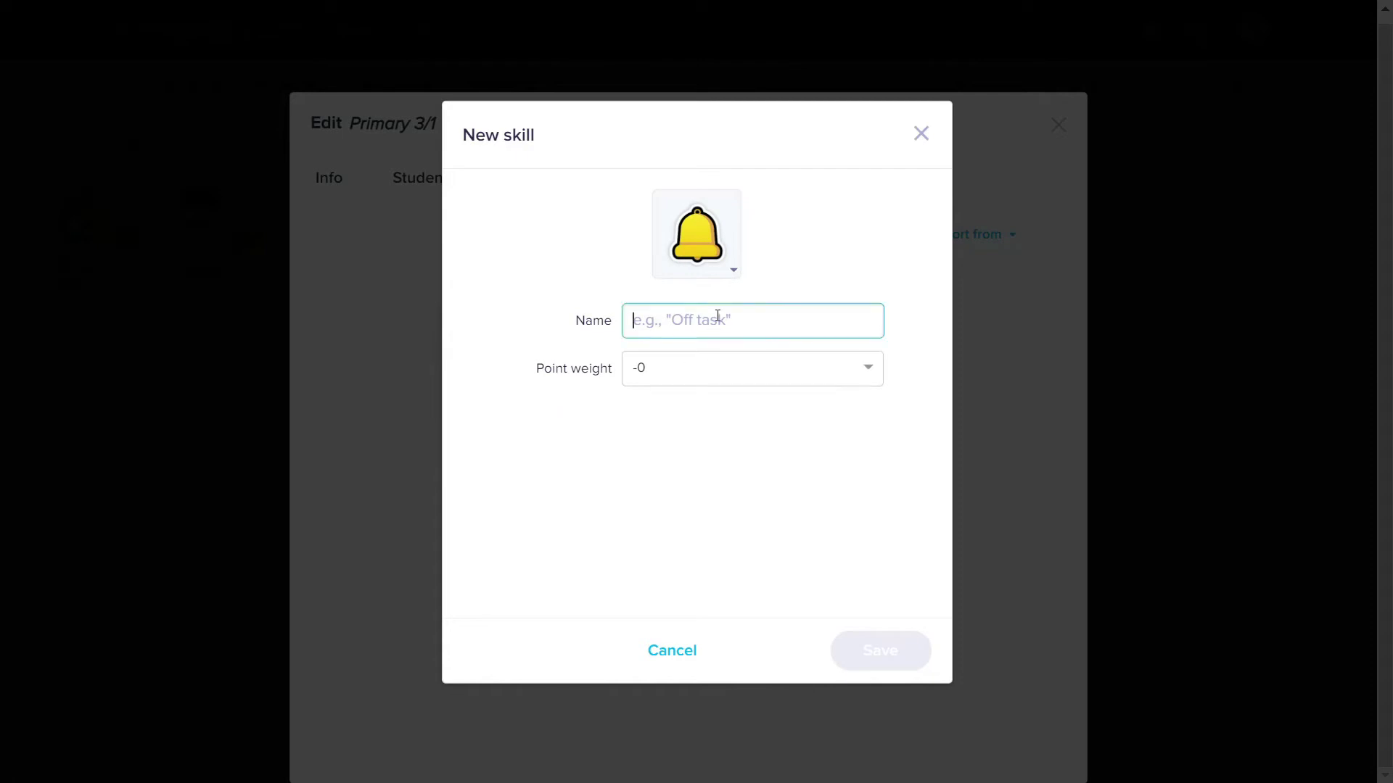
text(Not listening)
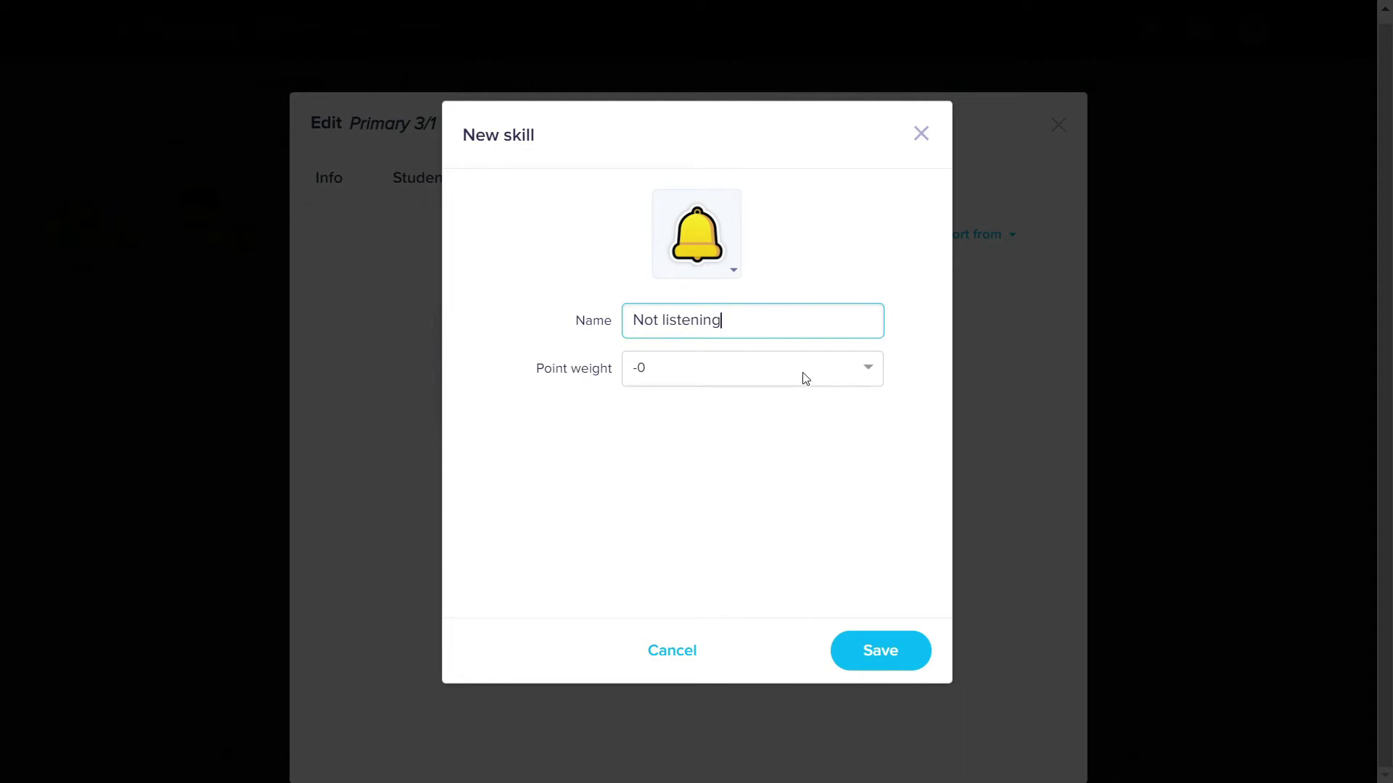
click(805, 378)
click(683, 565)
click(882, 657)
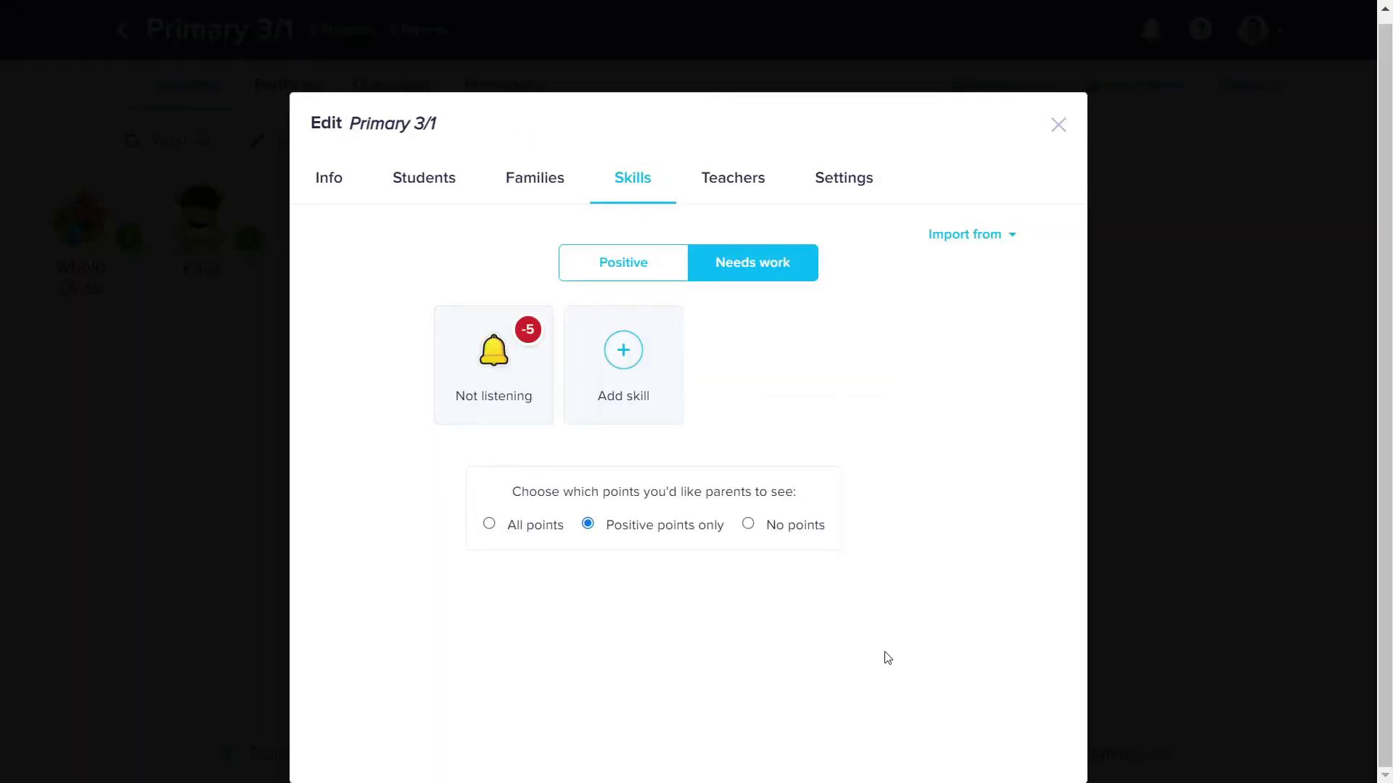
Add a -5 Needs work skill 'Standing' with a thumbs-down icon.
click(619, 369)
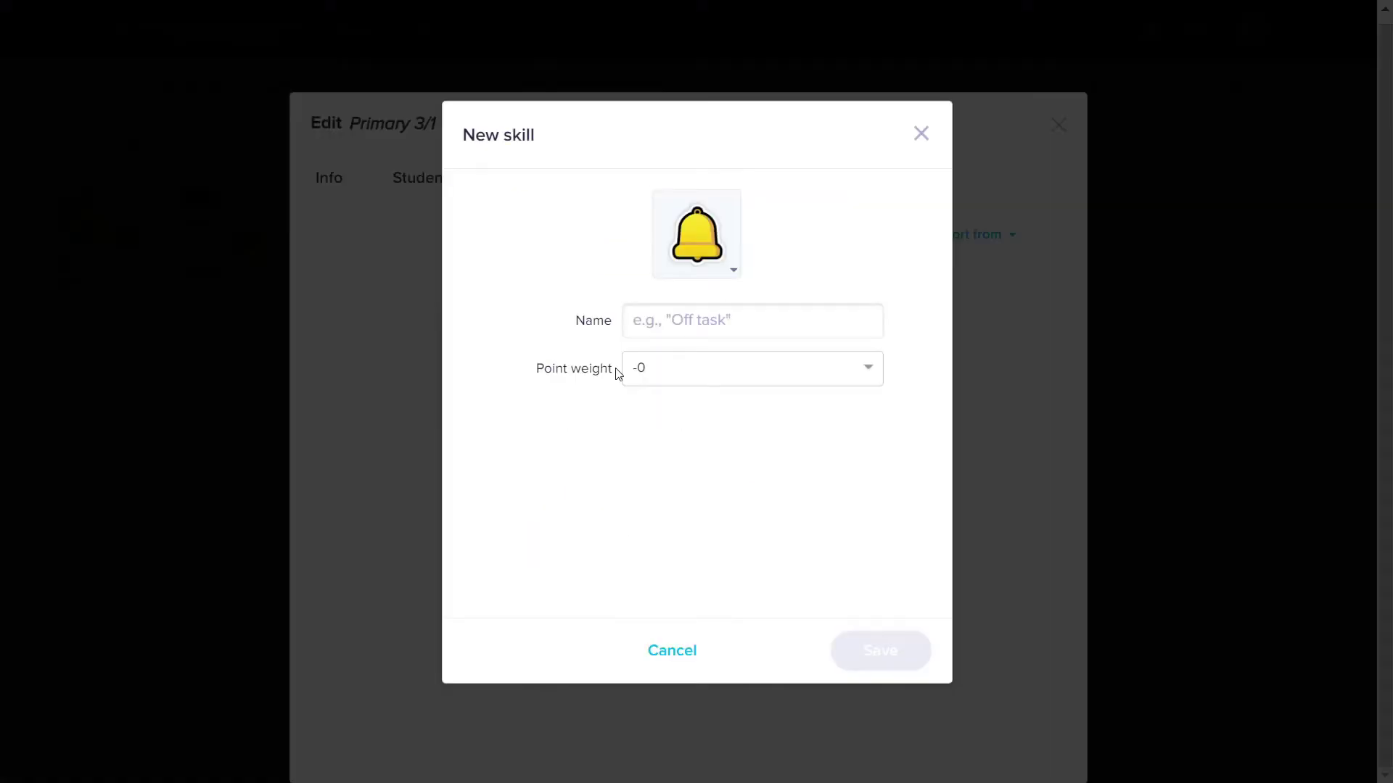
click(789, 337)
text(Standing)
click(834, 366)
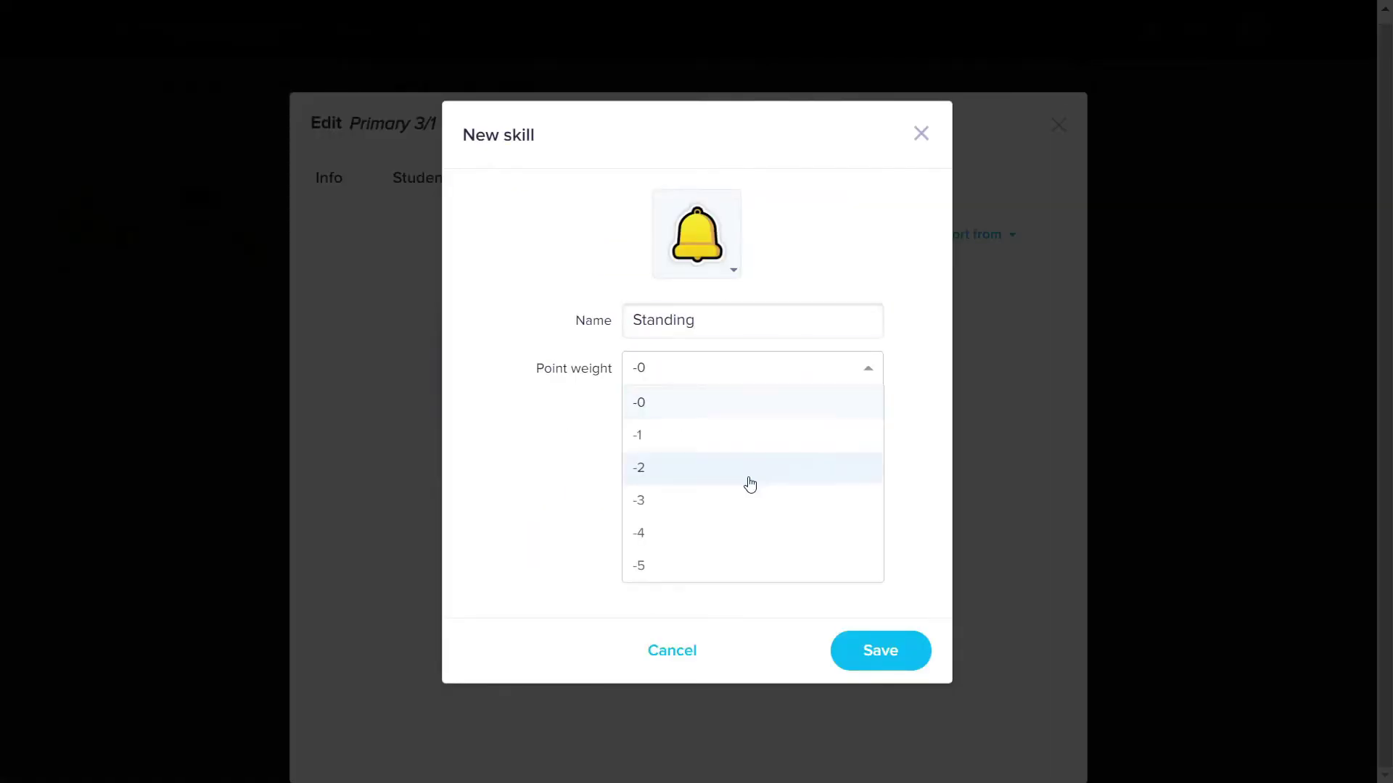
click(716, 564)
click(740, 257)
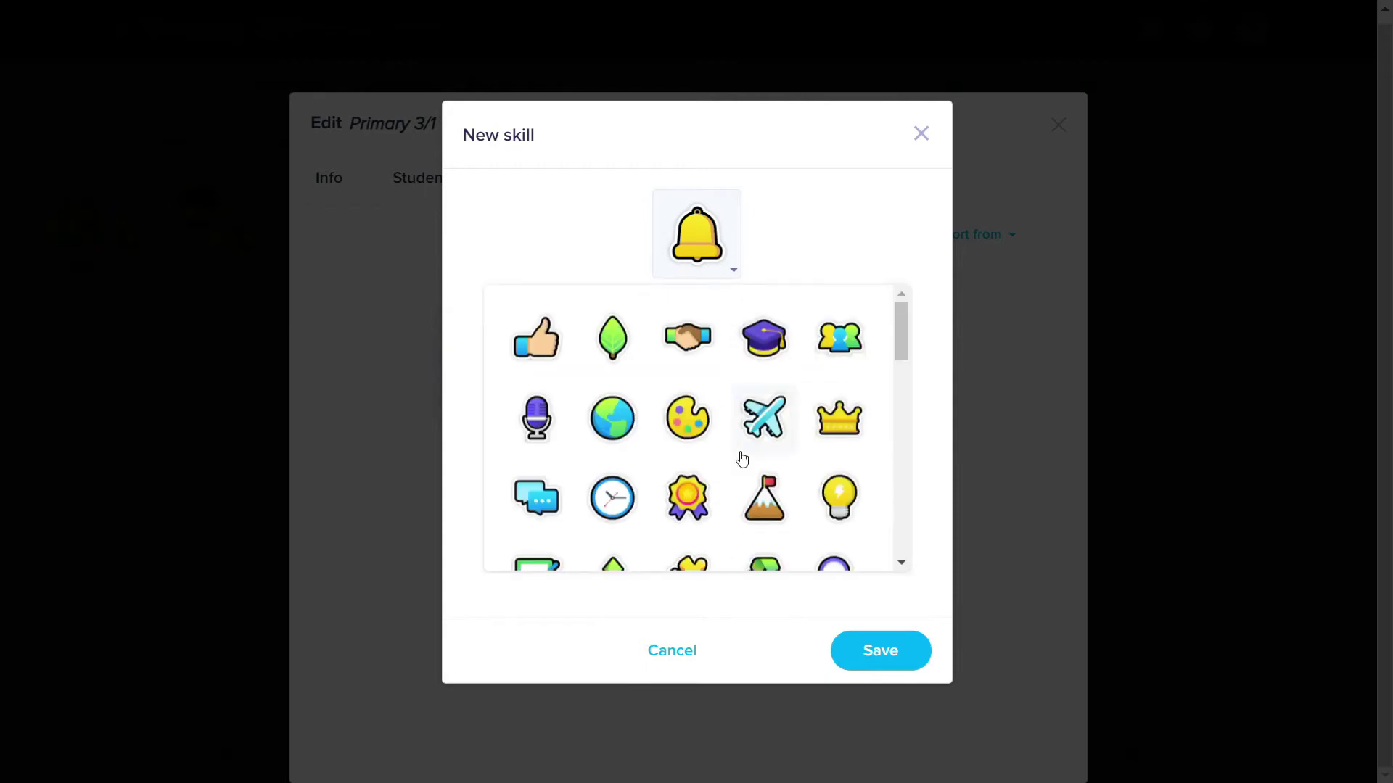
scroll(743, 449, down, 10)
scroll(750, 440, up, 1)
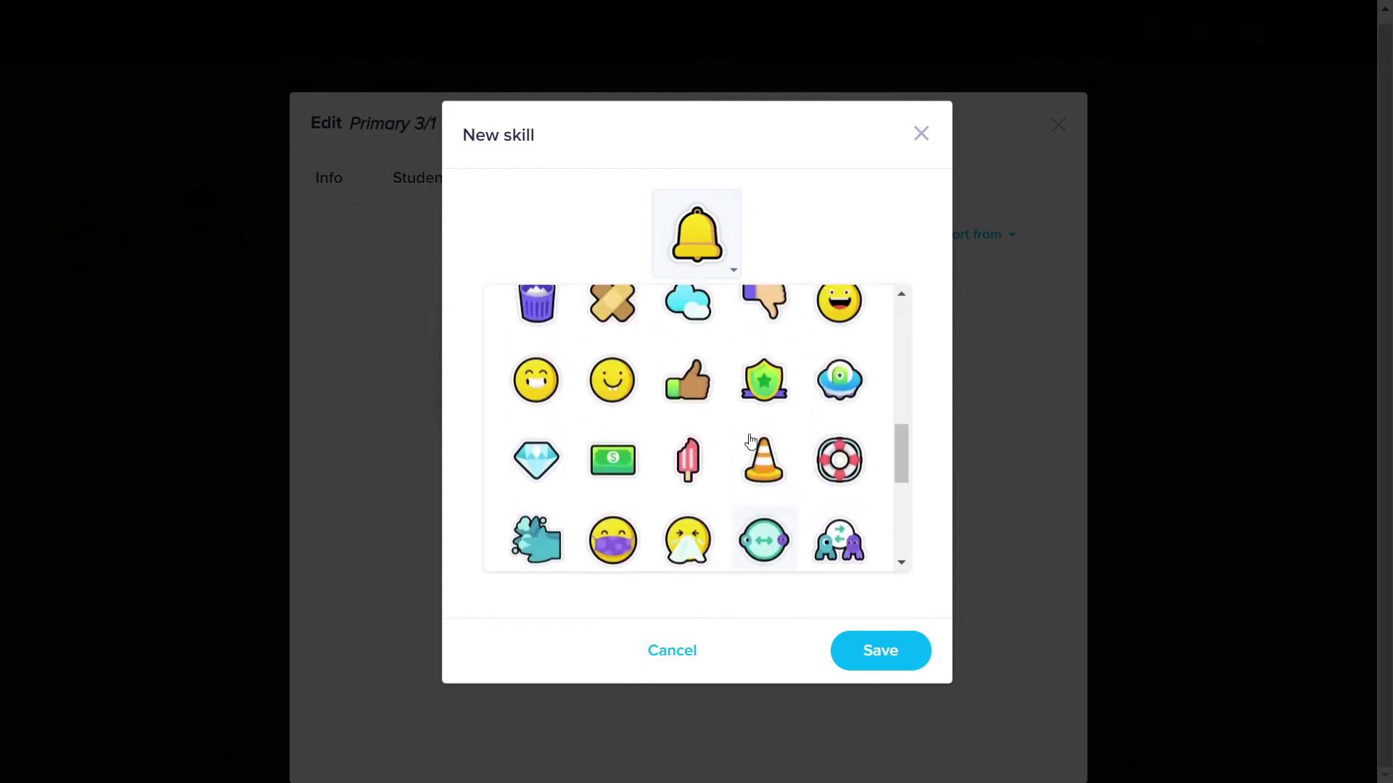
click(762, 313)
click(888, 649)
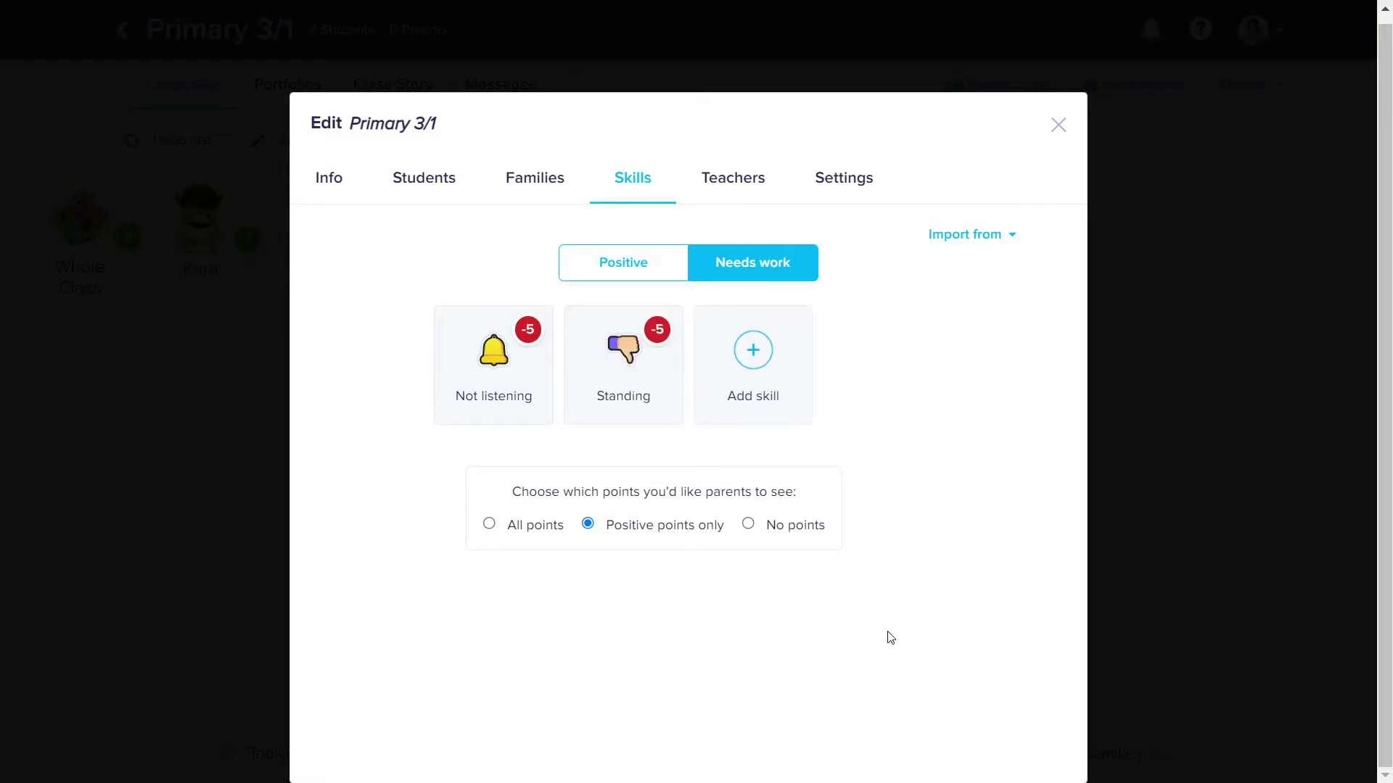
Deduct 5 points from Kara for Not listening.
click(1058, 126)
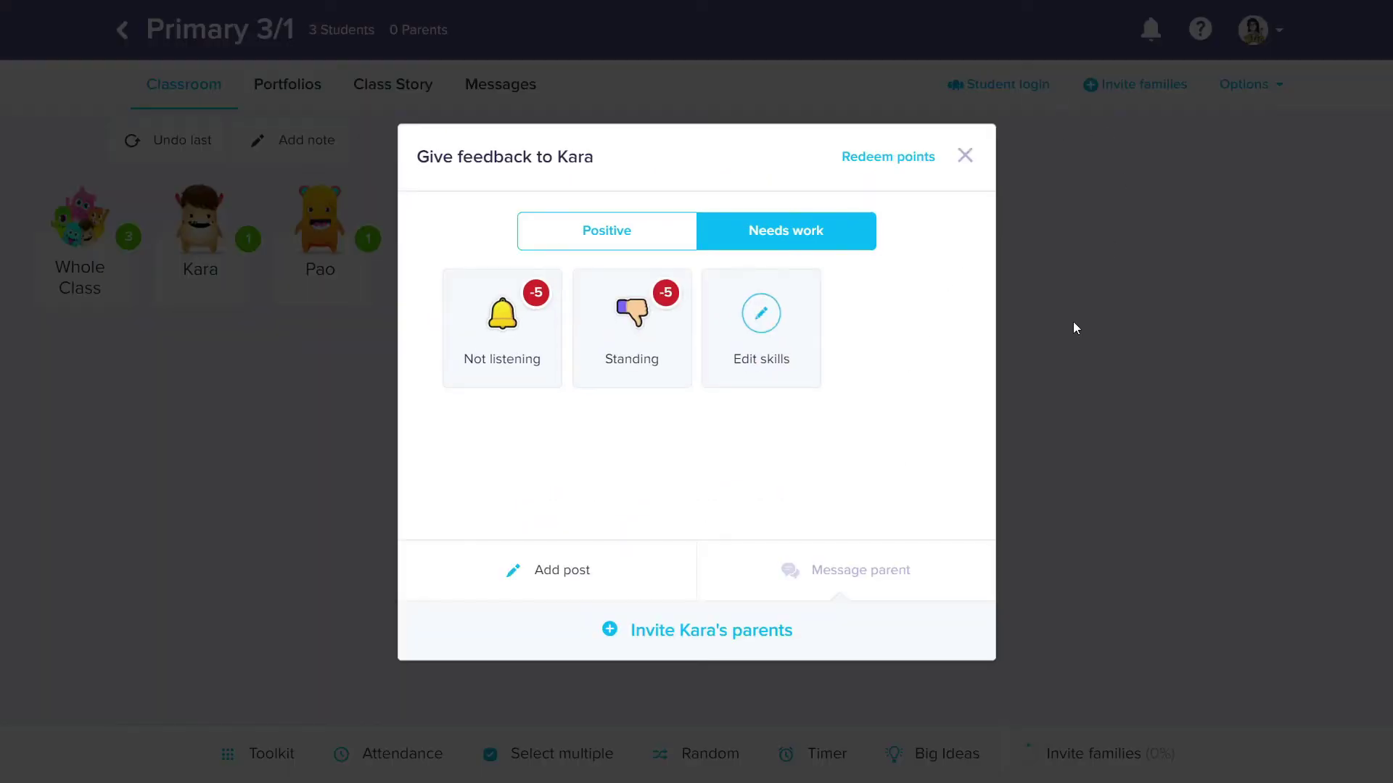
click(964, 156)
click(212, 281)
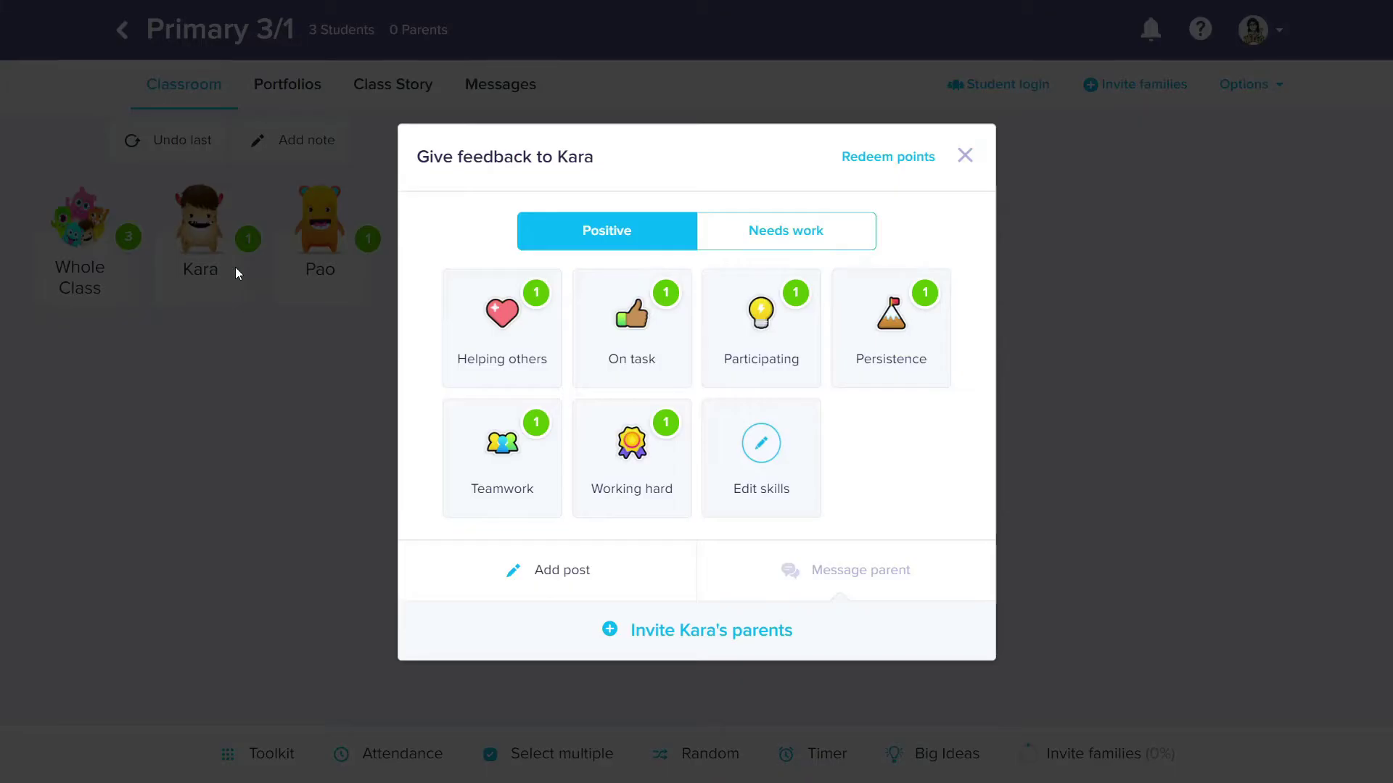
click(802, 241)
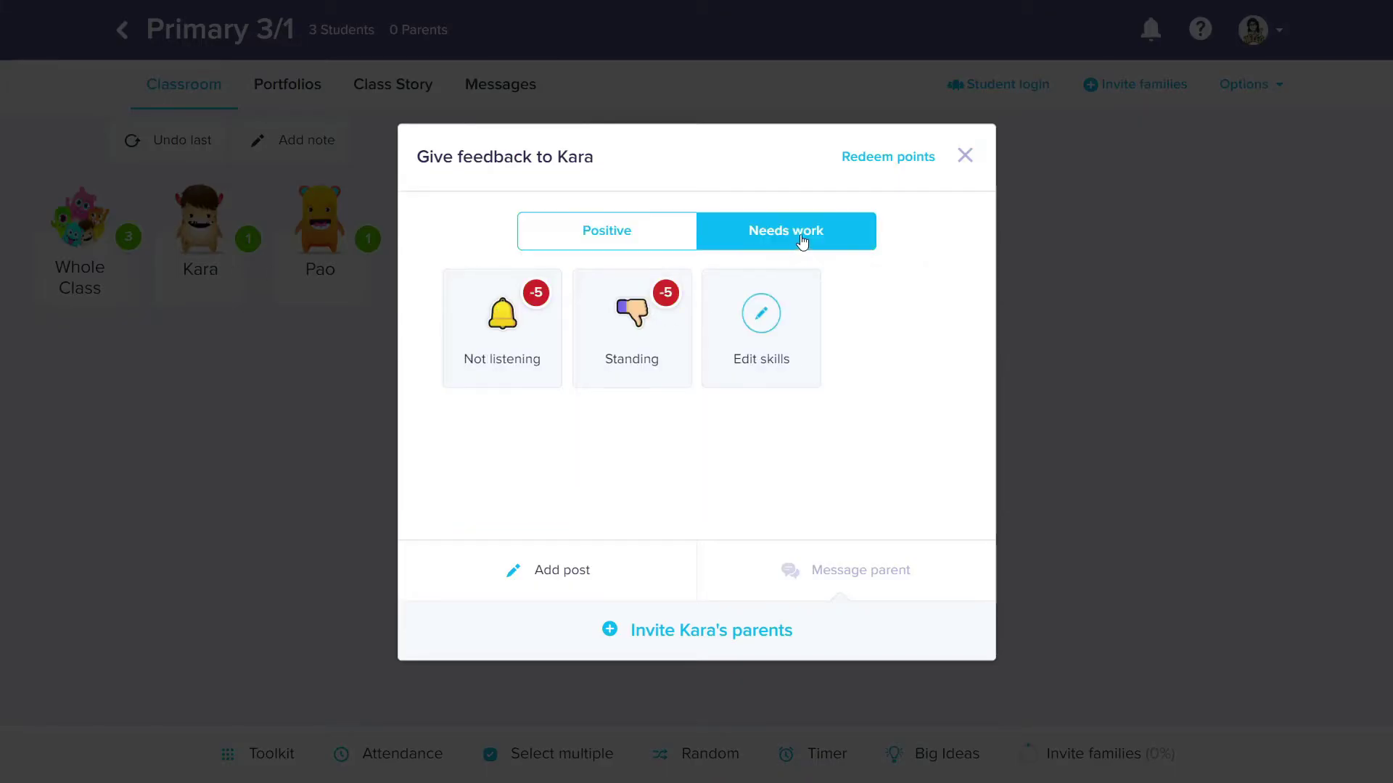
click(493, 343)
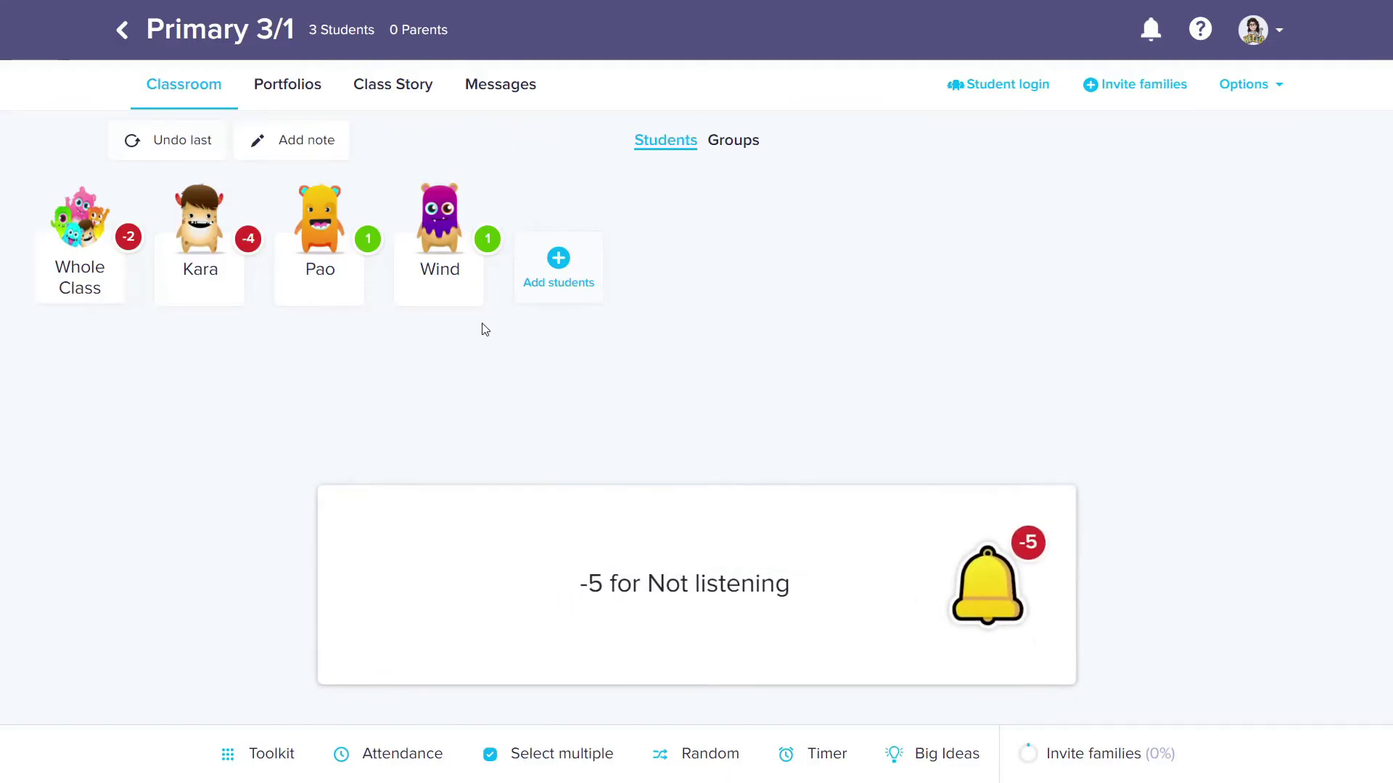
Deduct 5 points from Pao for Standing and give Wind a Working hard point.
click(341, 274)
click(768, 236)
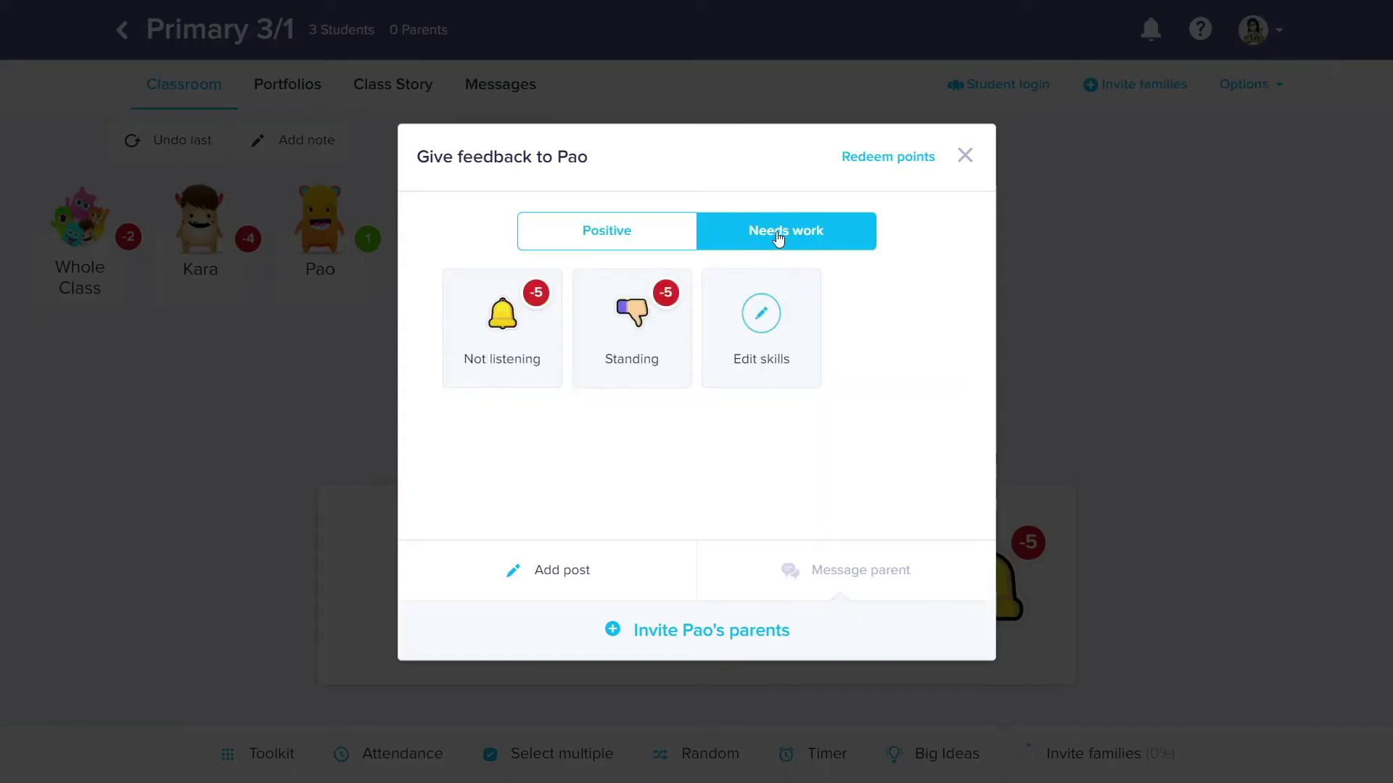
click(632, 336)
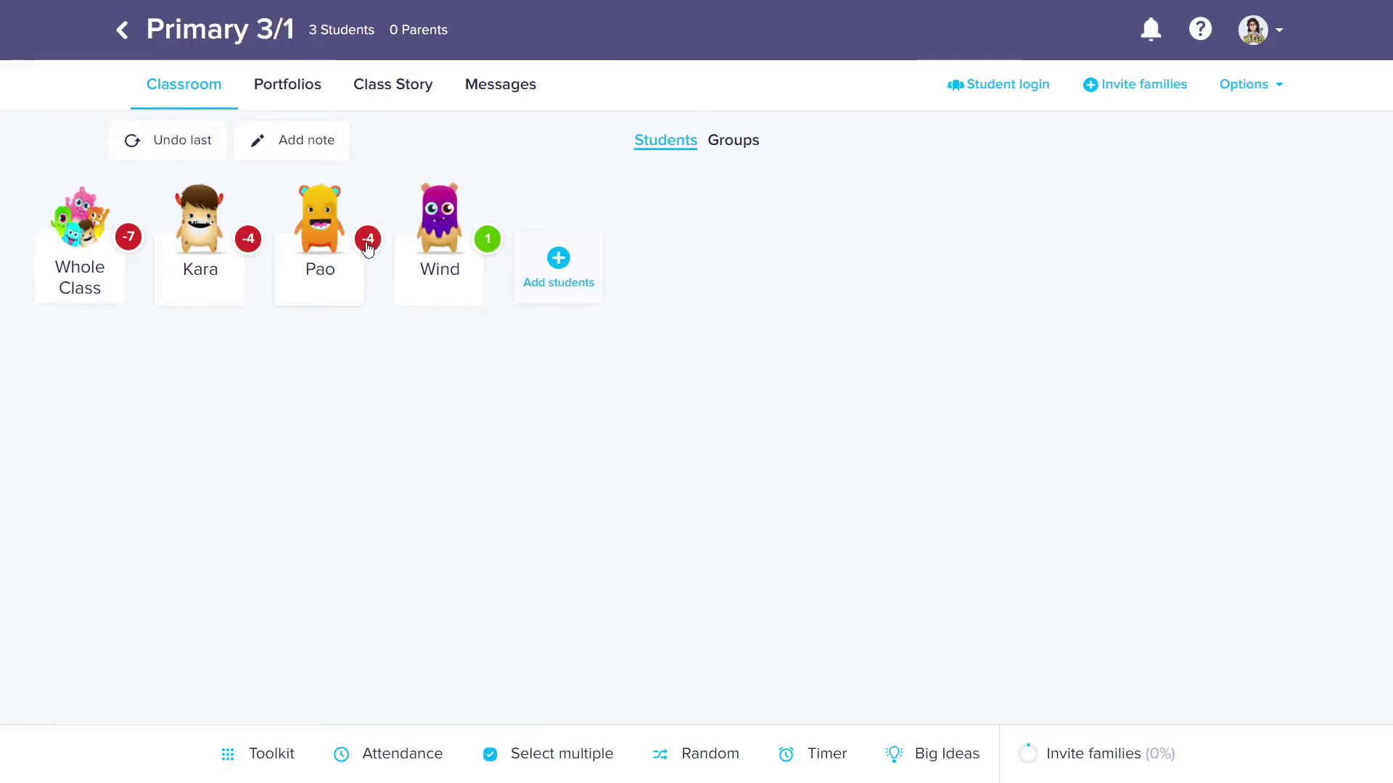
click(457, 274)
click(641, 474)
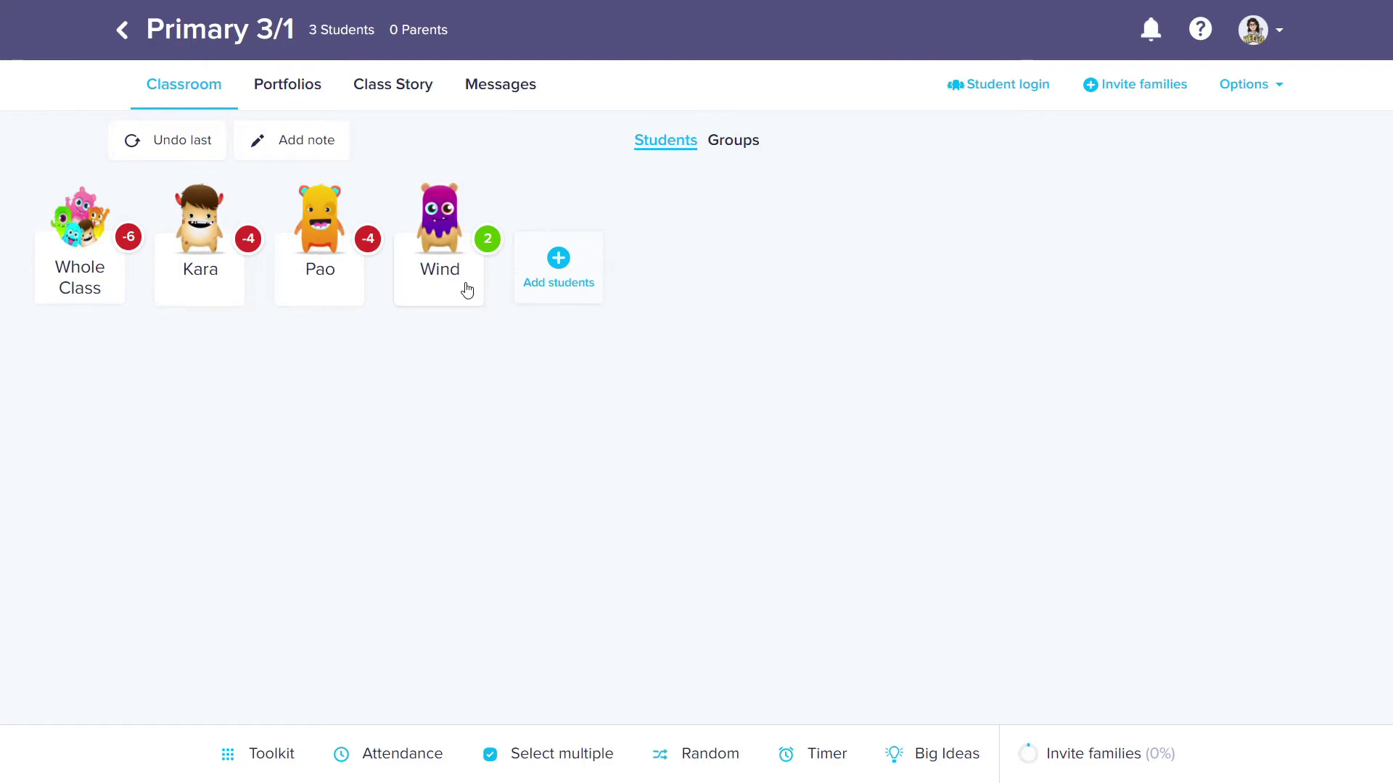
Preview the Timer tool, then use Random to pick a student twice.
click(274, 763)
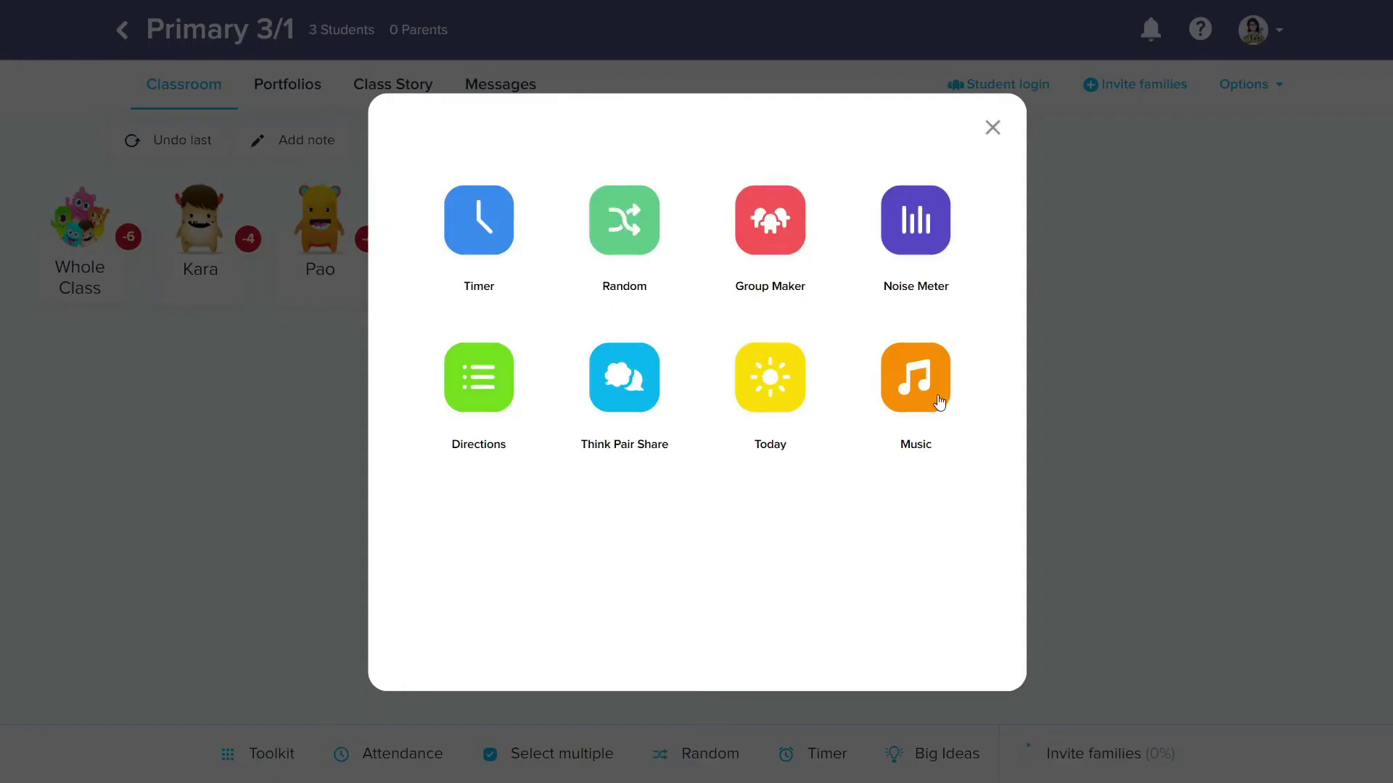
click(460, 247)
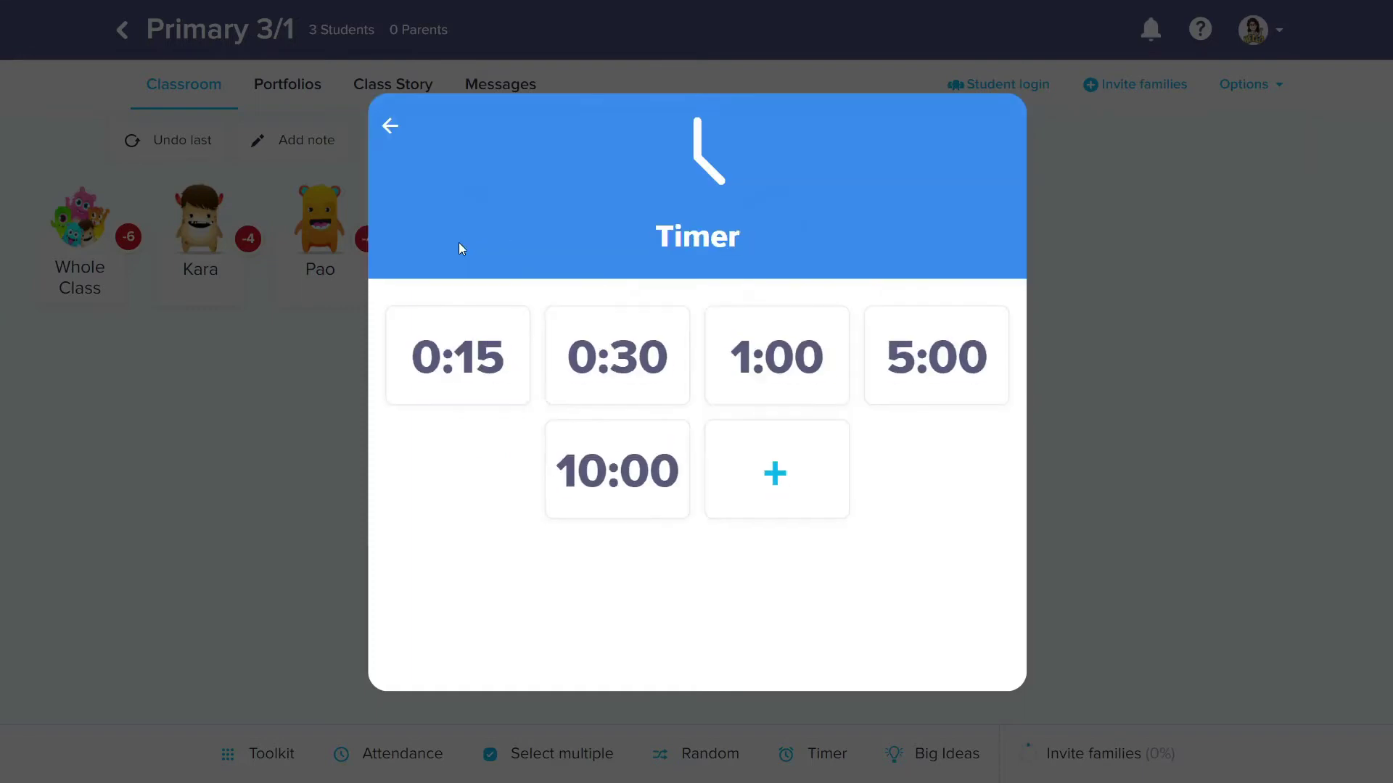
click(390, 129)
click(639, 249)
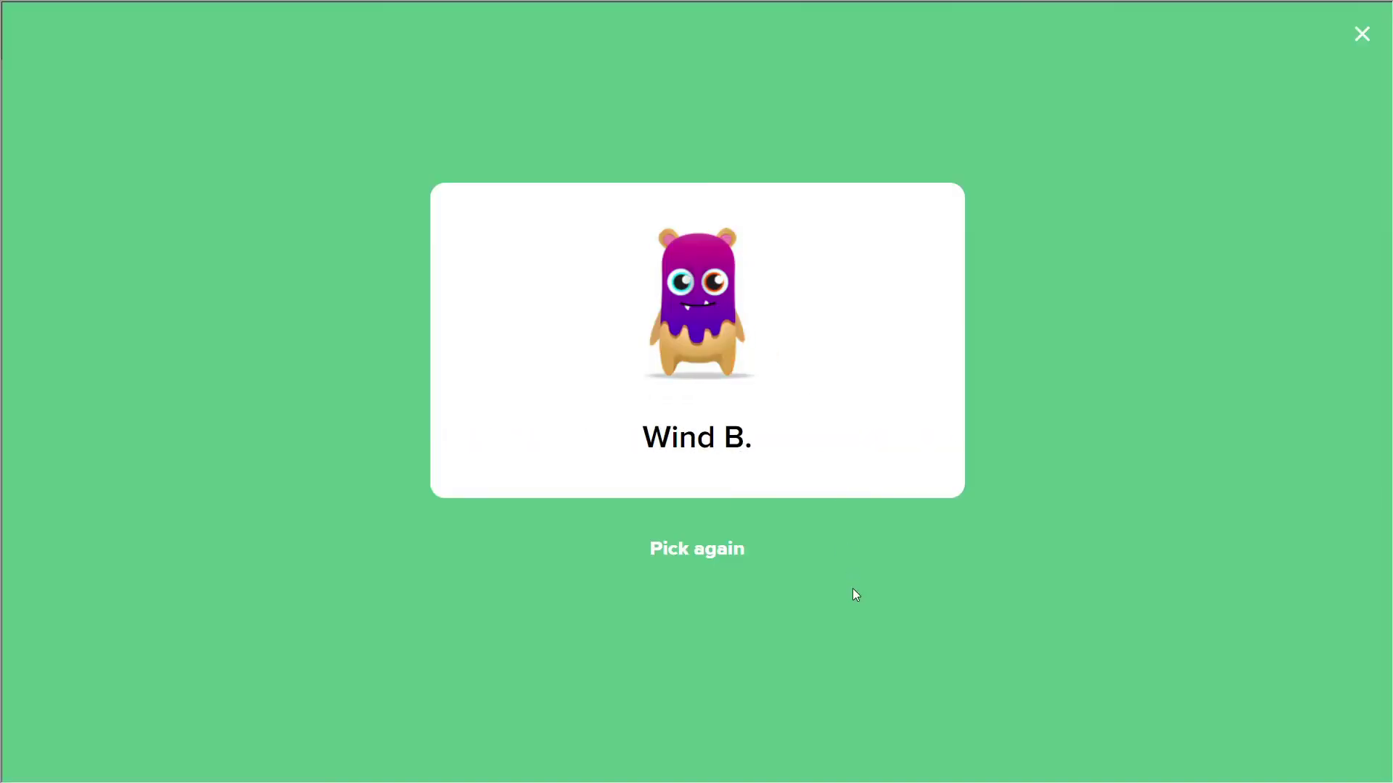
click(699, 558)
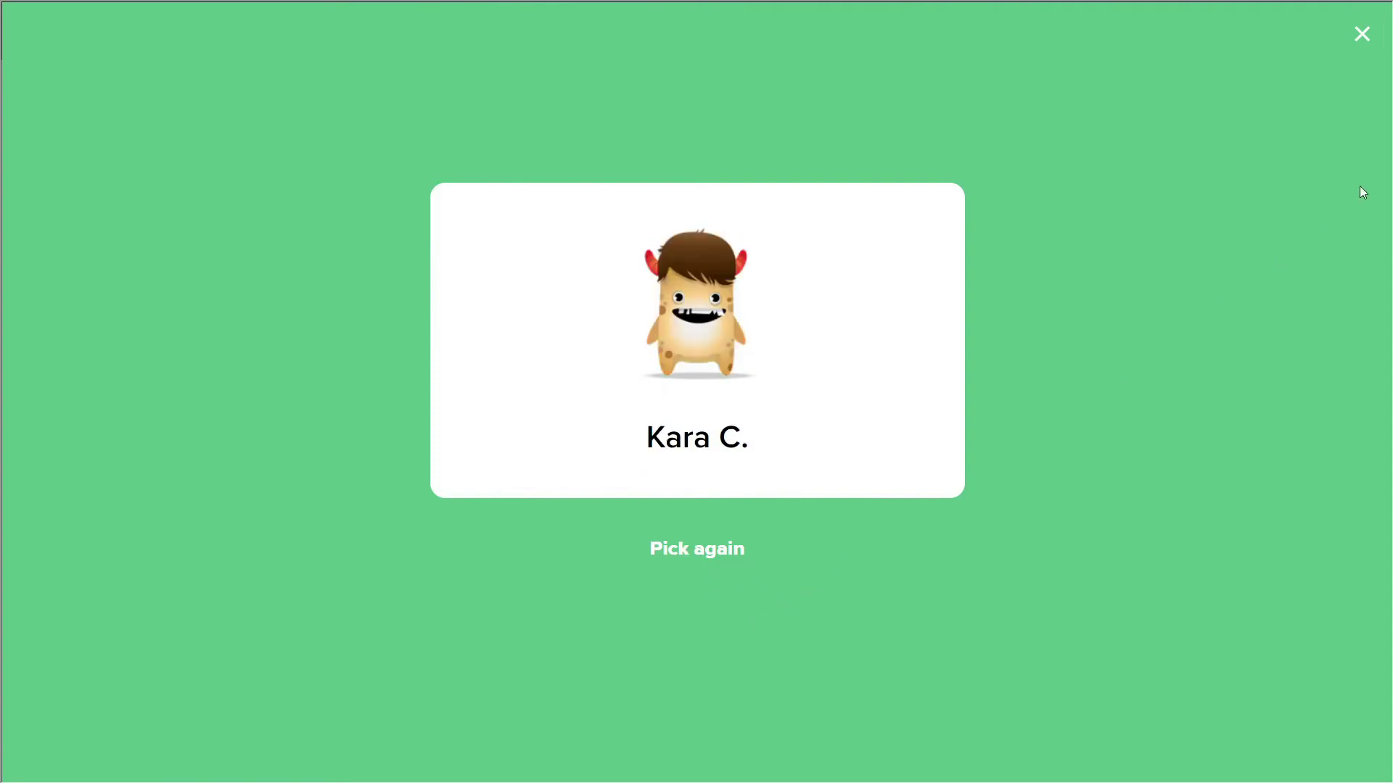
click(1361, 34)
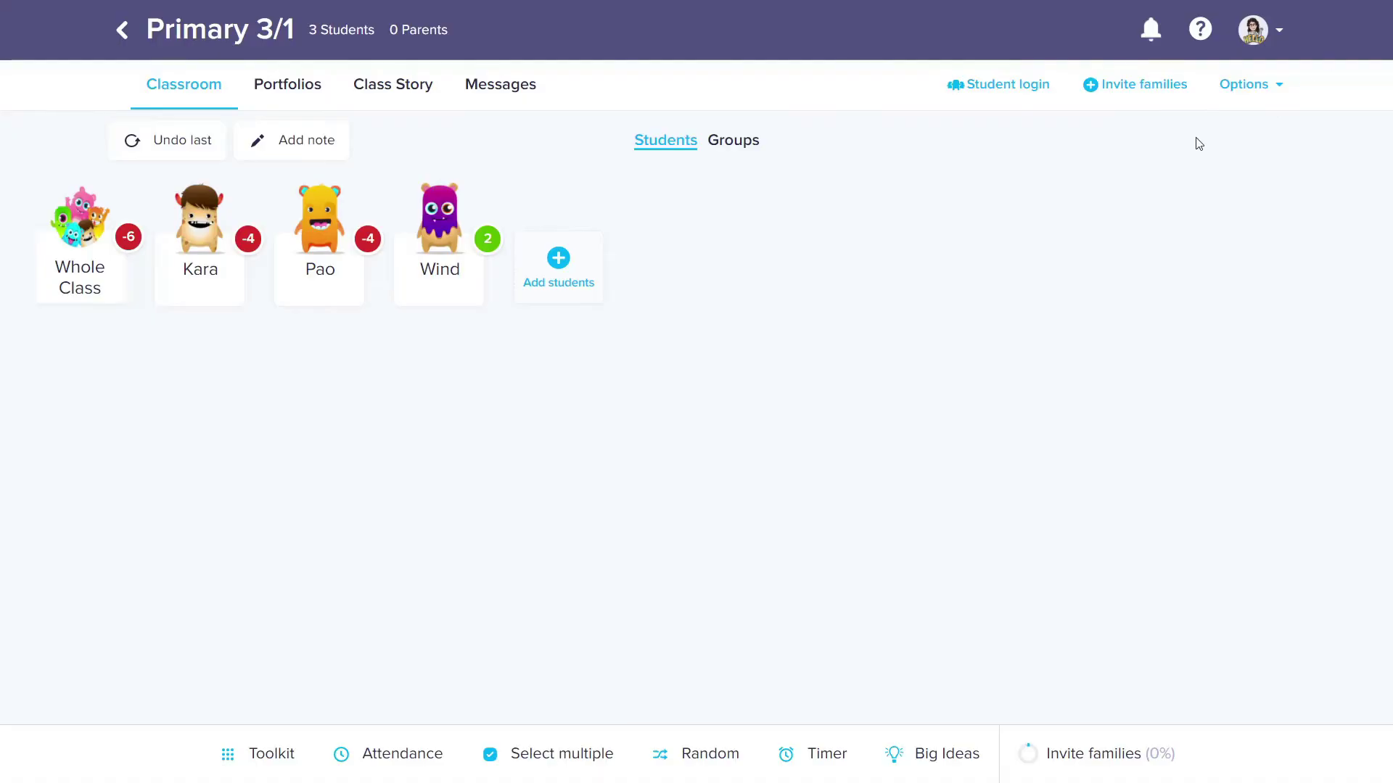
Use Group Maker to put the students into groups of three.
click(297, 769)
click(766, 232)
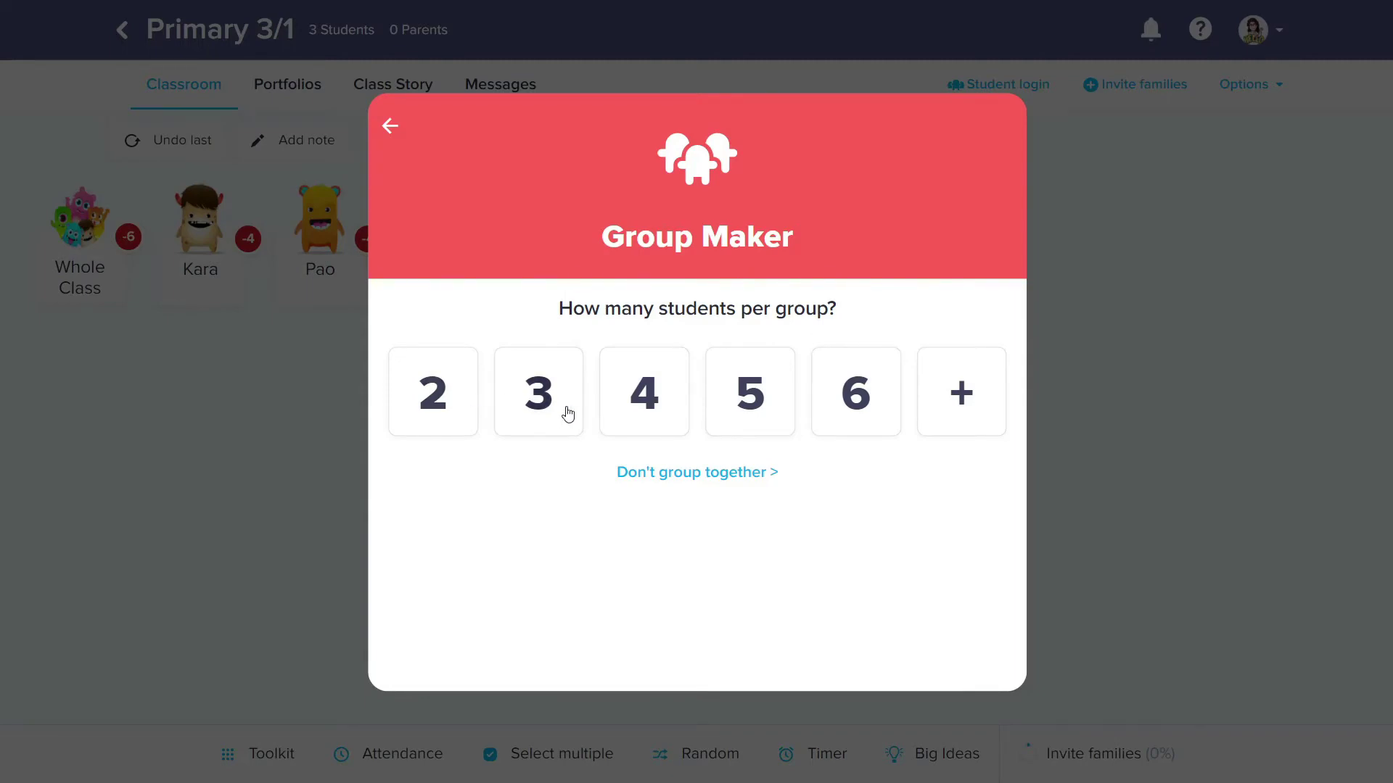
click(566, 412)
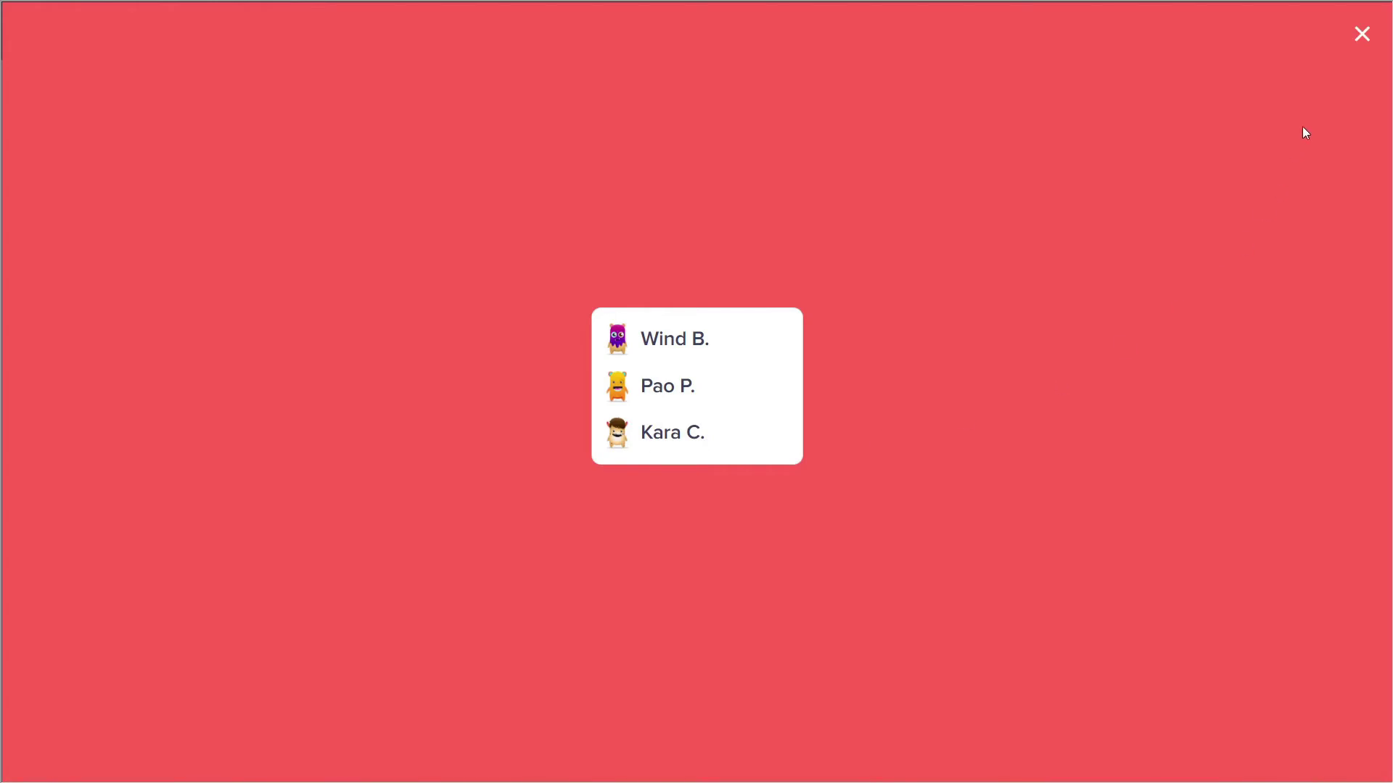
click(1361, 34)
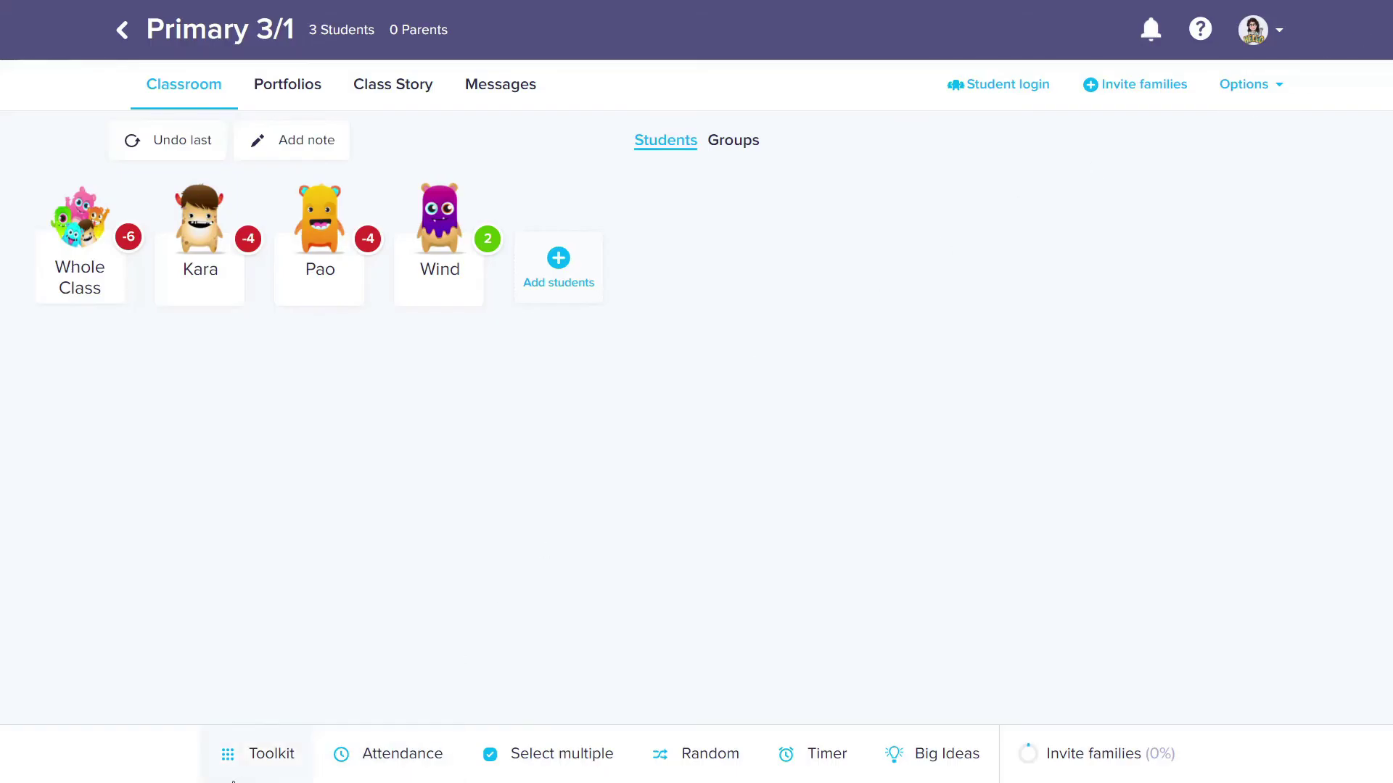
click(276, 754)
Run the Noise Meter, then start and discard a new Directions set.
click(915, 221)
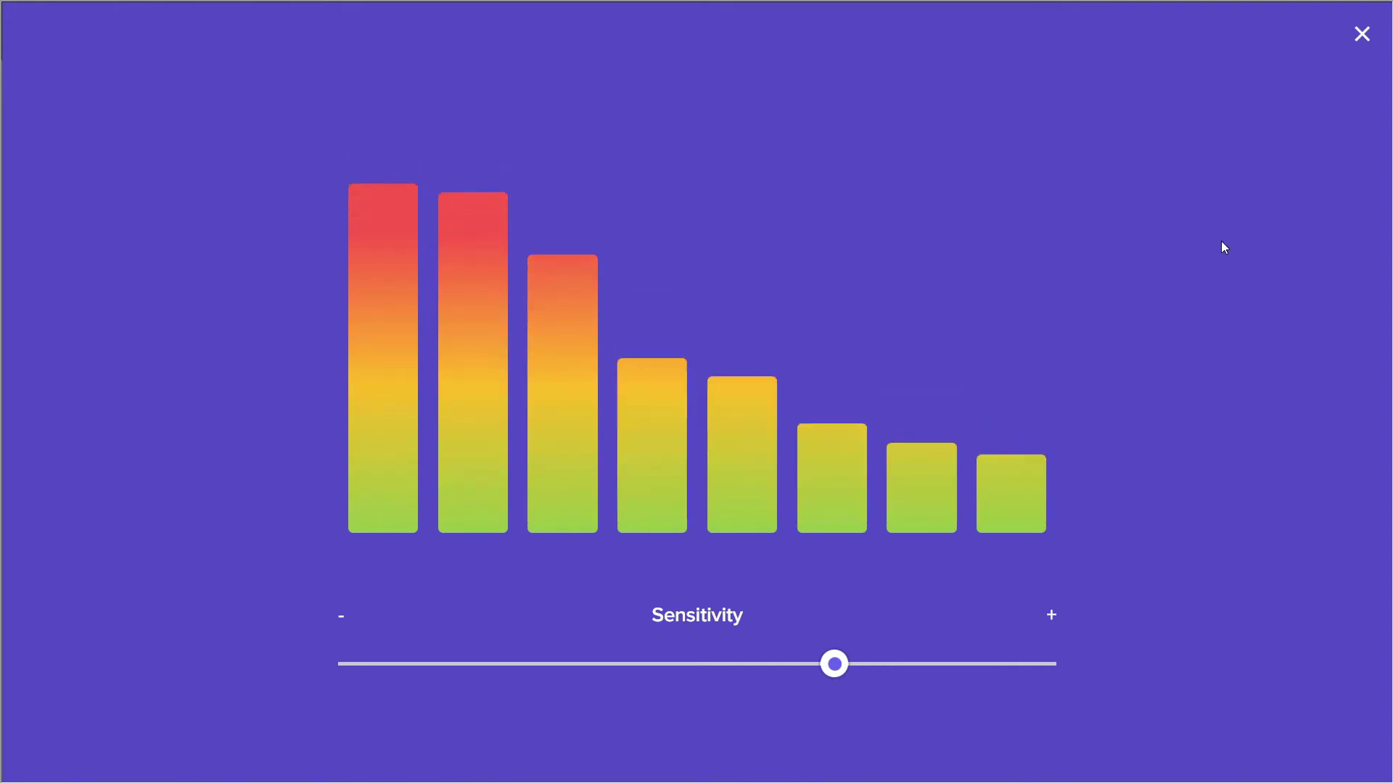
click(1360, 34)
click(281, 736)
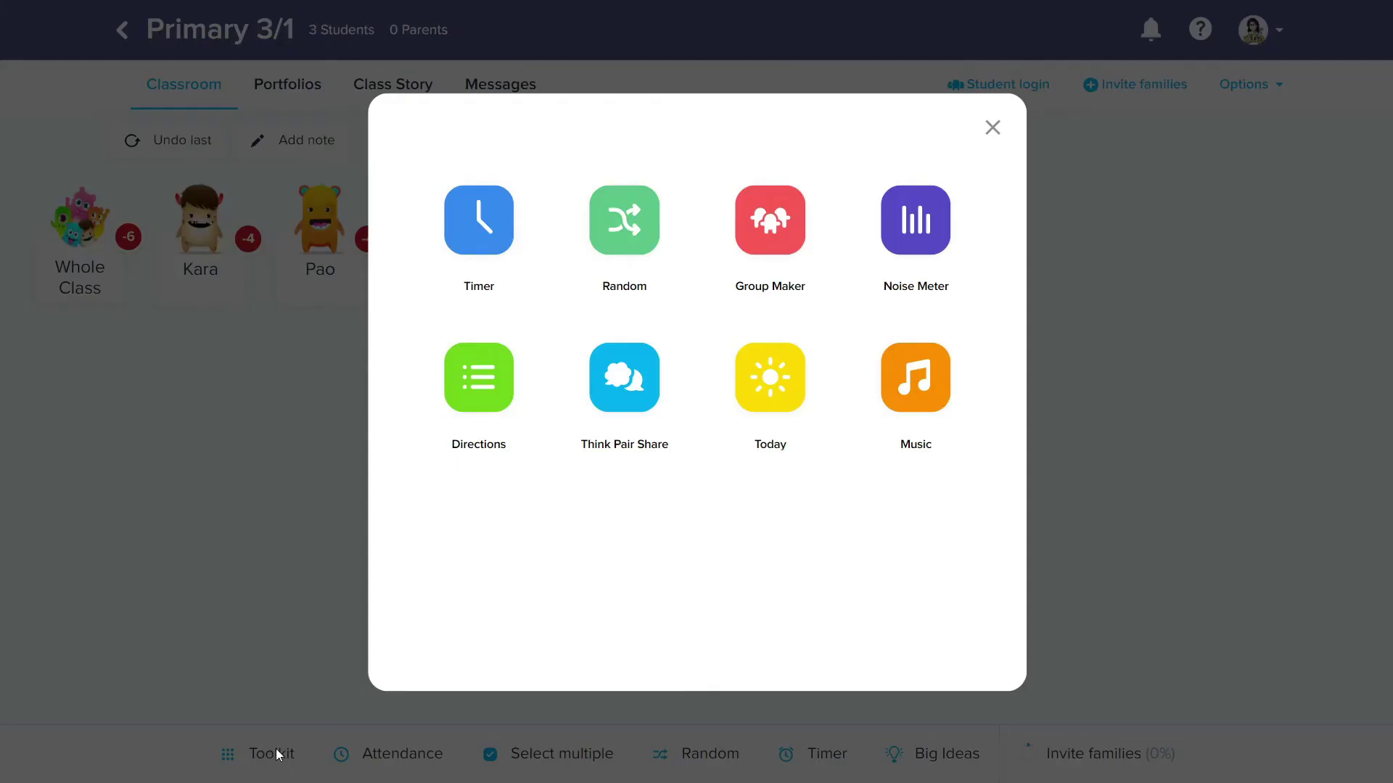
click(485, 398)
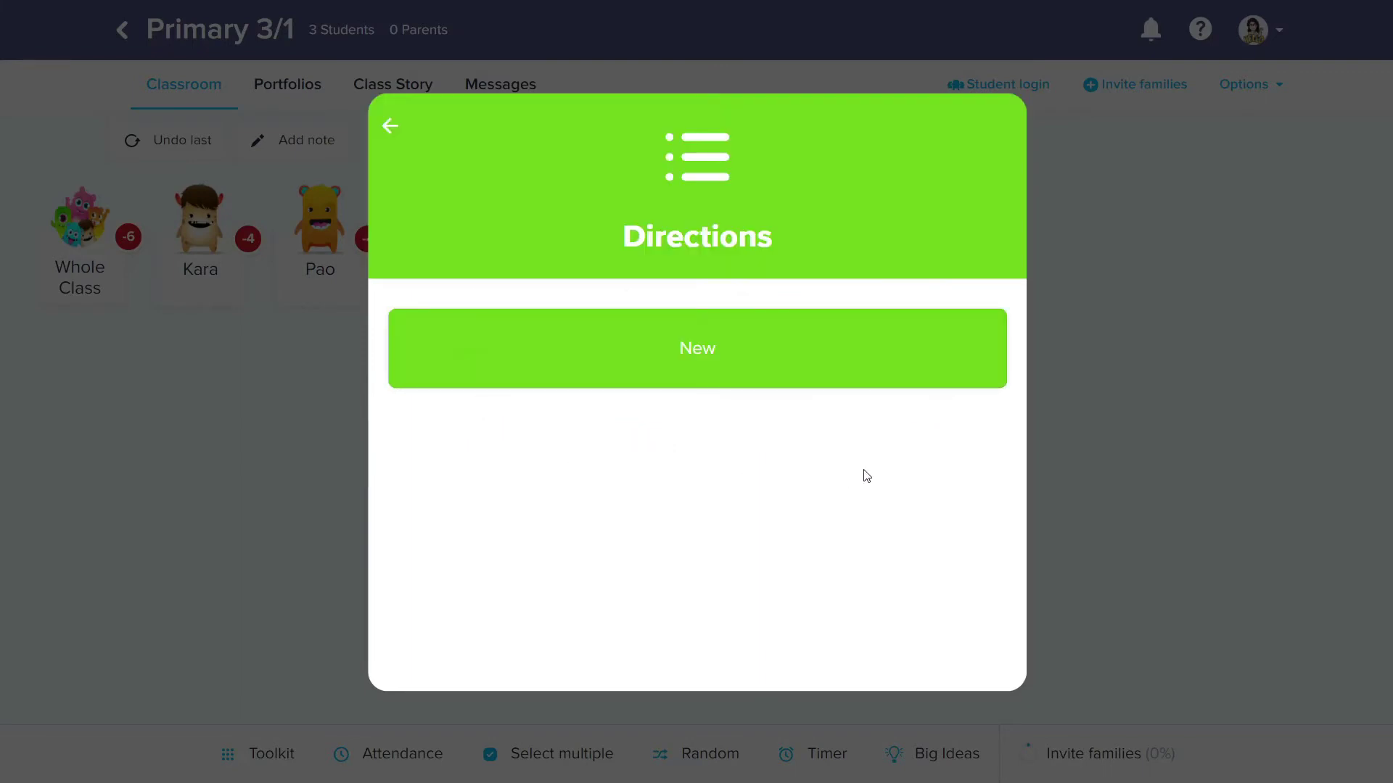
click(813, 370)
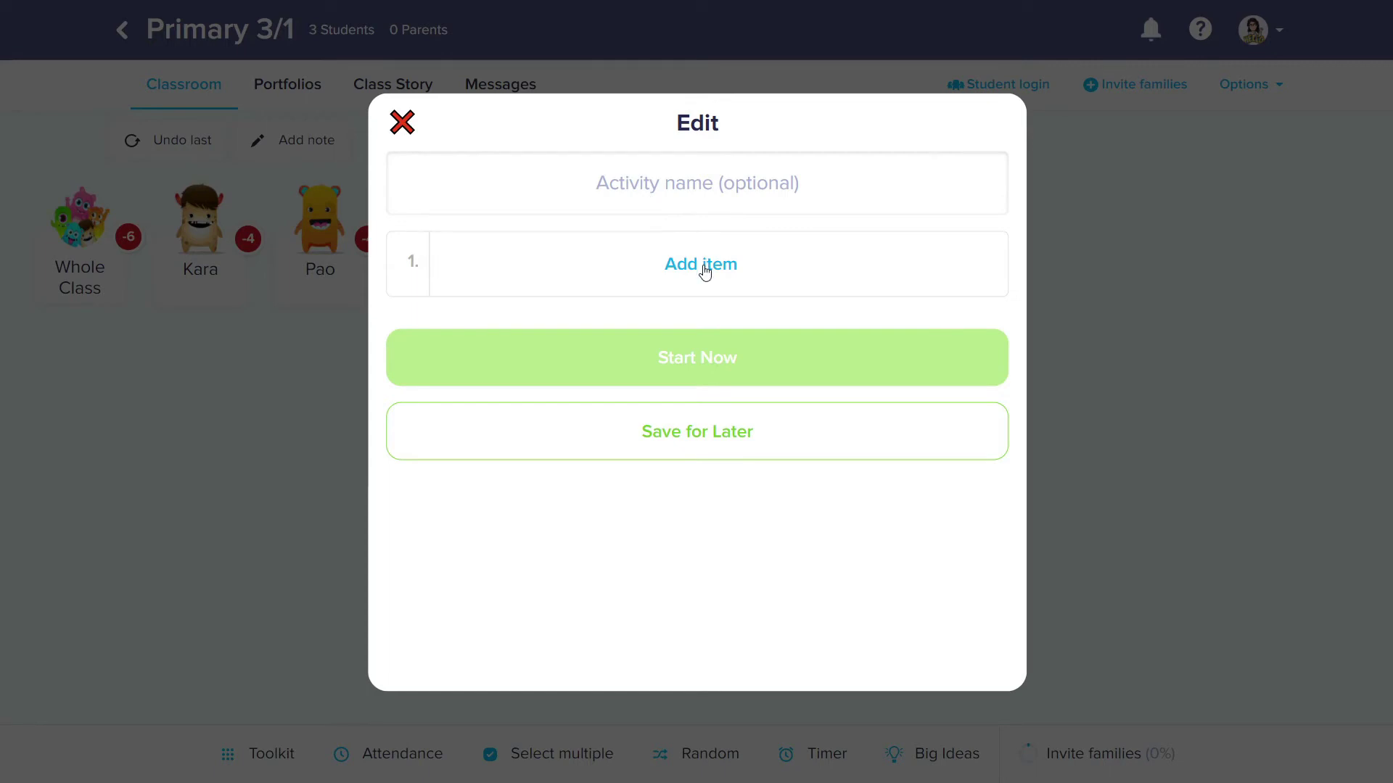
click(401, 125)
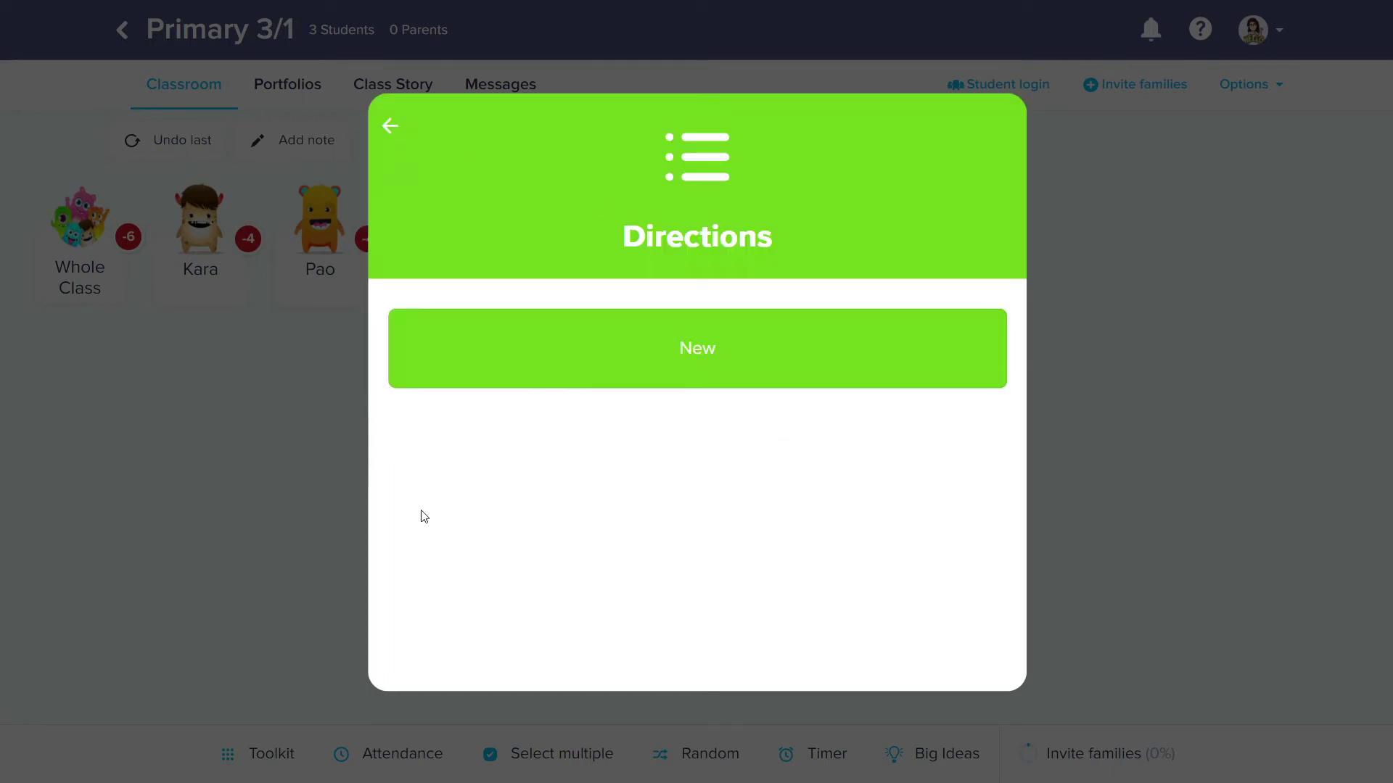
click(391, 133)
Preview the Think Pair Share and Today tools.
click(637, 404)
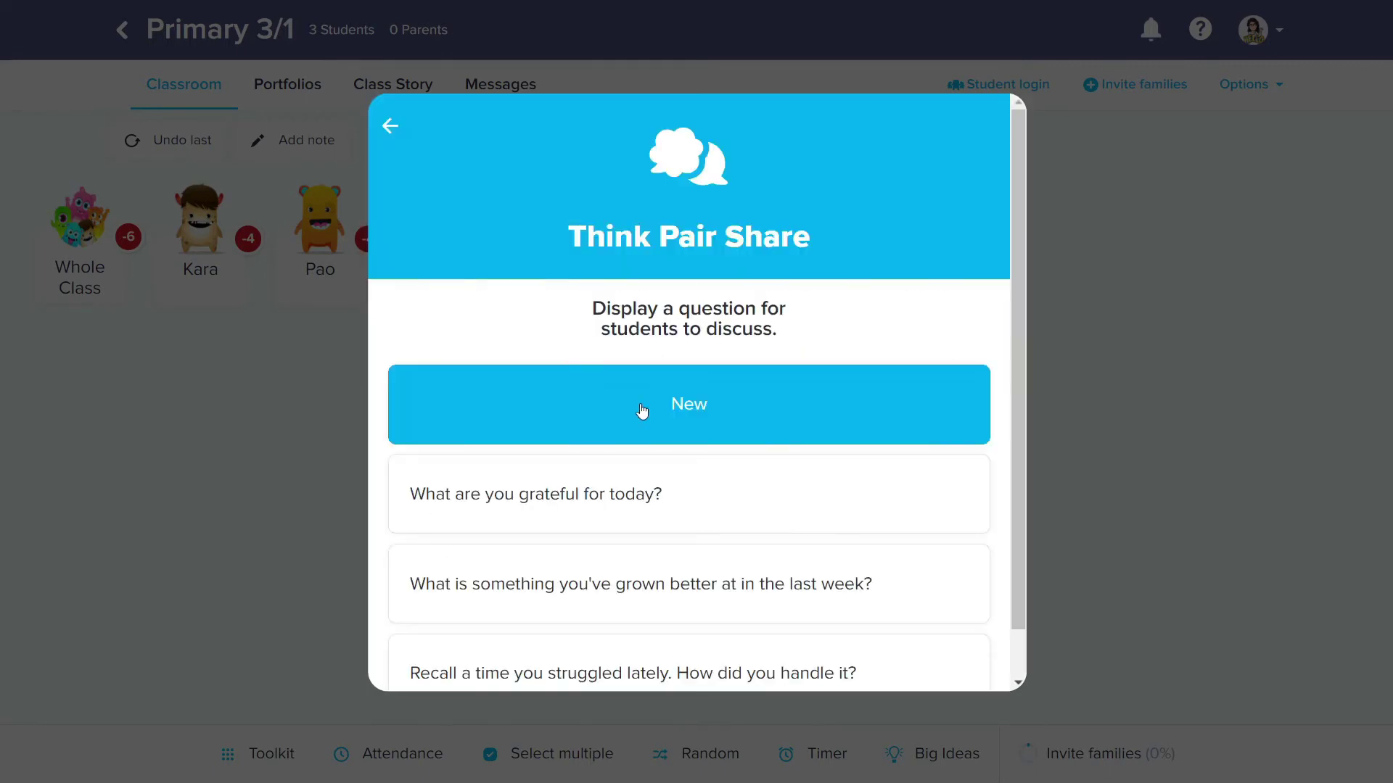
scroll(920, 356, down, 1)
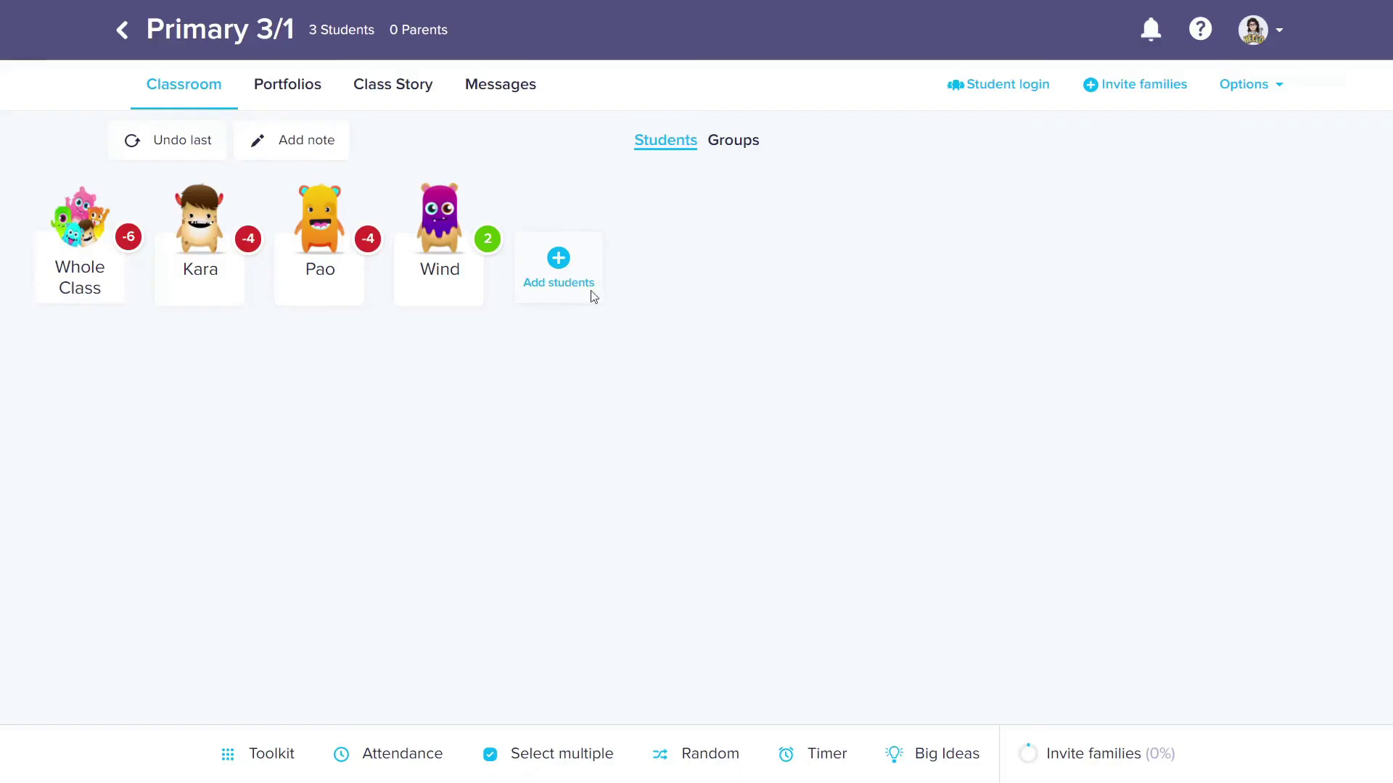
click(264, 767)
click(760, 381)
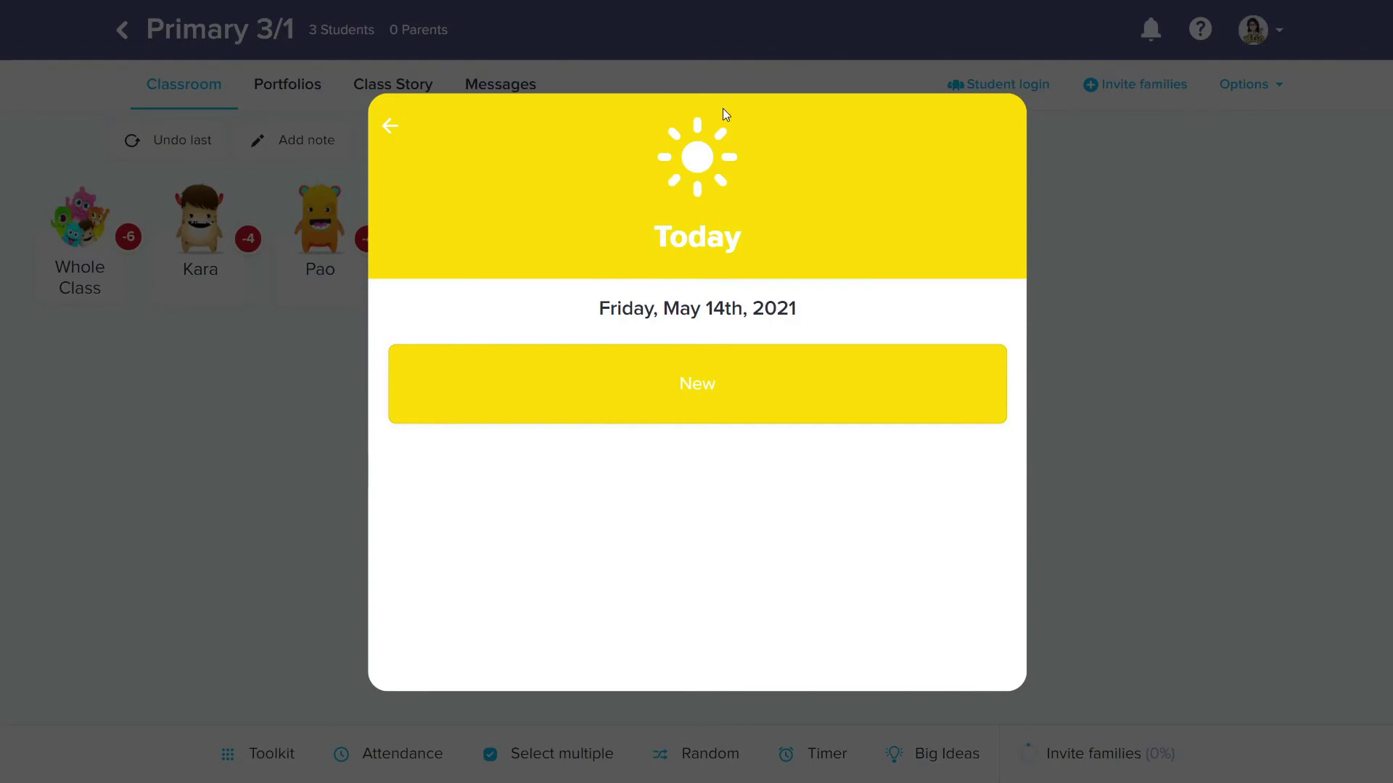
click(389, 126)
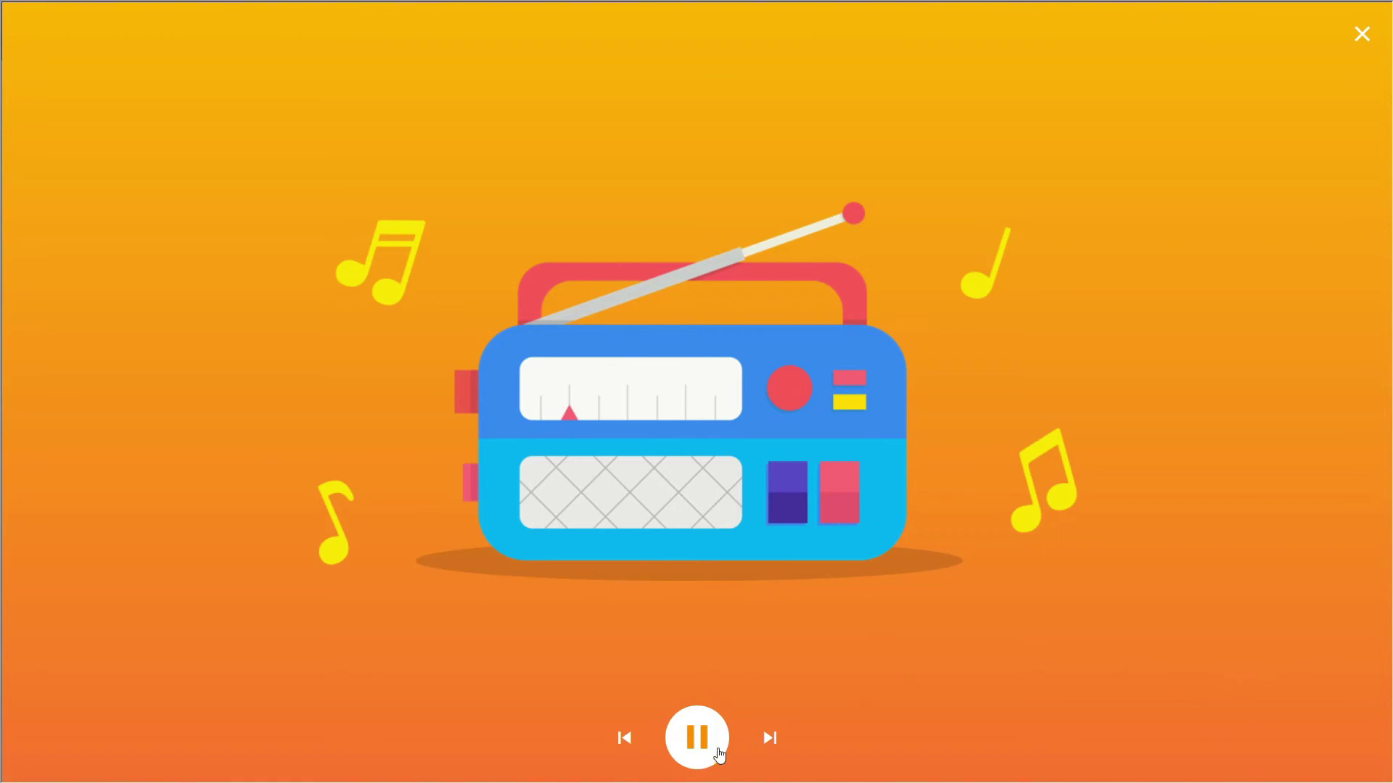
Pause and resume the Focus music channel, toggle full screen, then pause it again.
click(710, 746)
click(771, 736)
key(Escape)
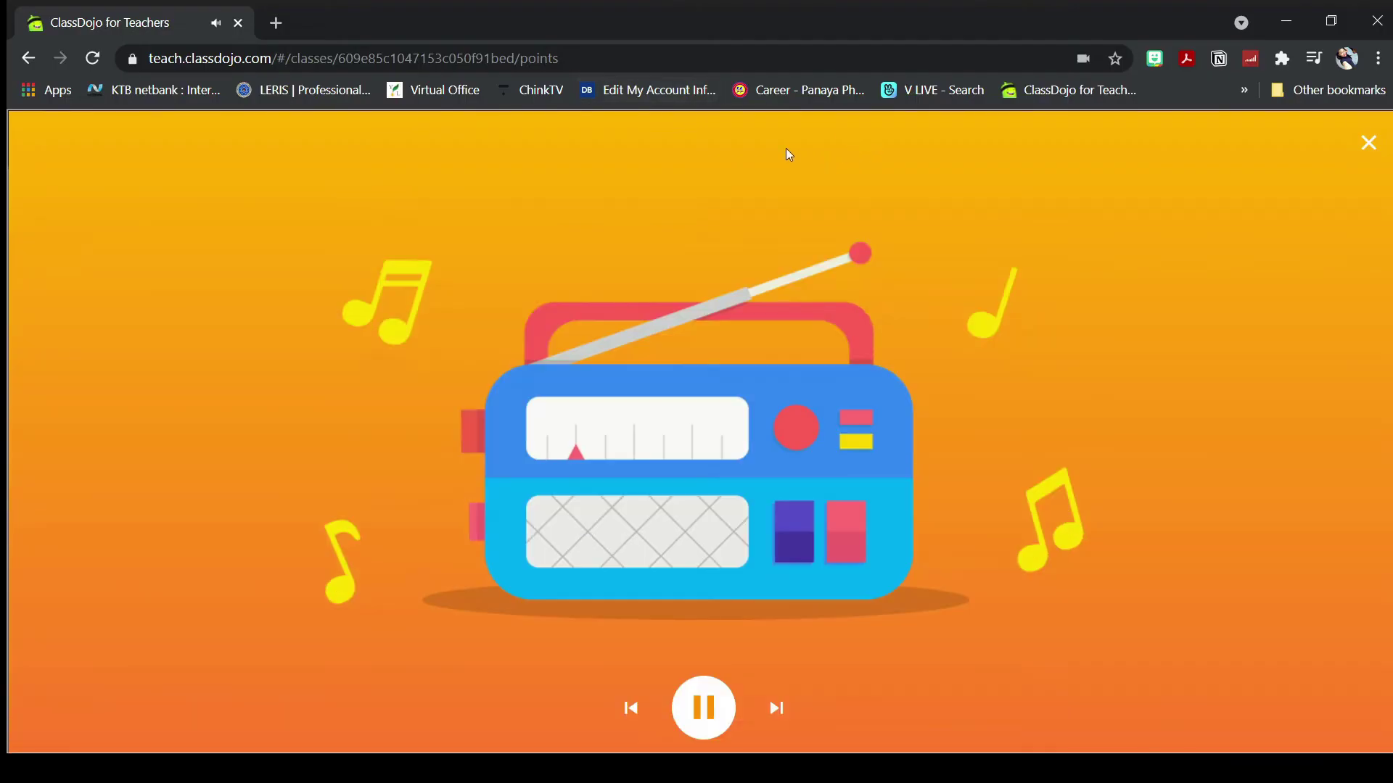
key(F11)
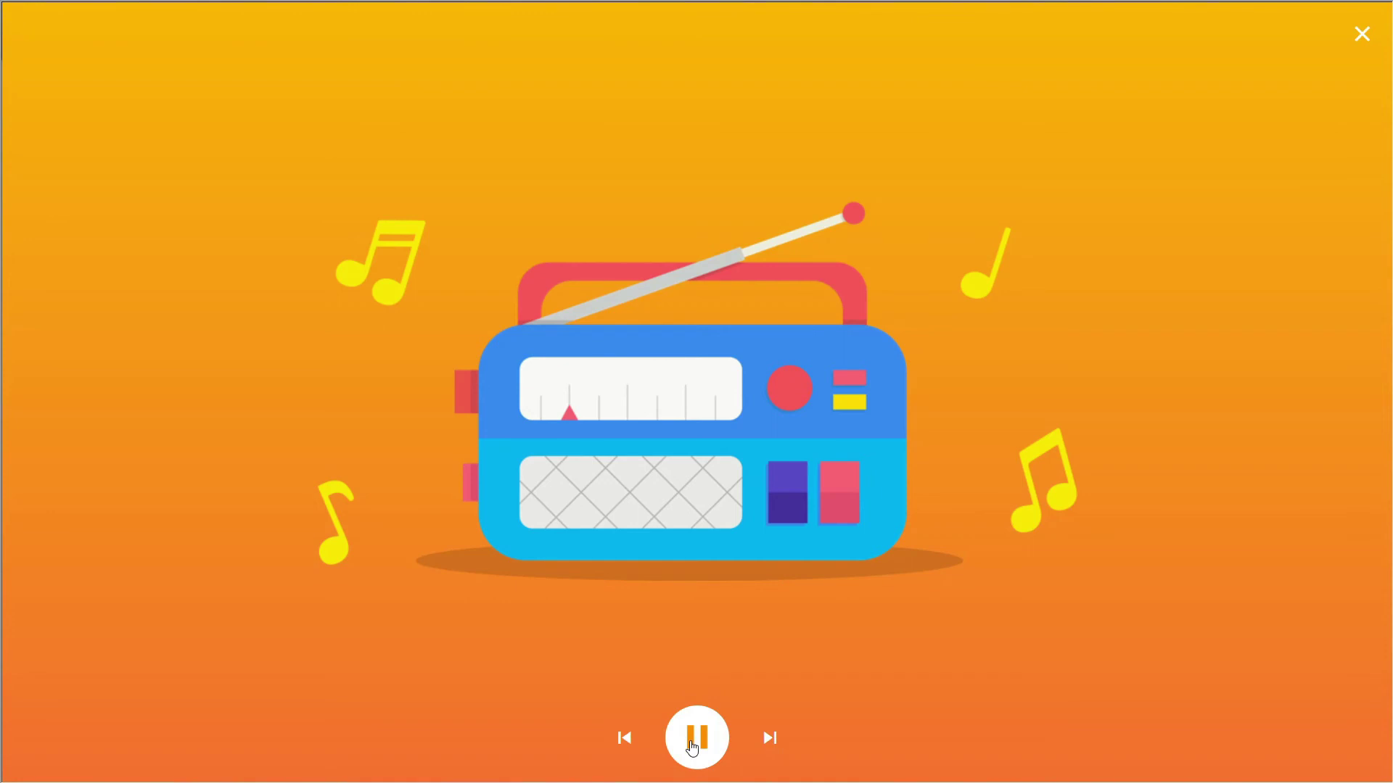
click(692, 748)
Take attendance, trying absent and tardy marks, finishing with all three students present.
click(1360, 34)
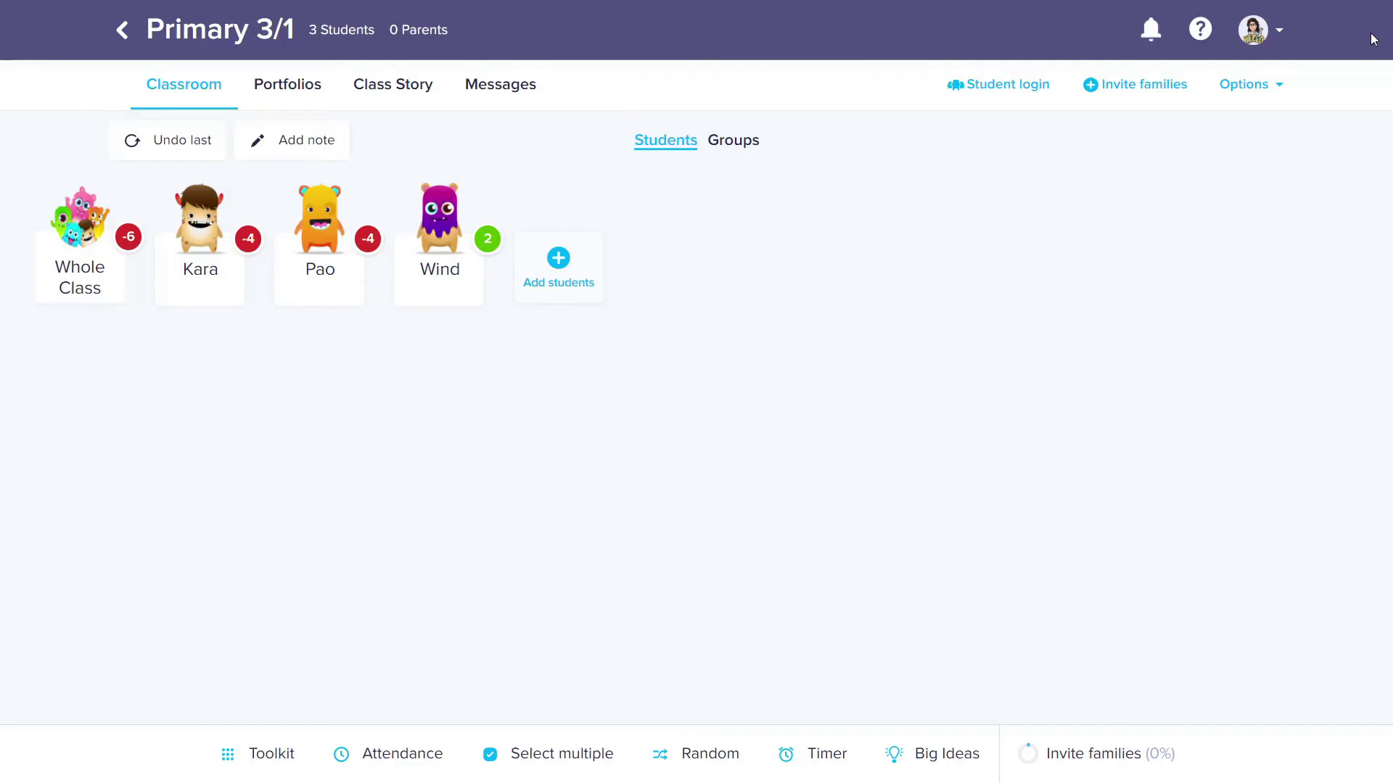
click(386, 754)
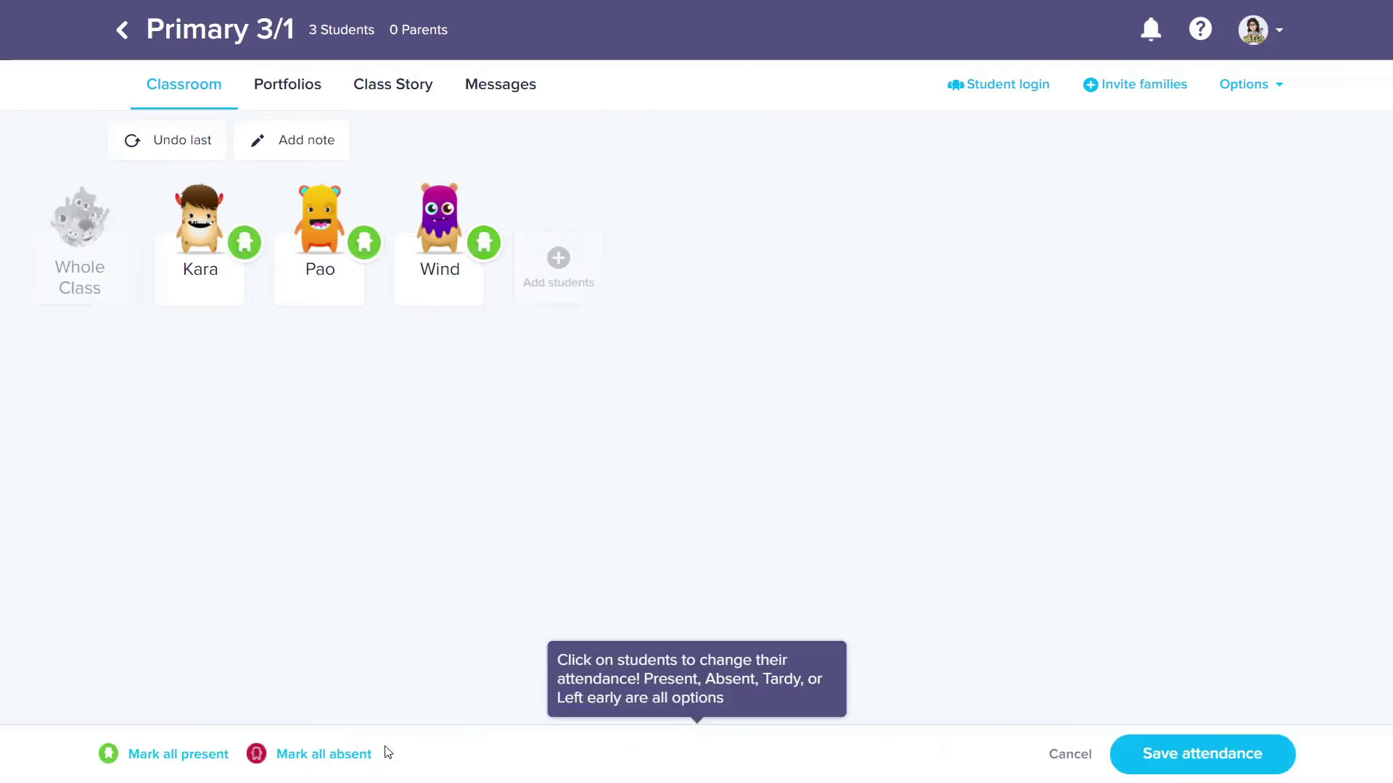
click(484, 245)
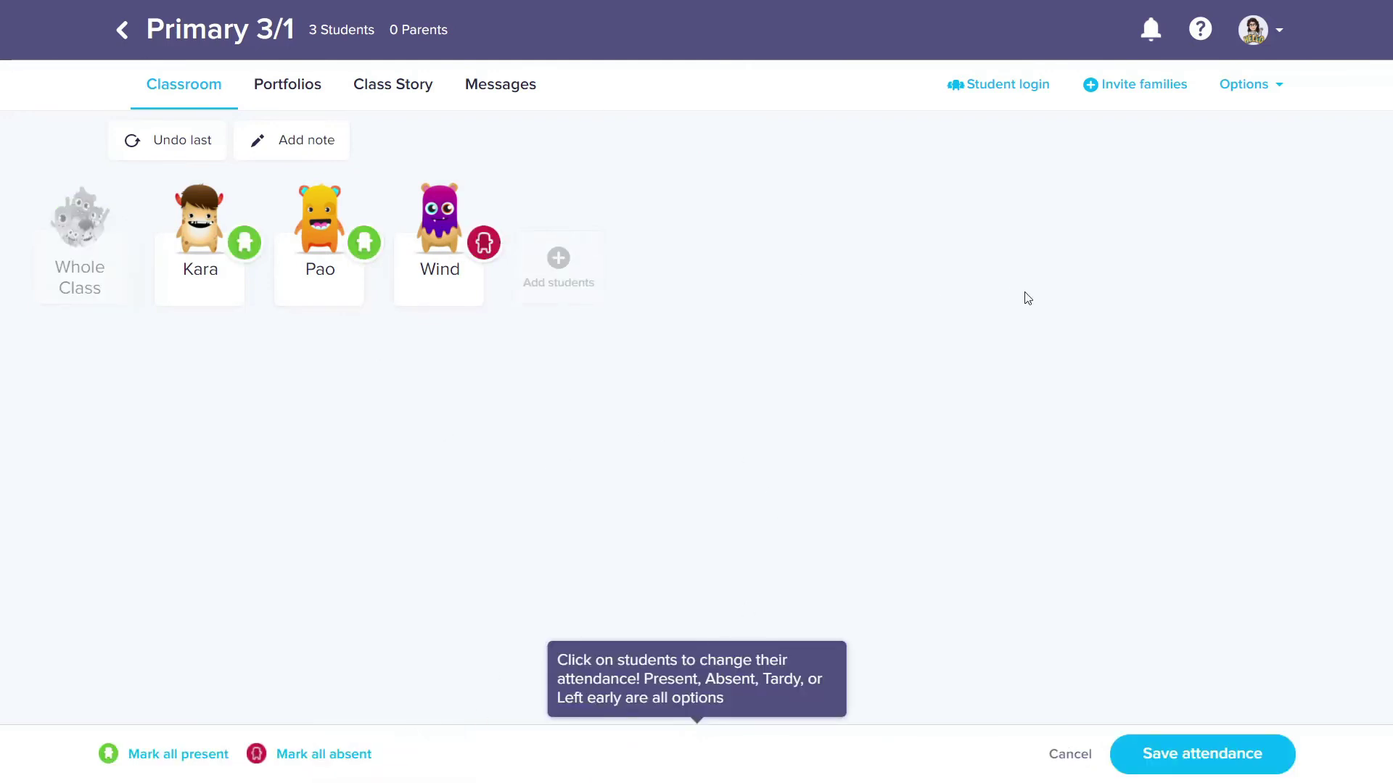
click(365, 244)
click(366, 245)
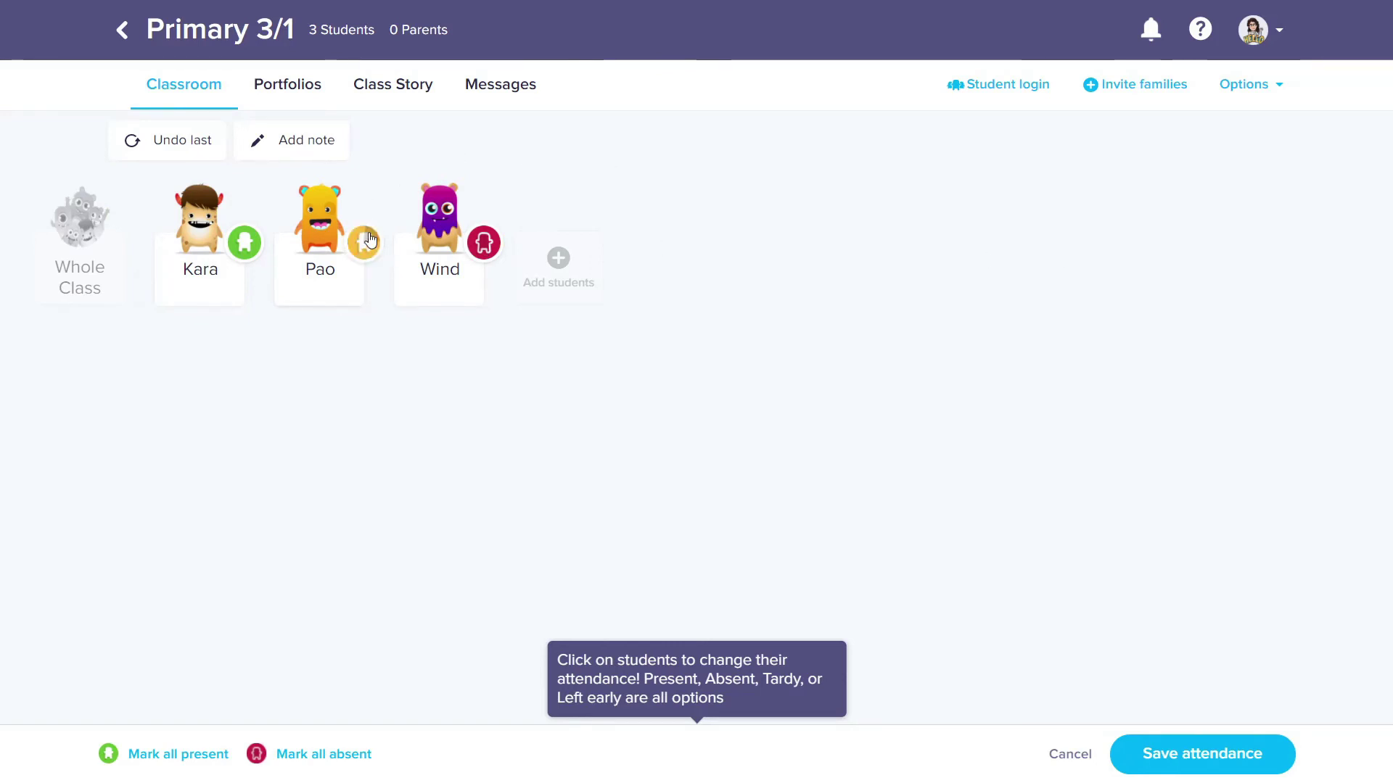
click(484, 244)
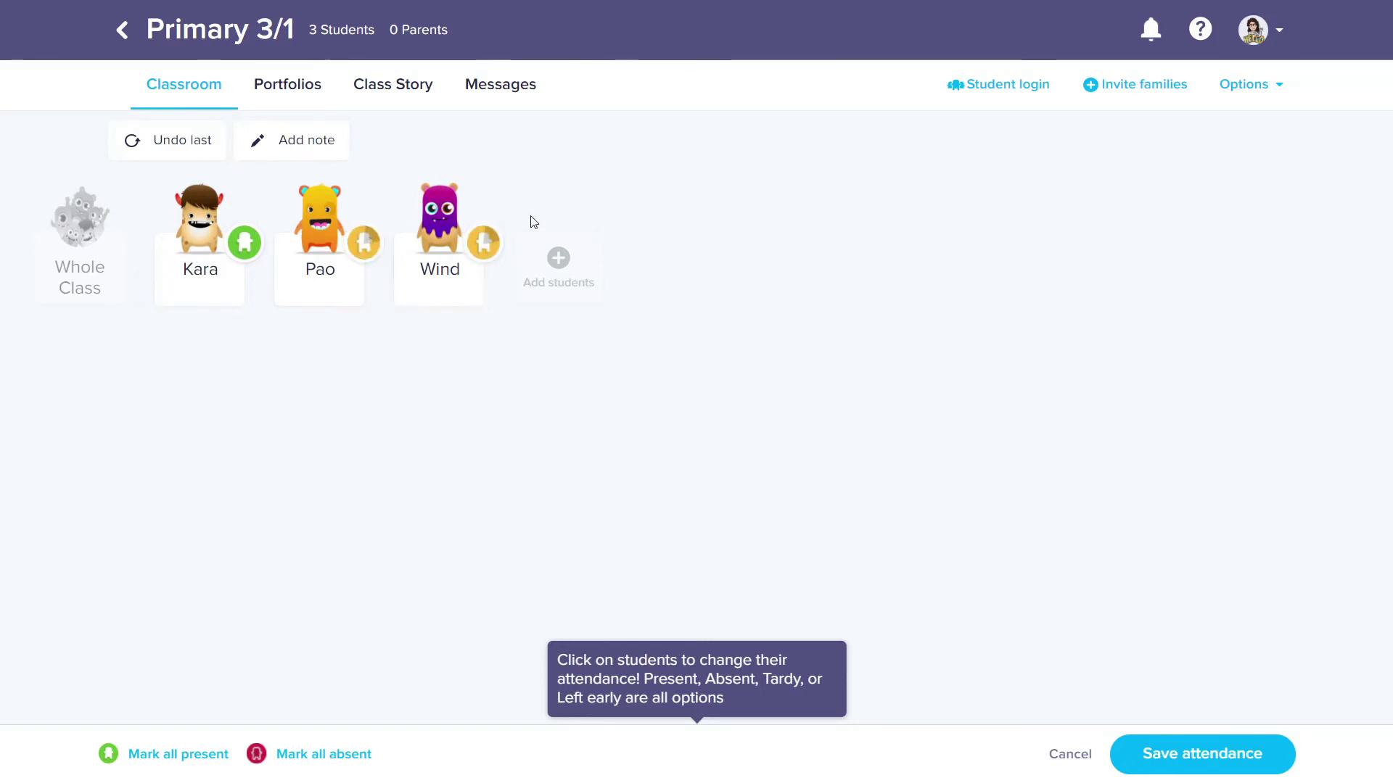
click(482, 245)
click(364, 244)
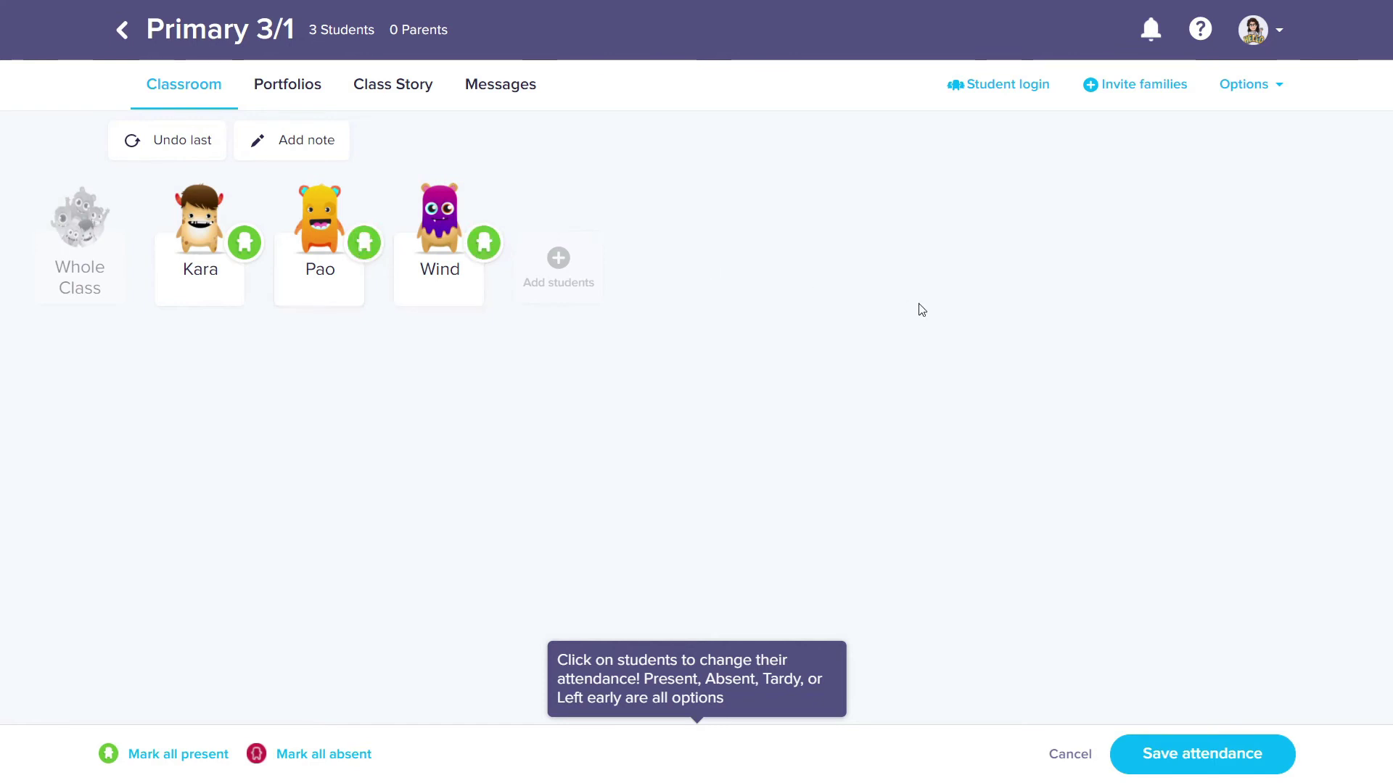
click(304, 760)
click(175, 758)
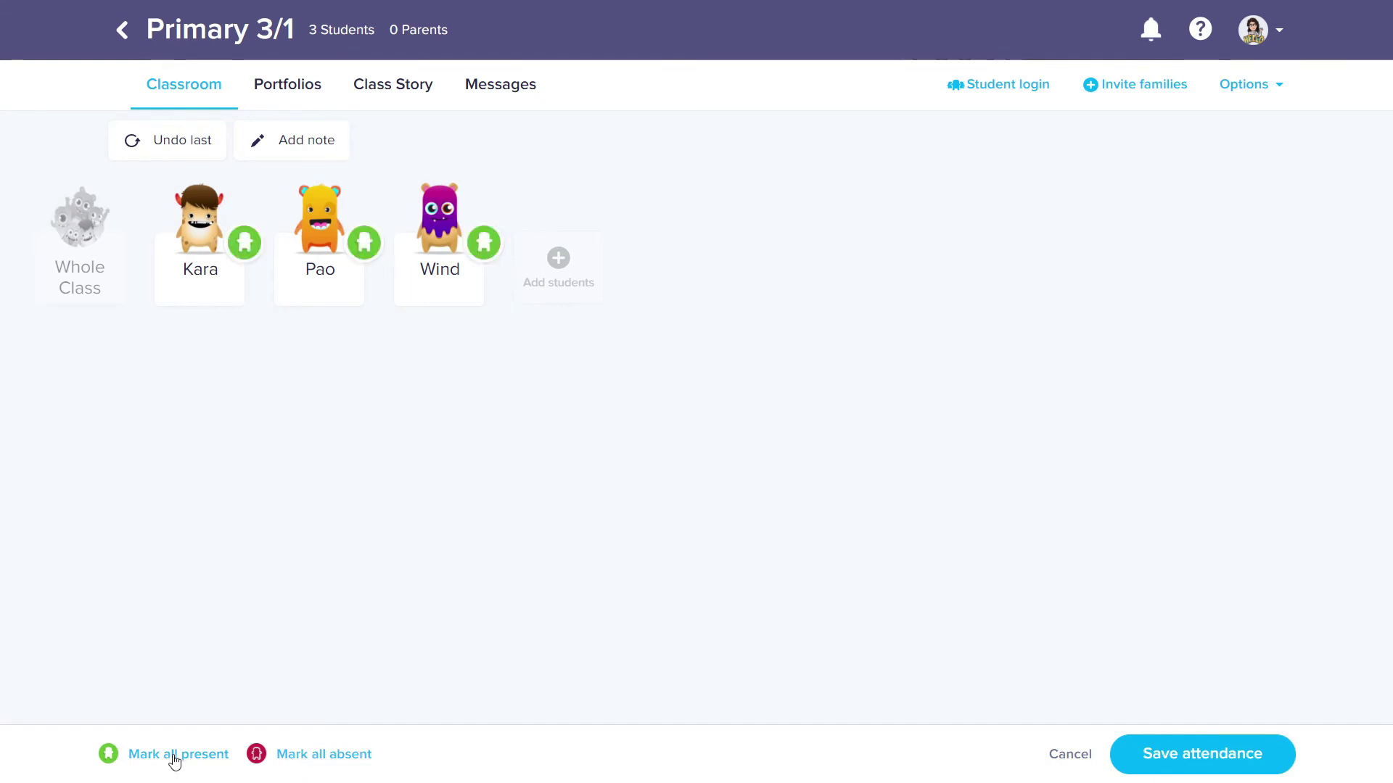
click(1149, 754)
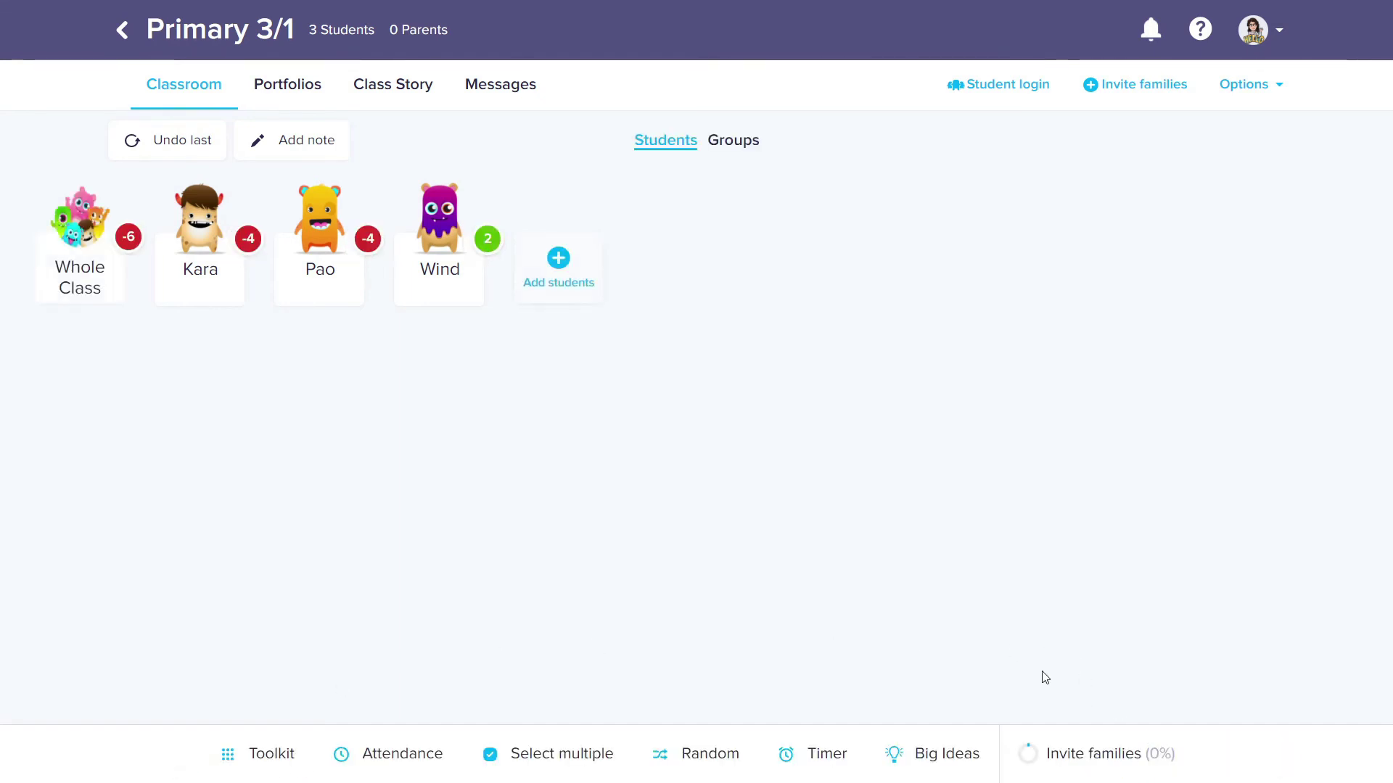
Select Kara, Pao and Wind together for feedback, closing without awarding points.
click(553, 755)
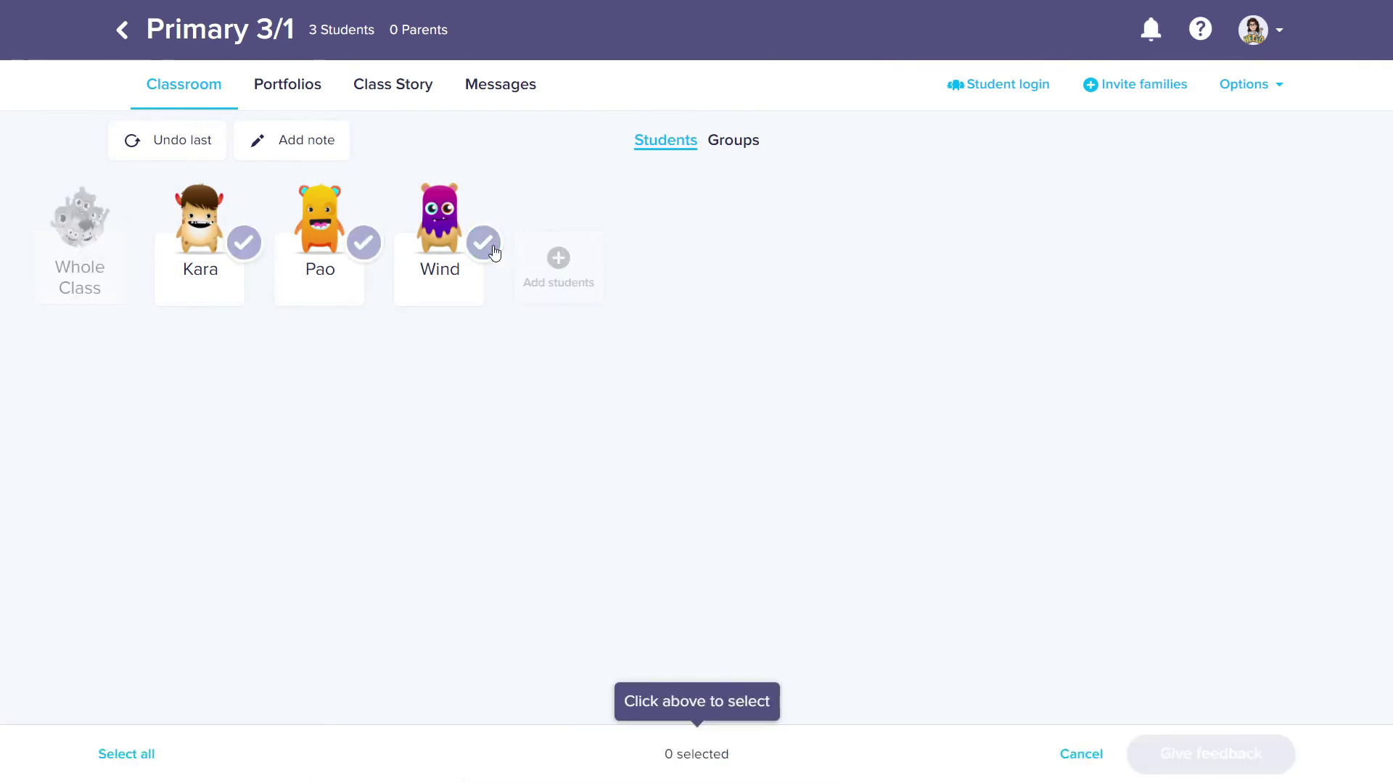
click(243, 247)
click(356, 256)
click(483, 243)
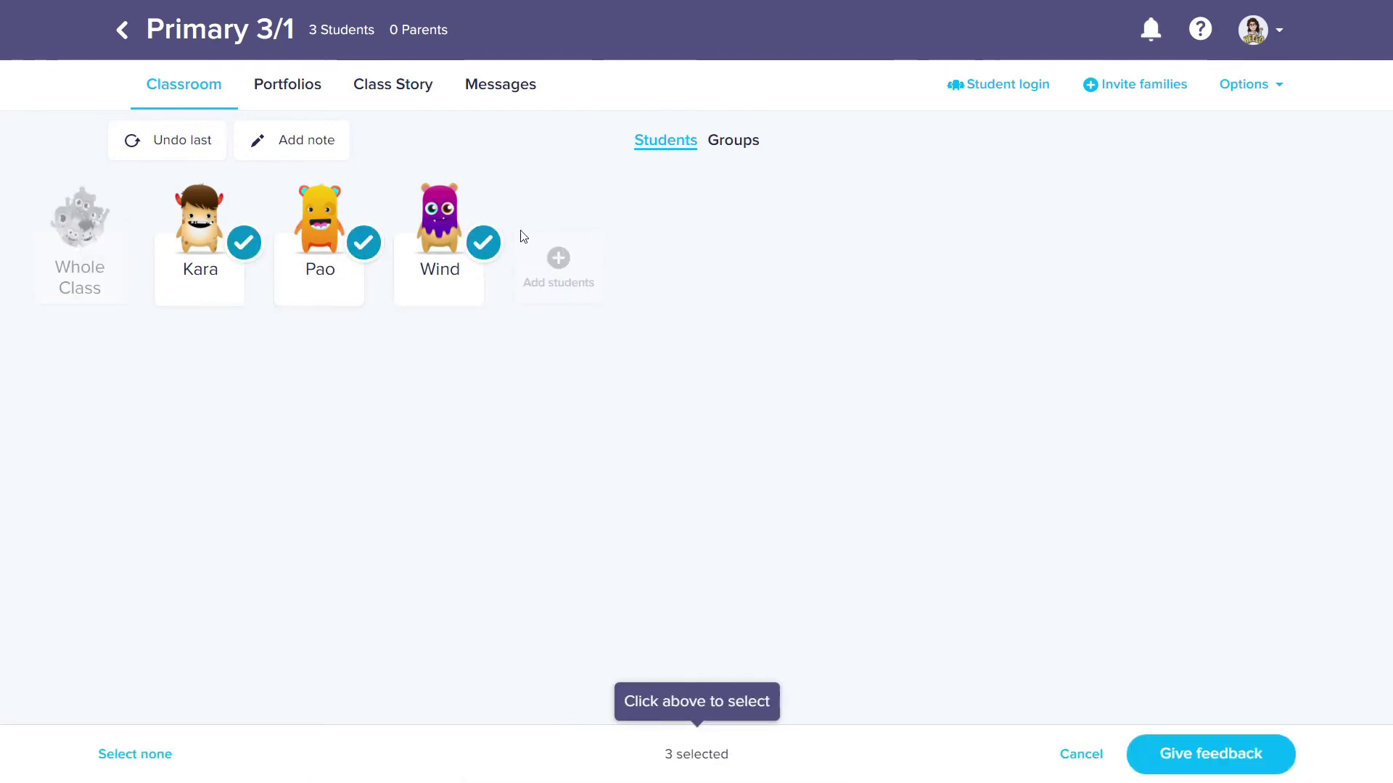
click(1205, 762)
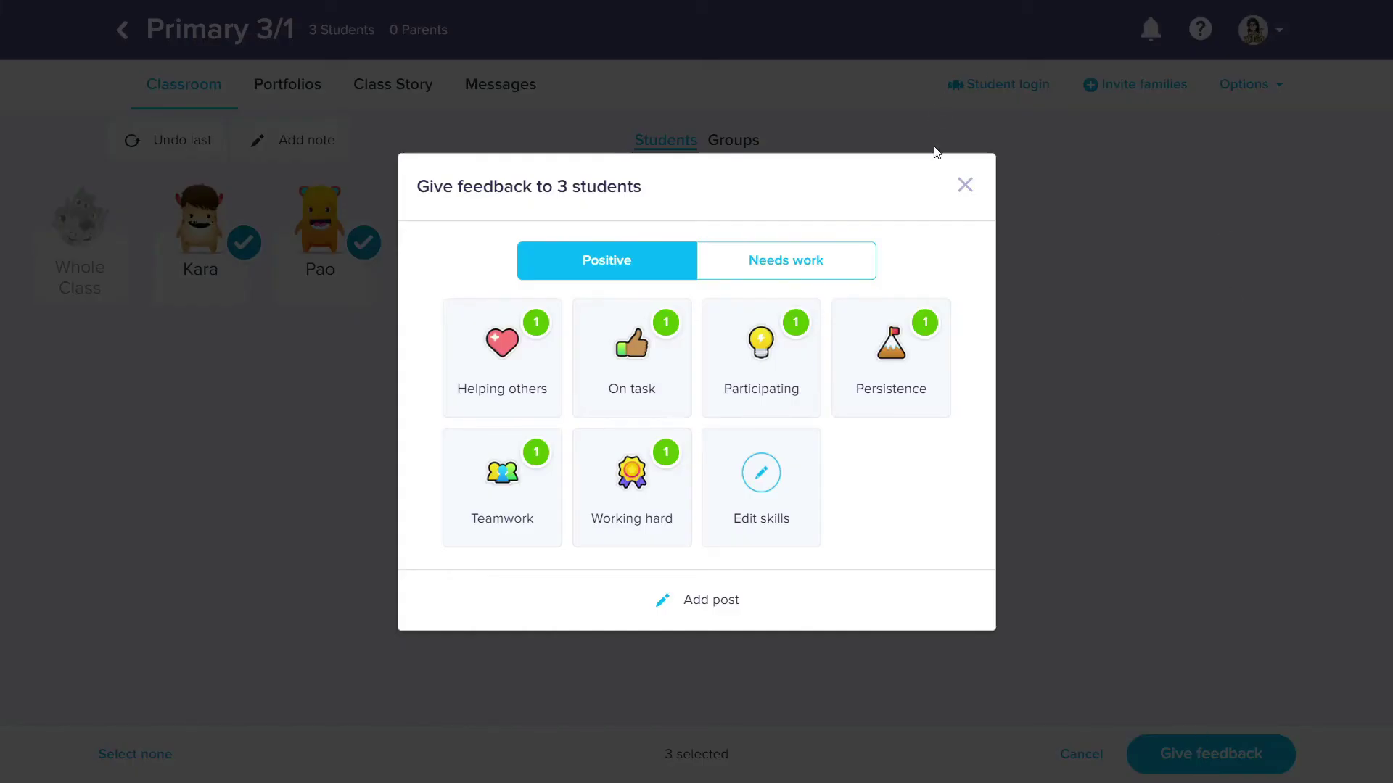
click(965, 185)
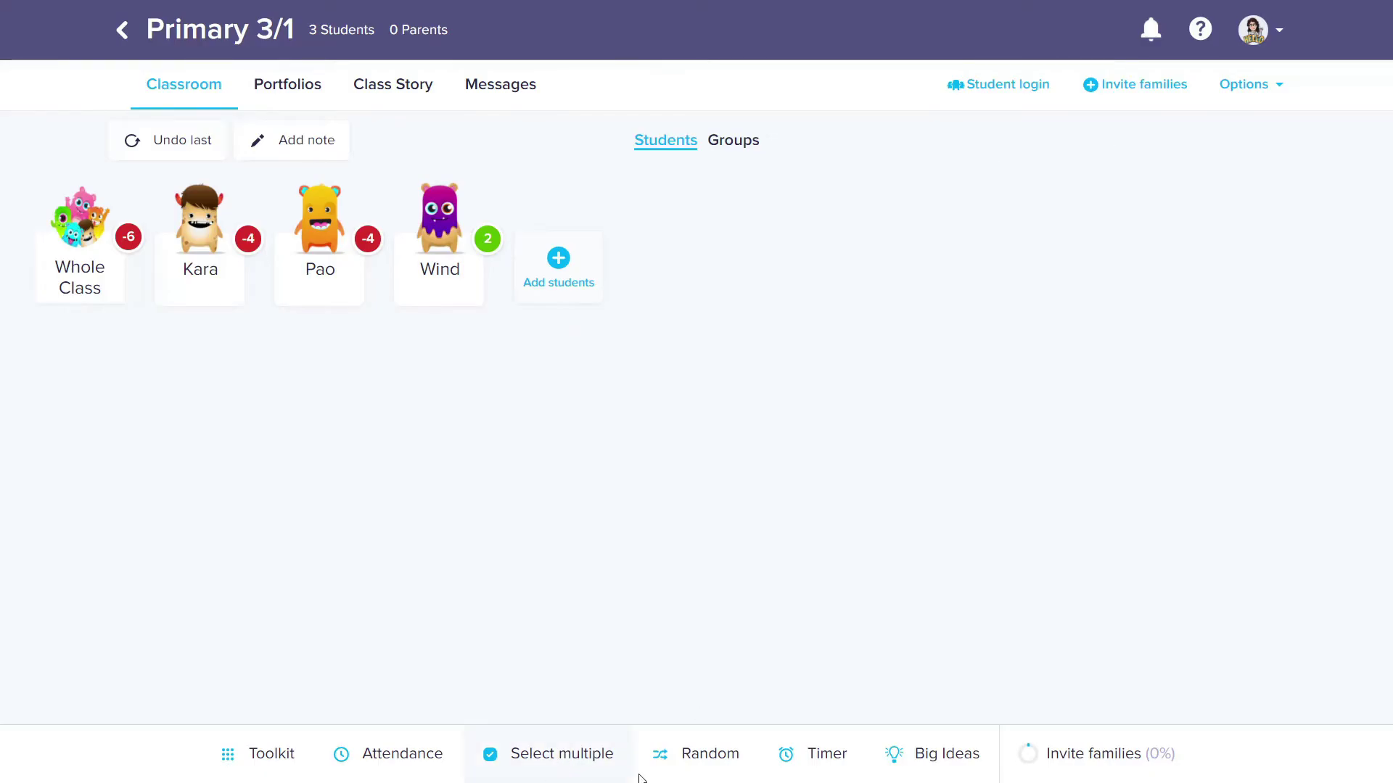
Run and reset the one-minute countdown, then start, pause and reset the stopwatch to 0:00.
click(824, 761)
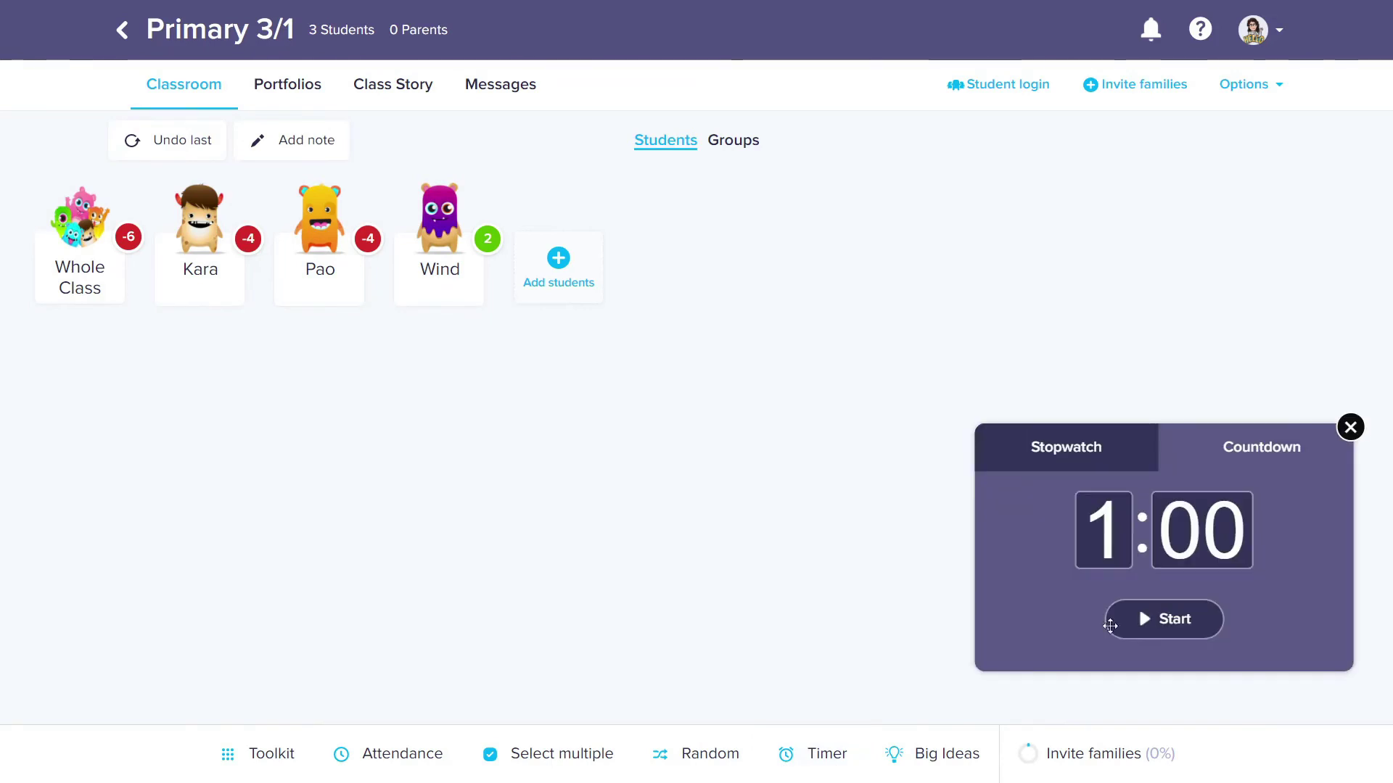
click(1202, 633)
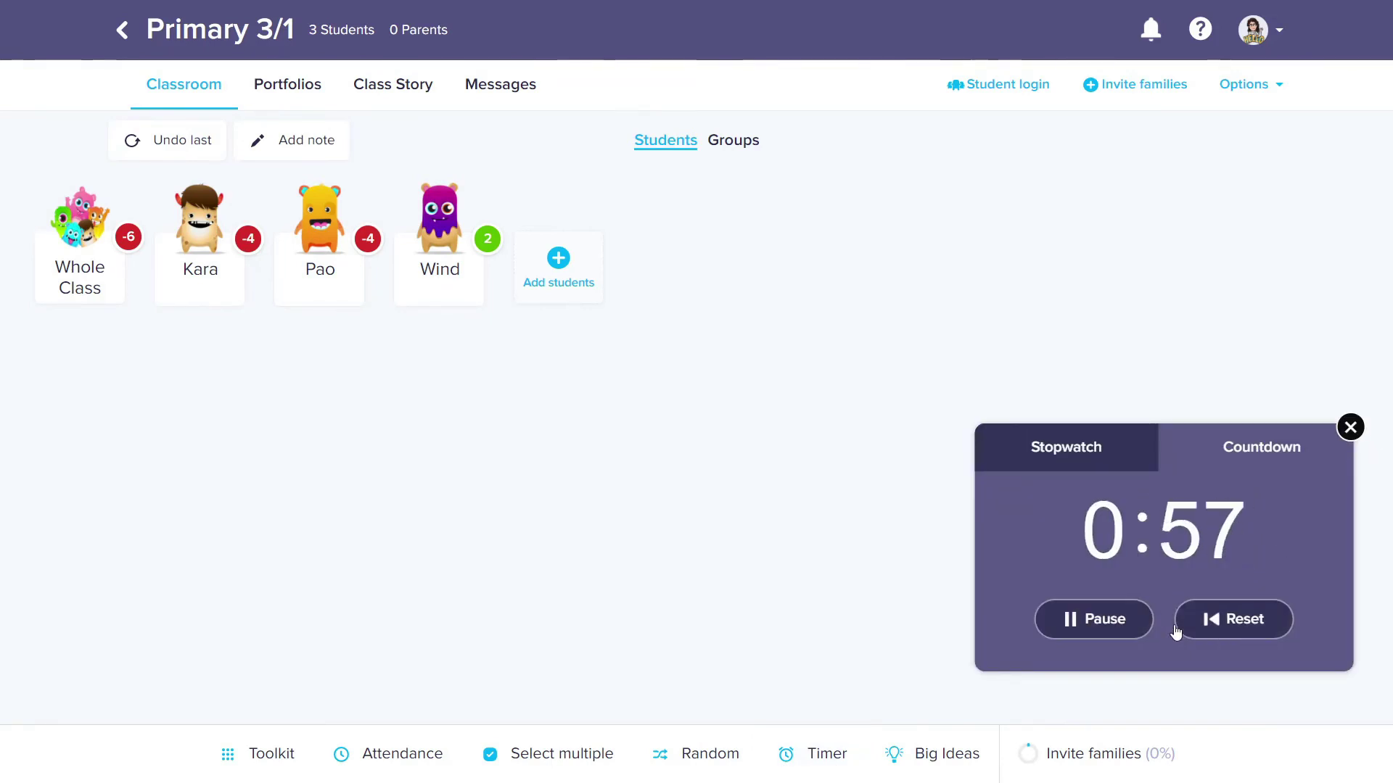
click(1210, 618)
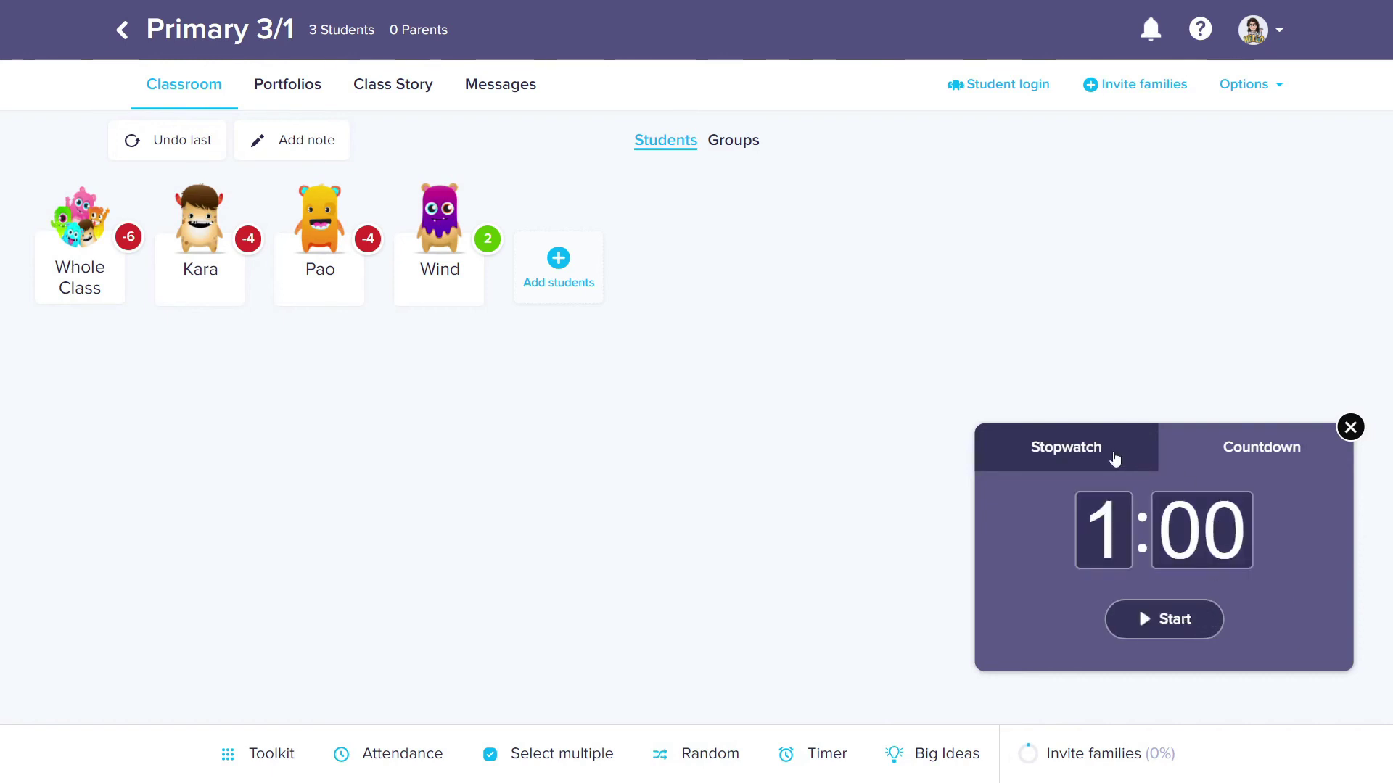
click(1115, 458)
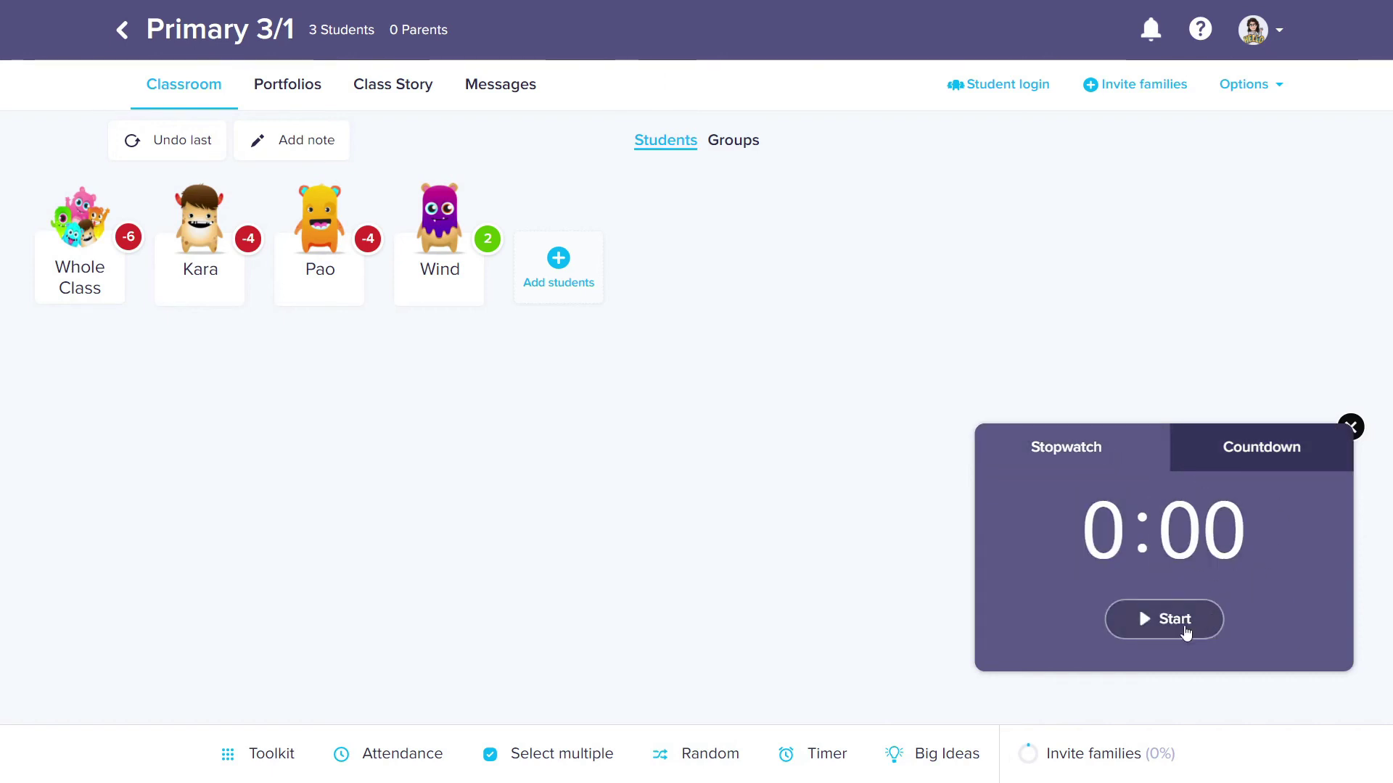
click(1183, 633)
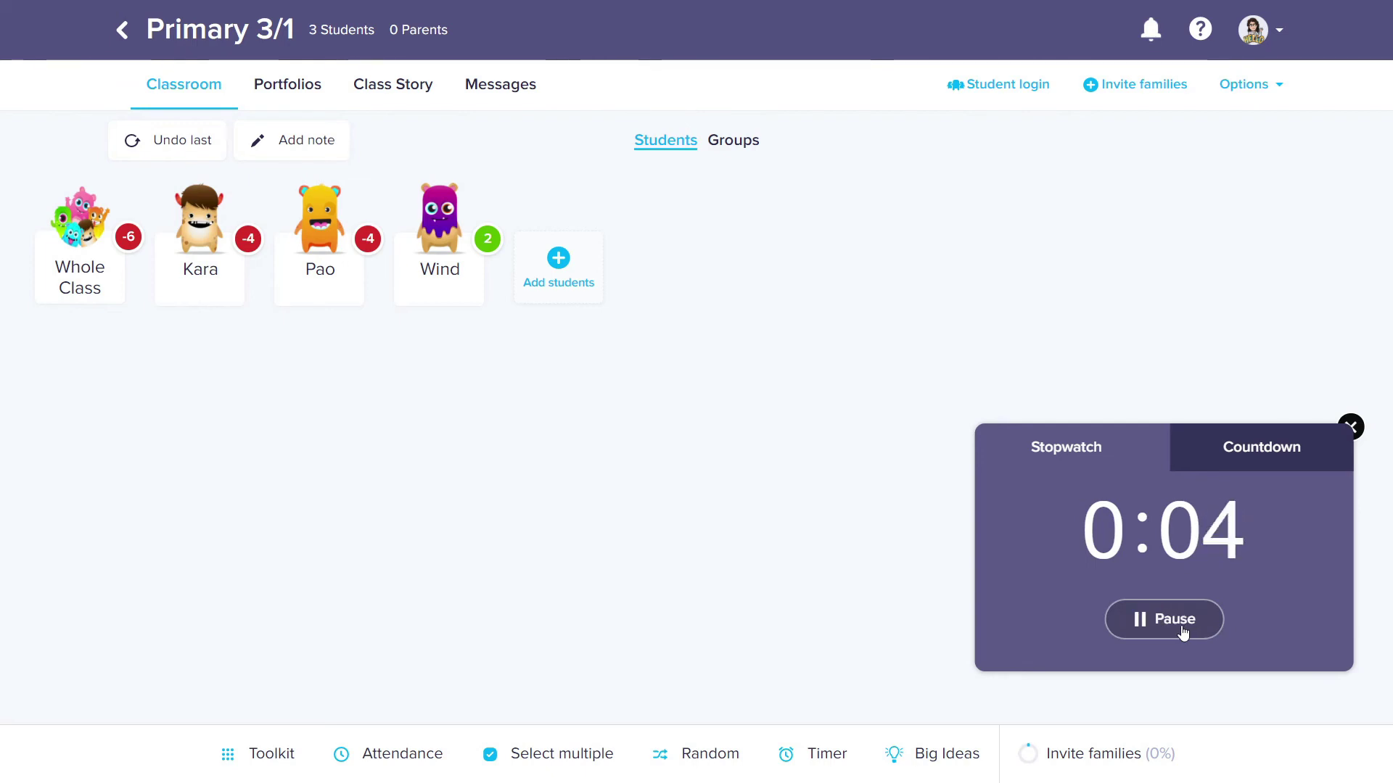
click(1182, 633)
click(1226, 625)
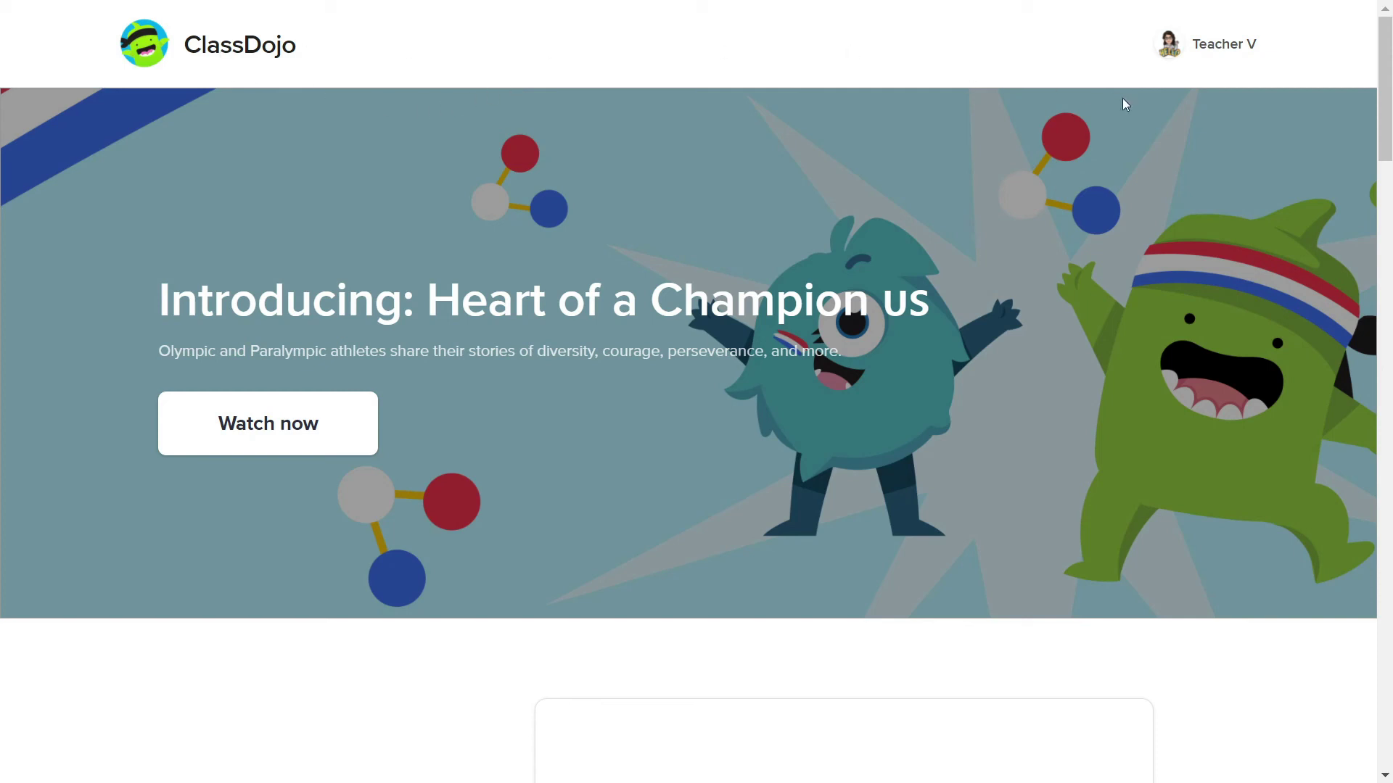
Open the Heart of a Champion lesson series and scroll through its lesson cards.
click(344, 440)
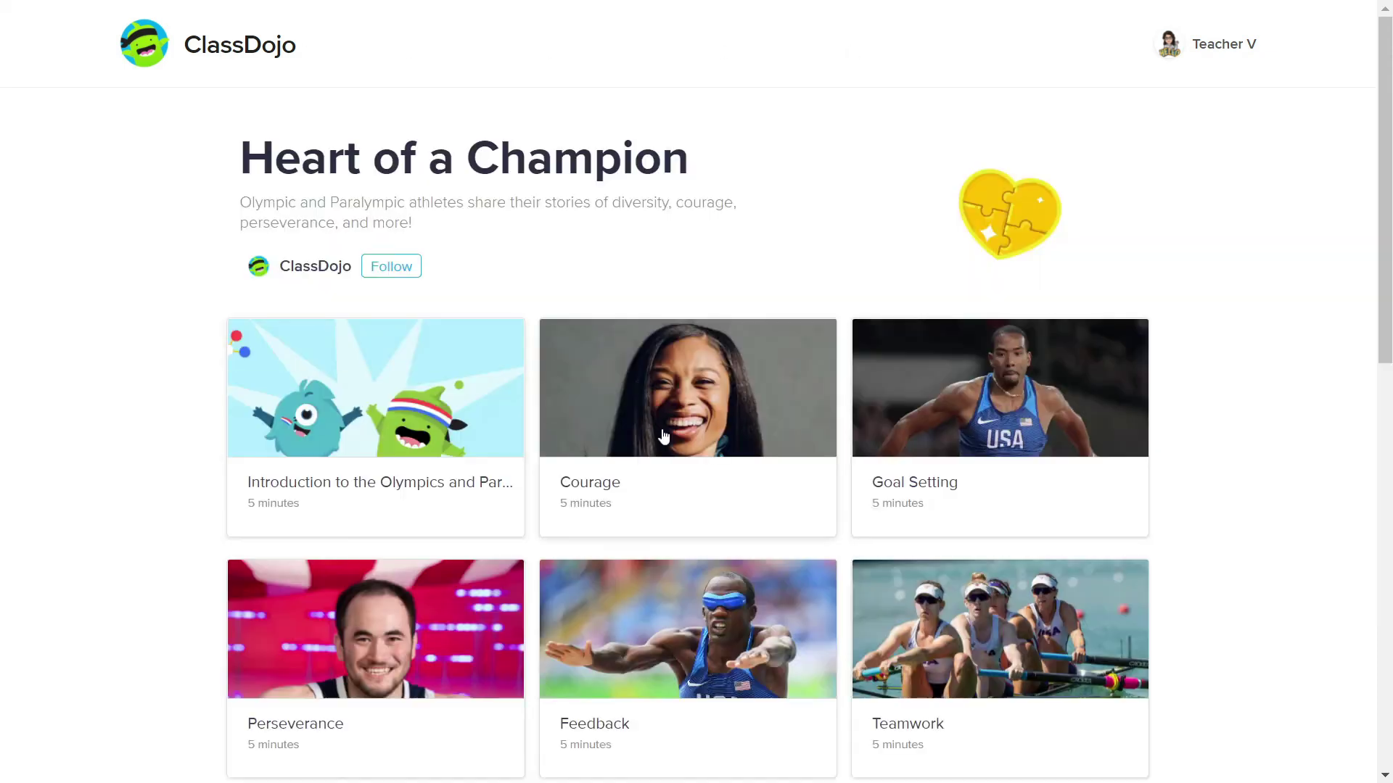
scroll(839, 308, down, 3)
scroll(1088, 584, down, 1)
scroll(575, 580, down, 4)
scroll(575, 580, down, 2)
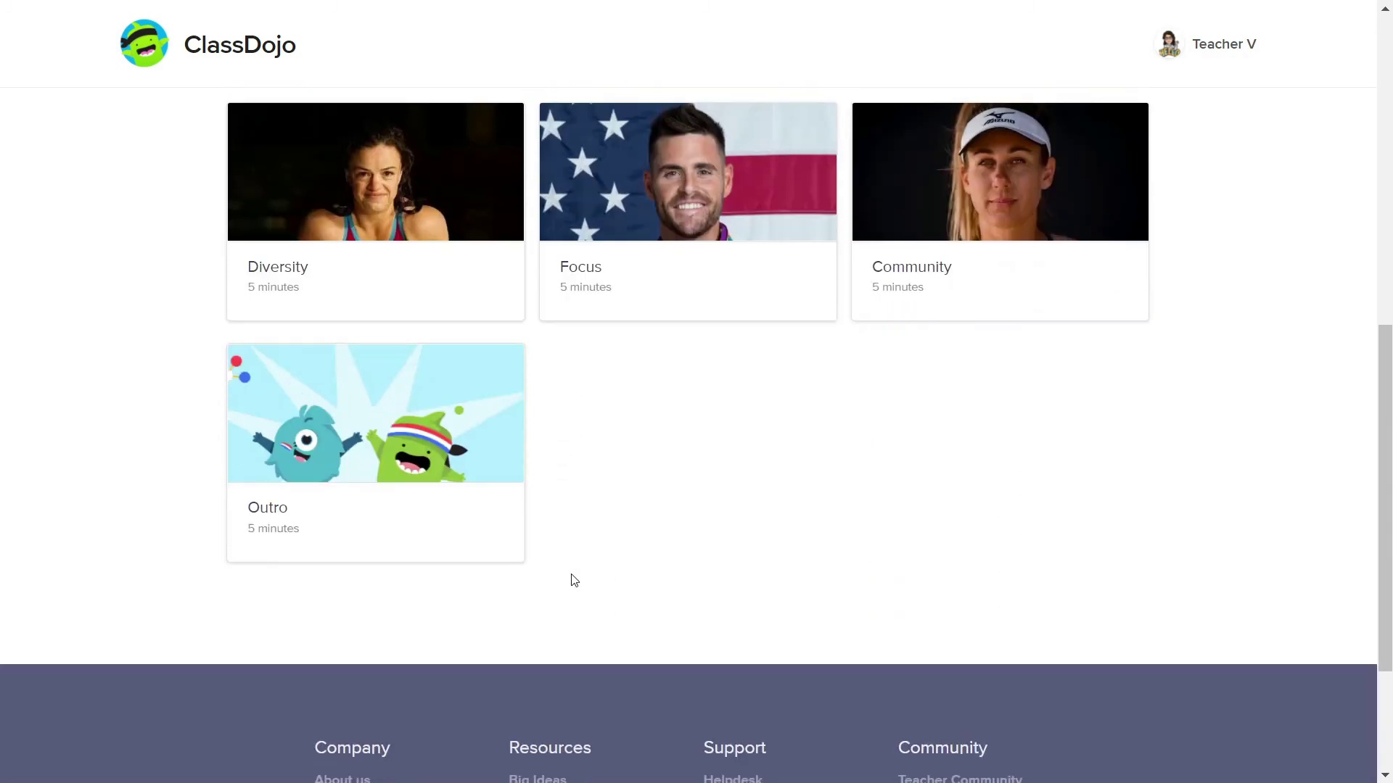
scroll(575, 580, down, 3)
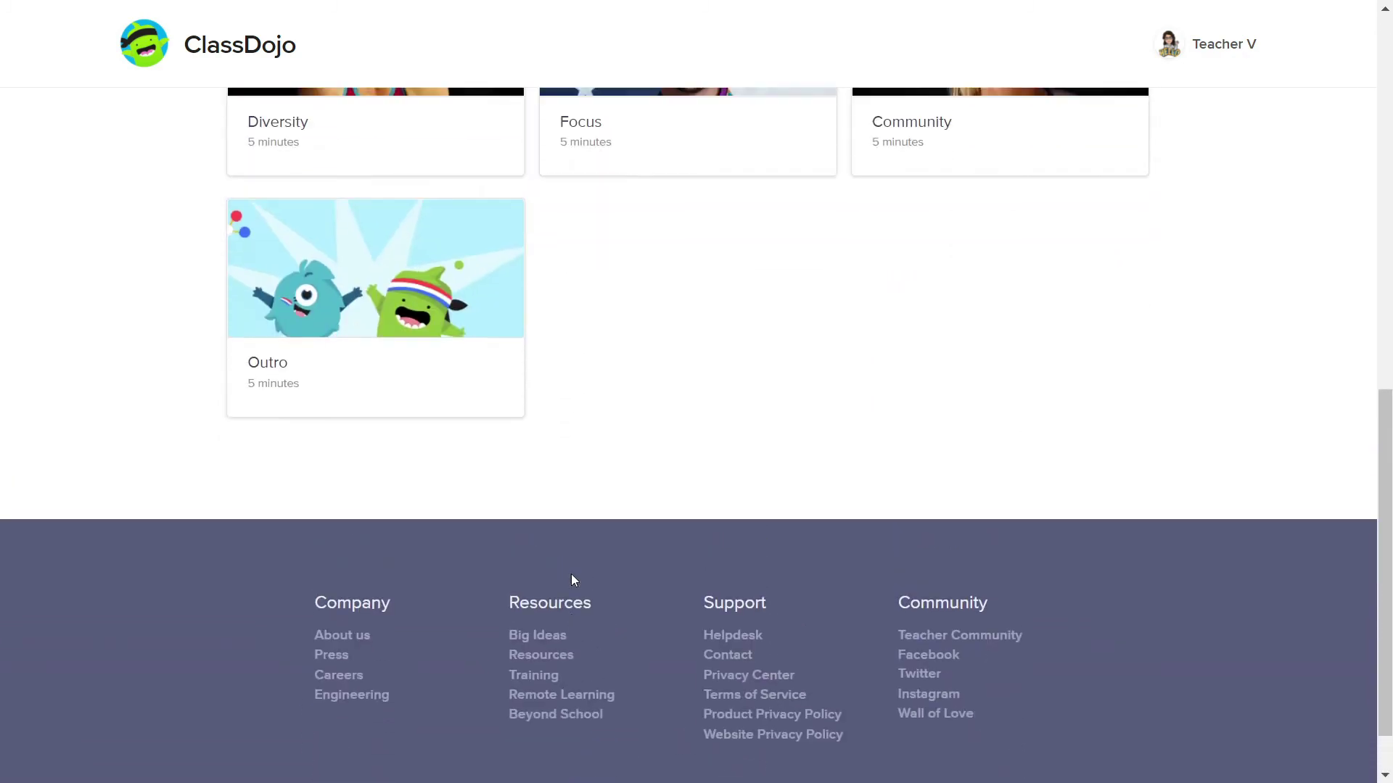
scroll(574, 580, up, 5)
scroll(574, 581, up, 10)
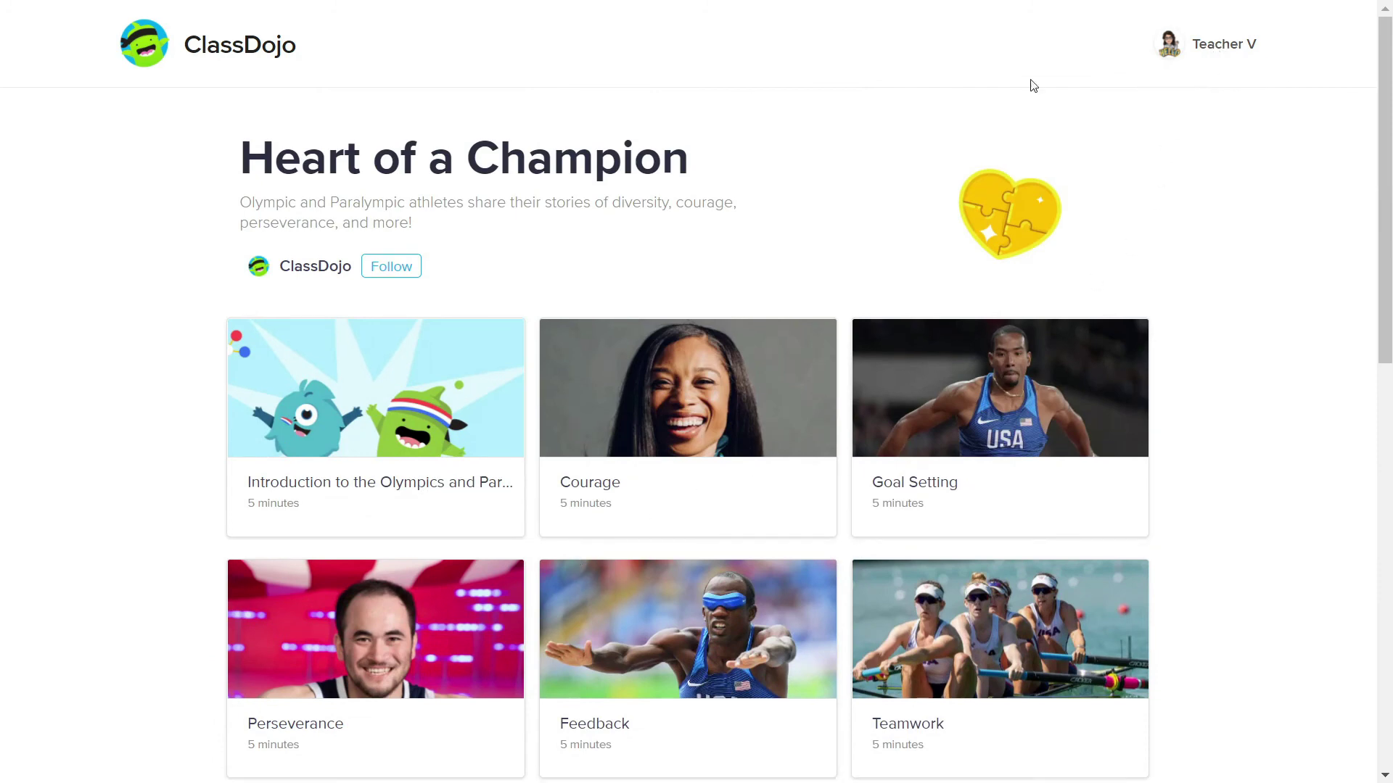
Return to the home page and reopen the Heart of a Champion lesson list.
click(240, 56)
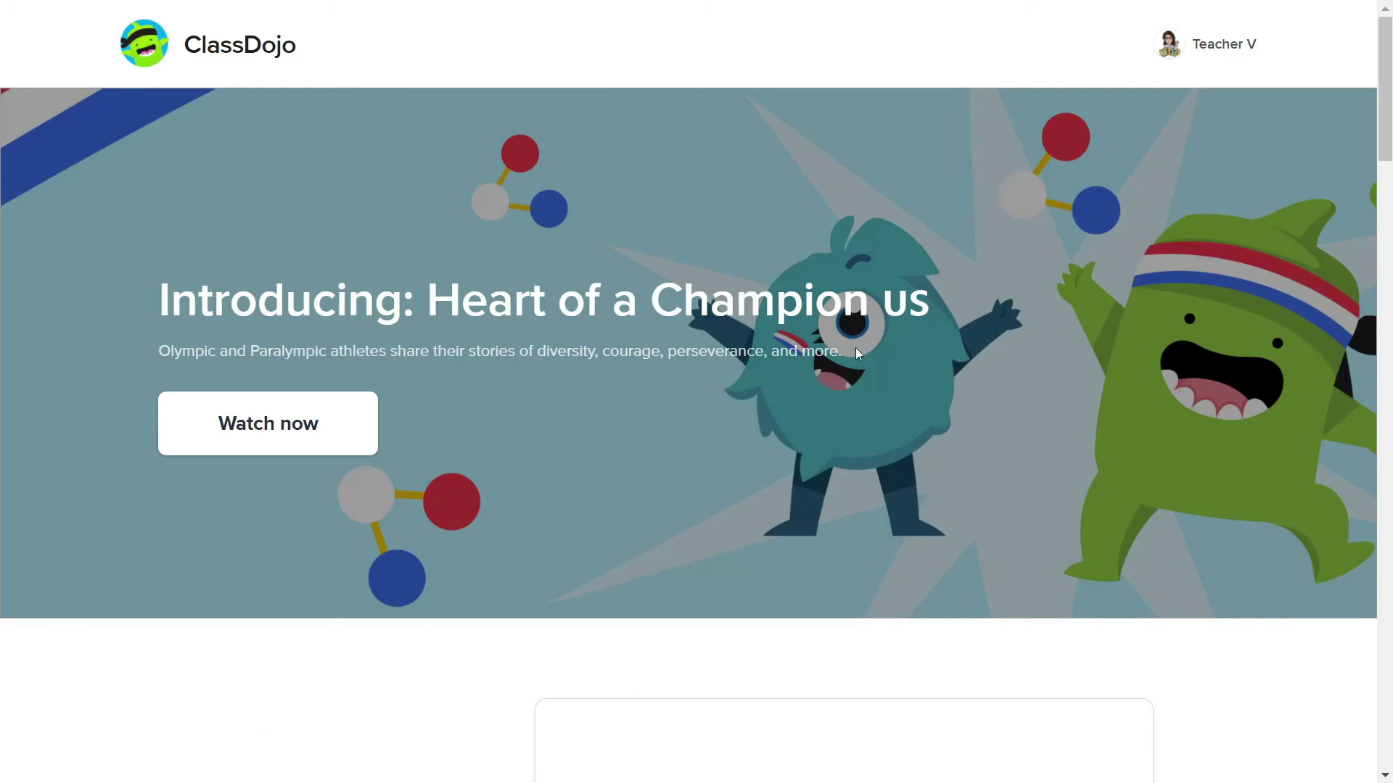
click(1097, 723)
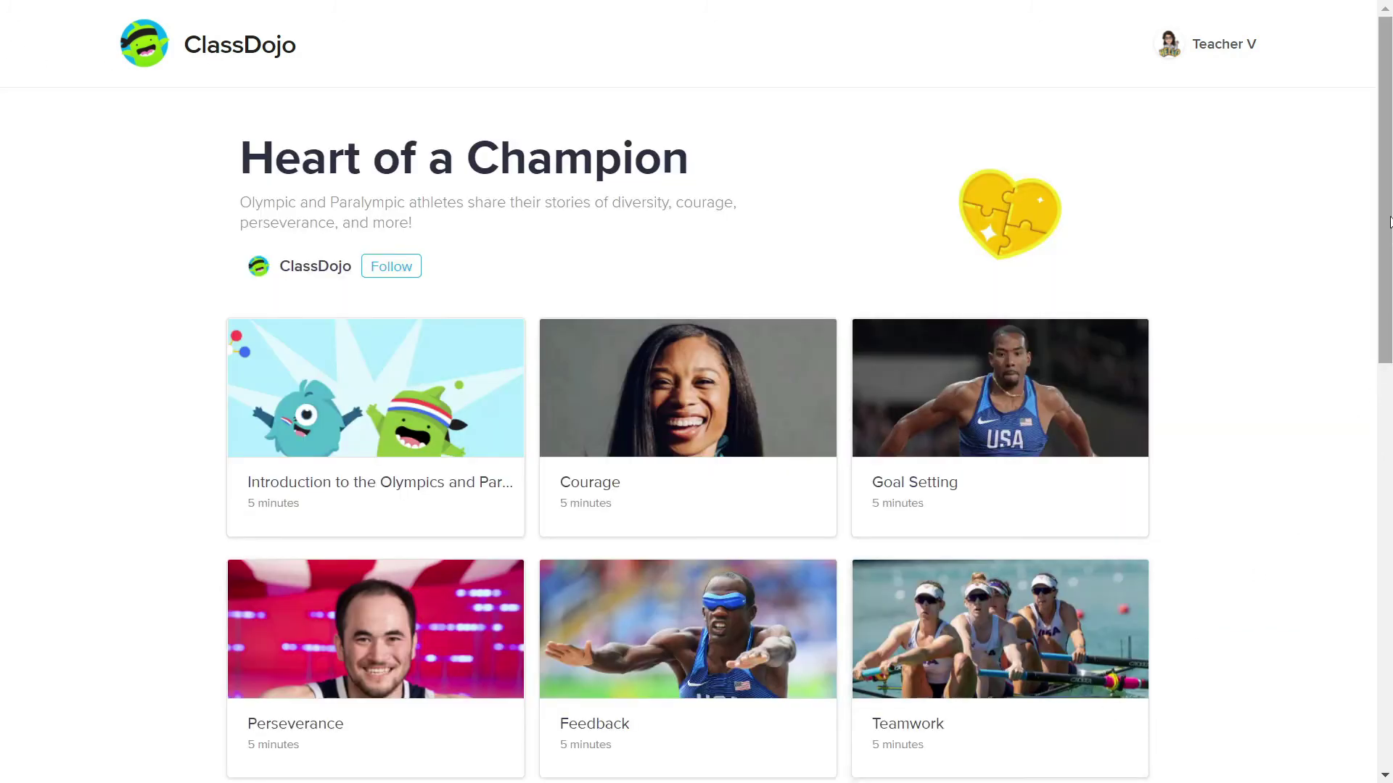
mouse_move(1385, 217)
mouse_down()
mouse_move(1389, 678)
mouse_move(1387, 290)
mouse_up()
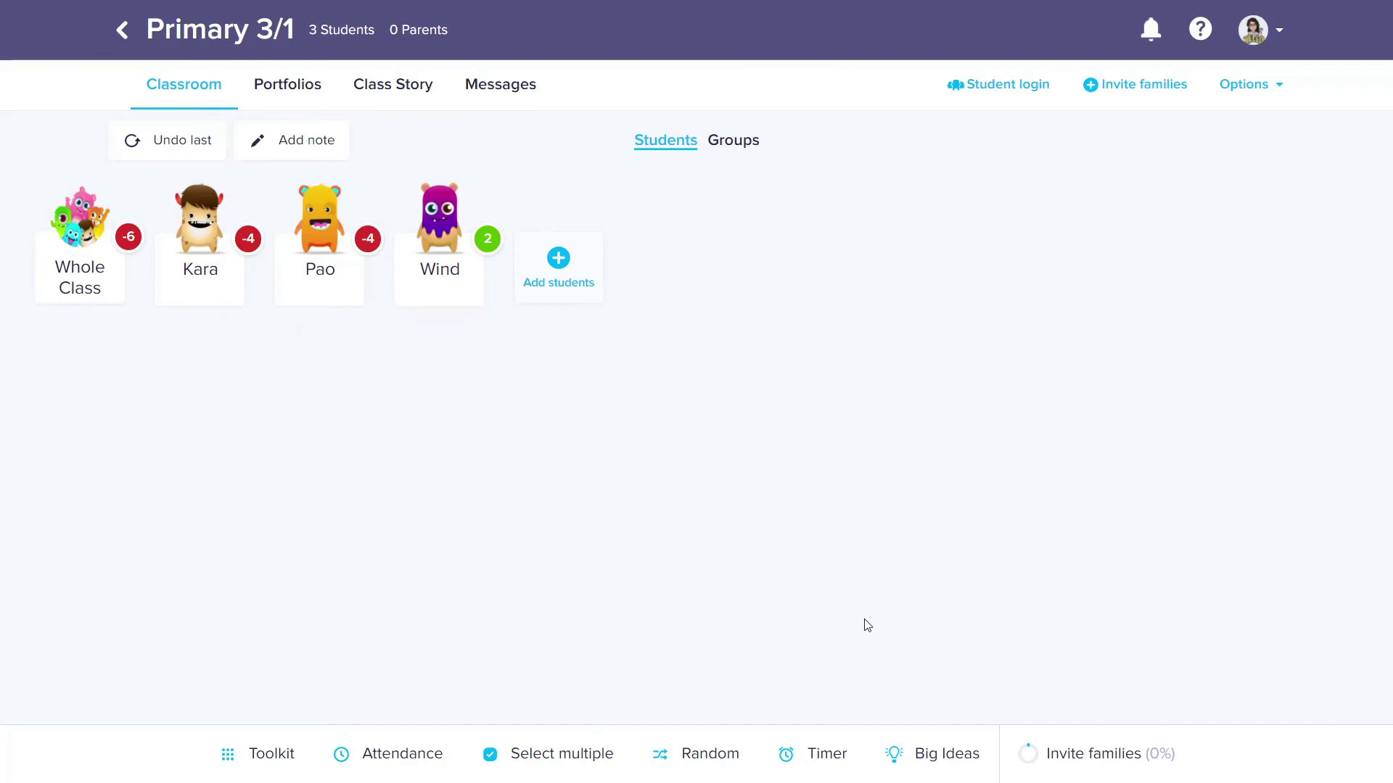
click(1068, 764)
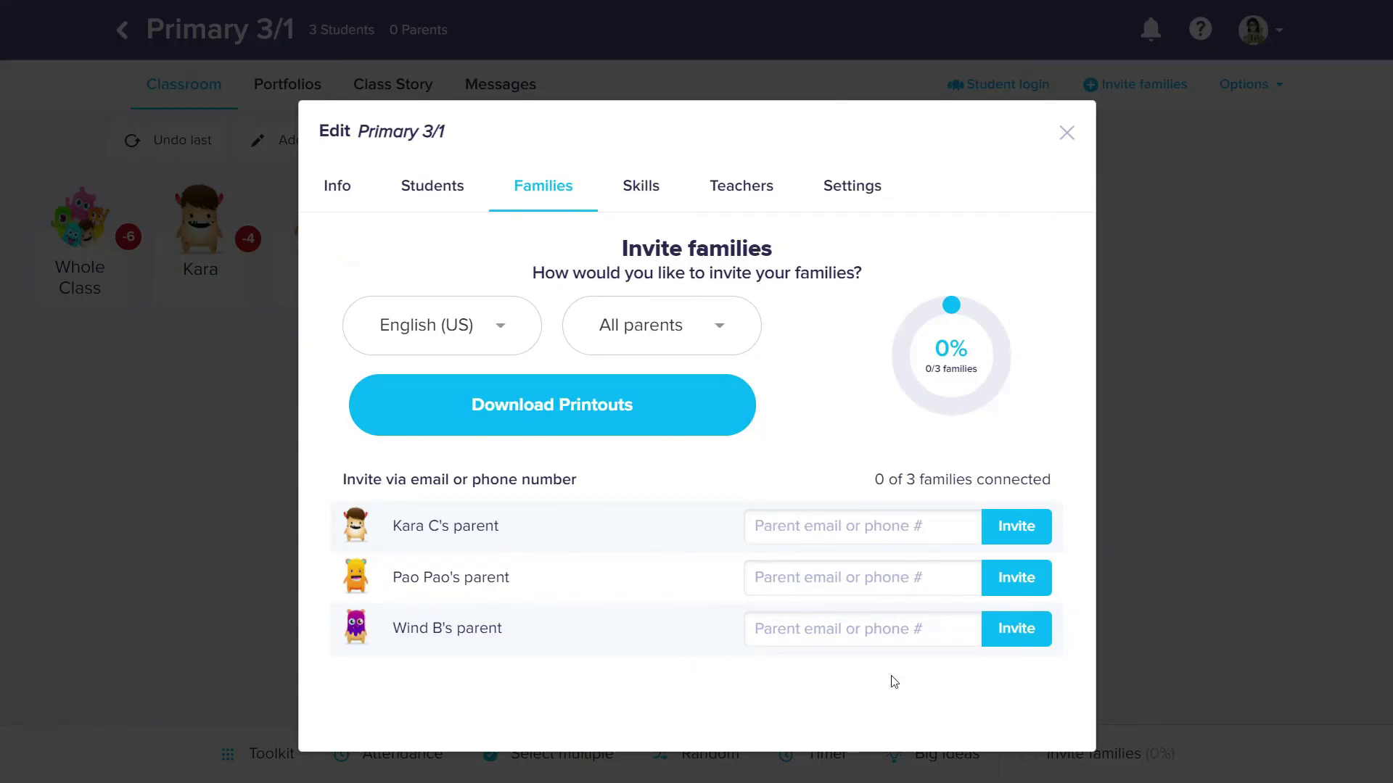
click(660, 197)
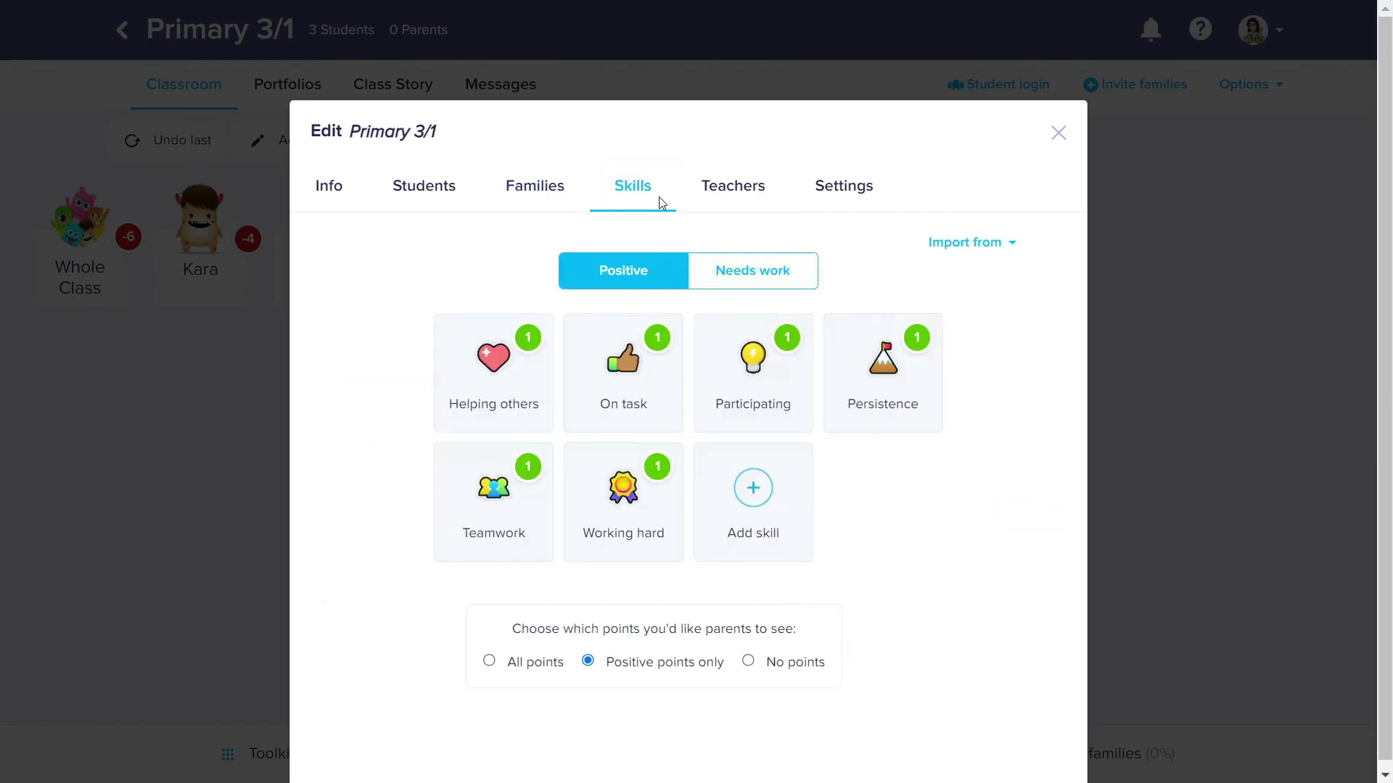
click(1056, 135)
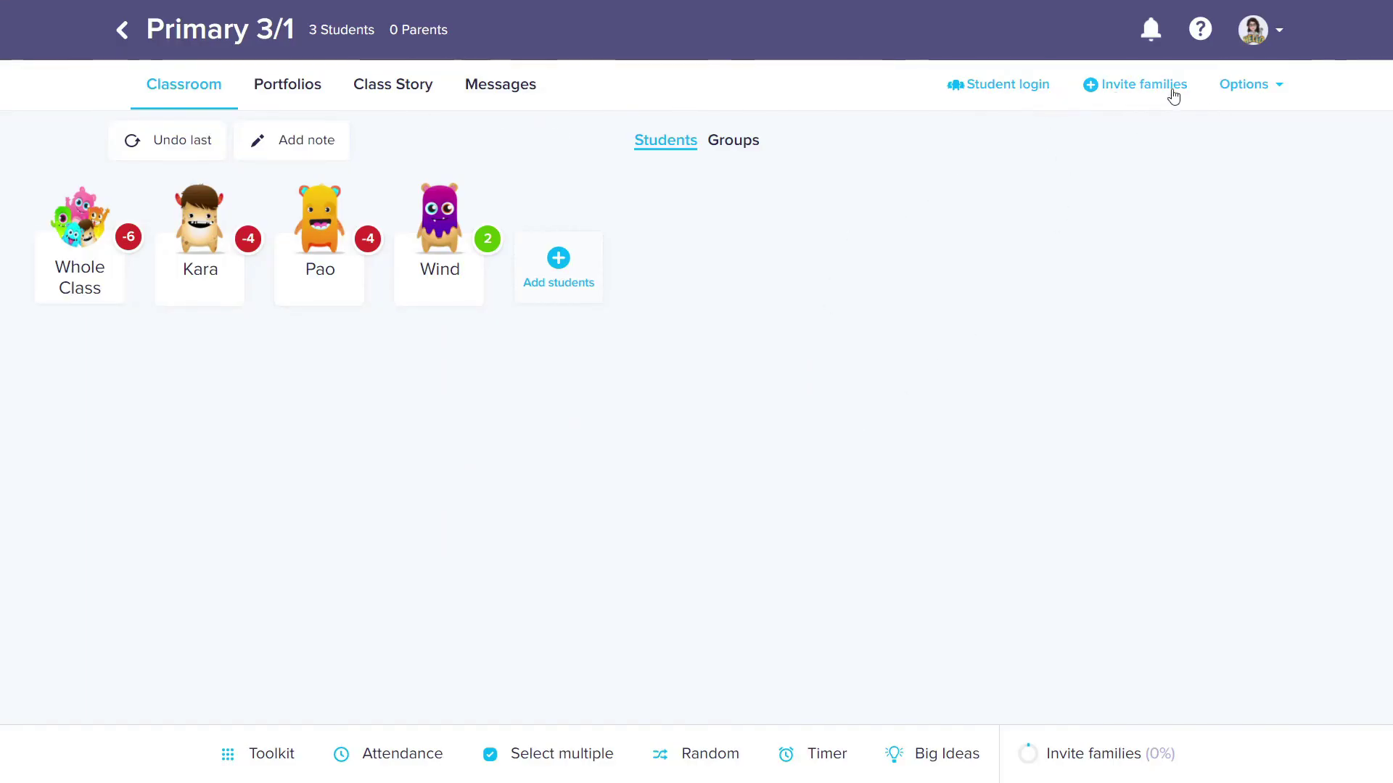
click(1257, 92)
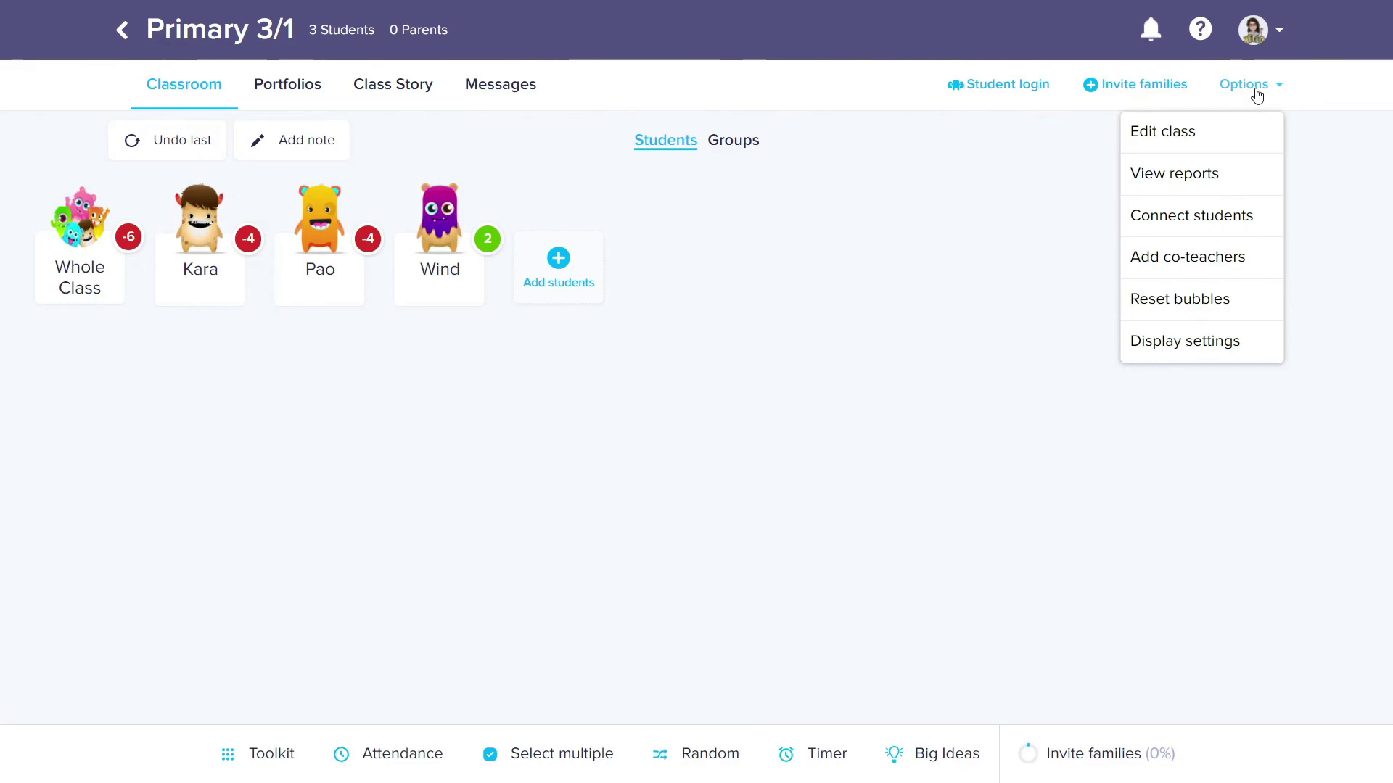
click(1226, 136)
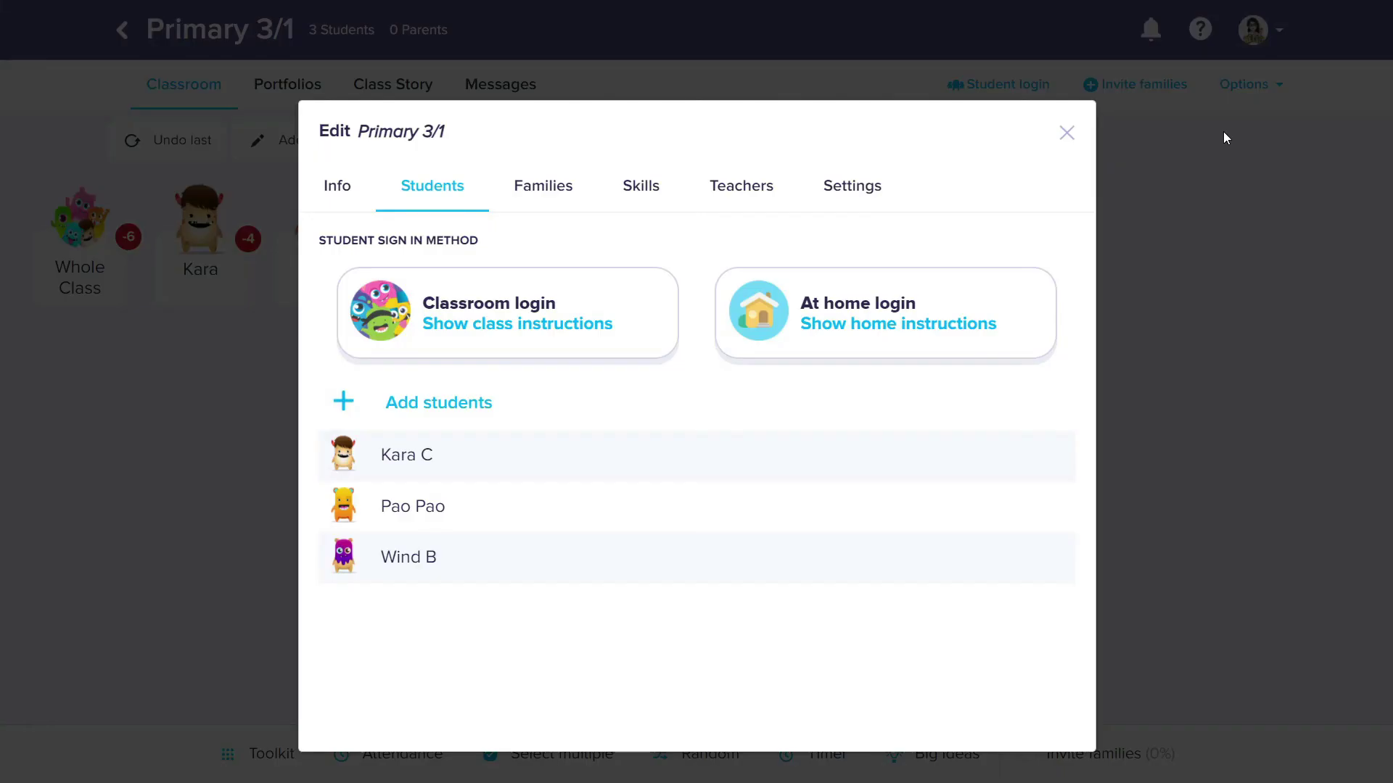
click(572, 202)
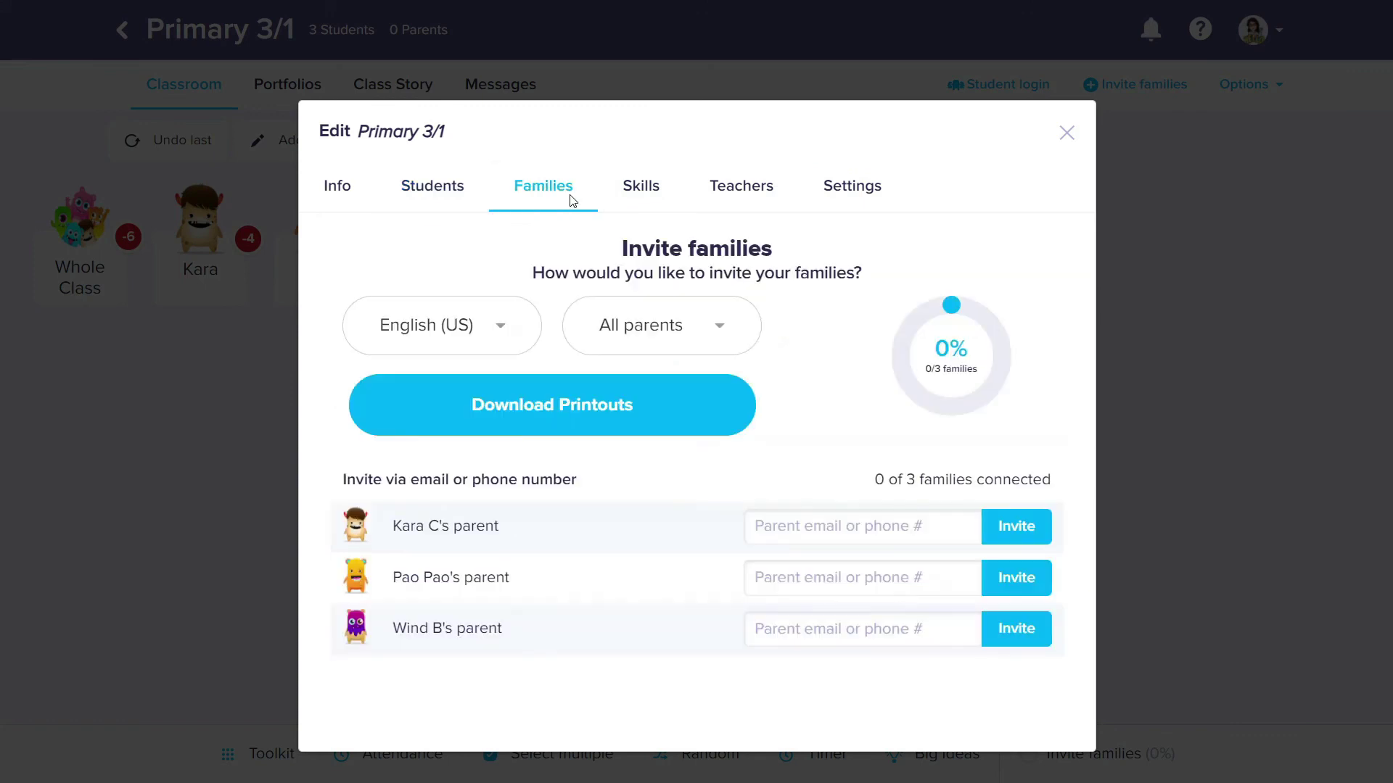
click(642, 195)
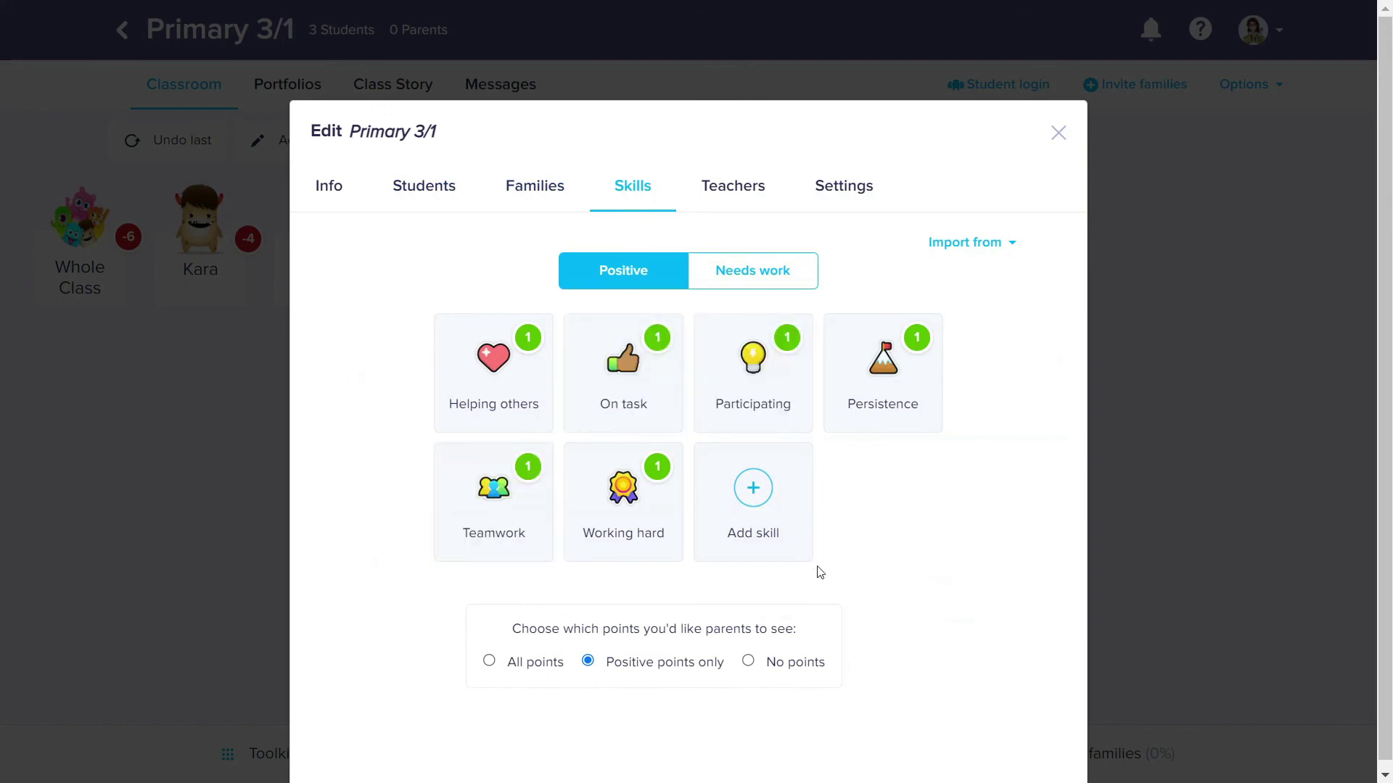
click(725, 181)
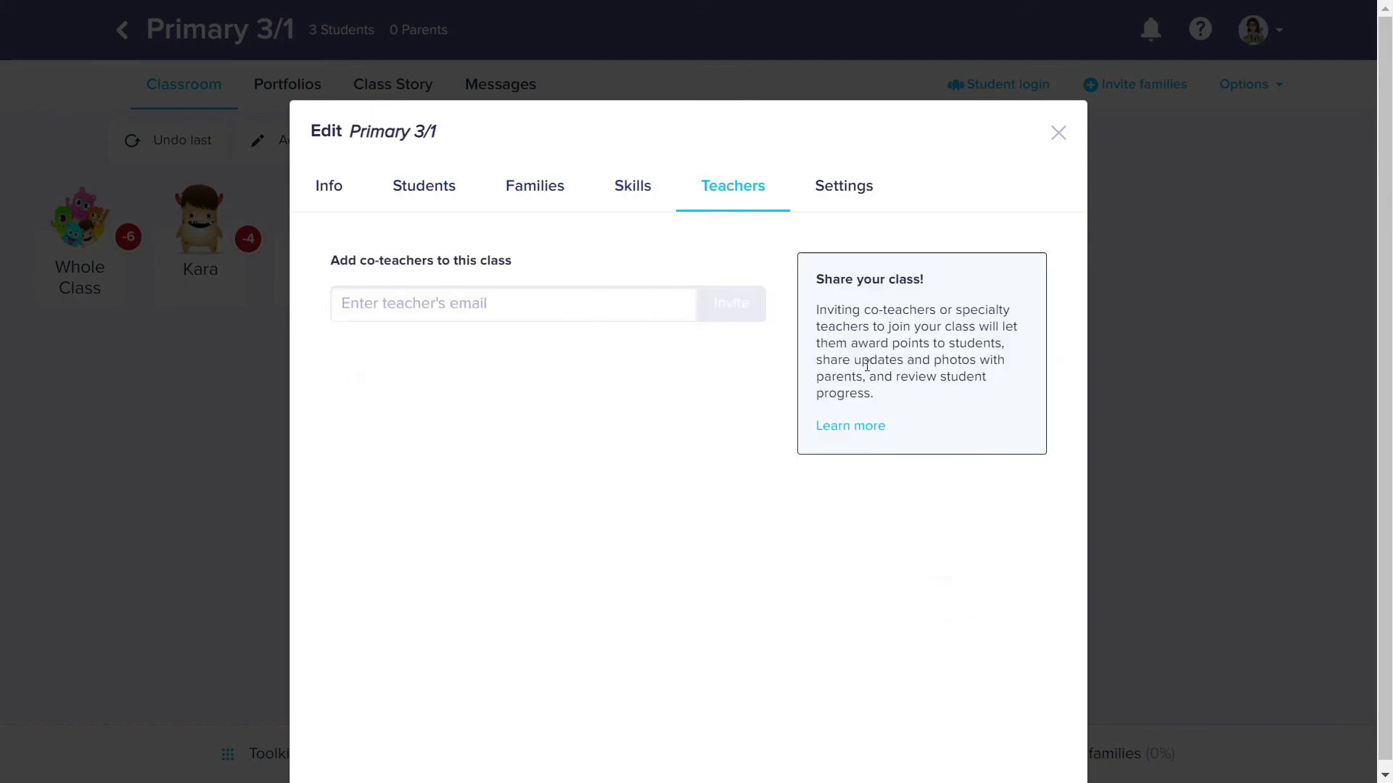
click(843, 184)
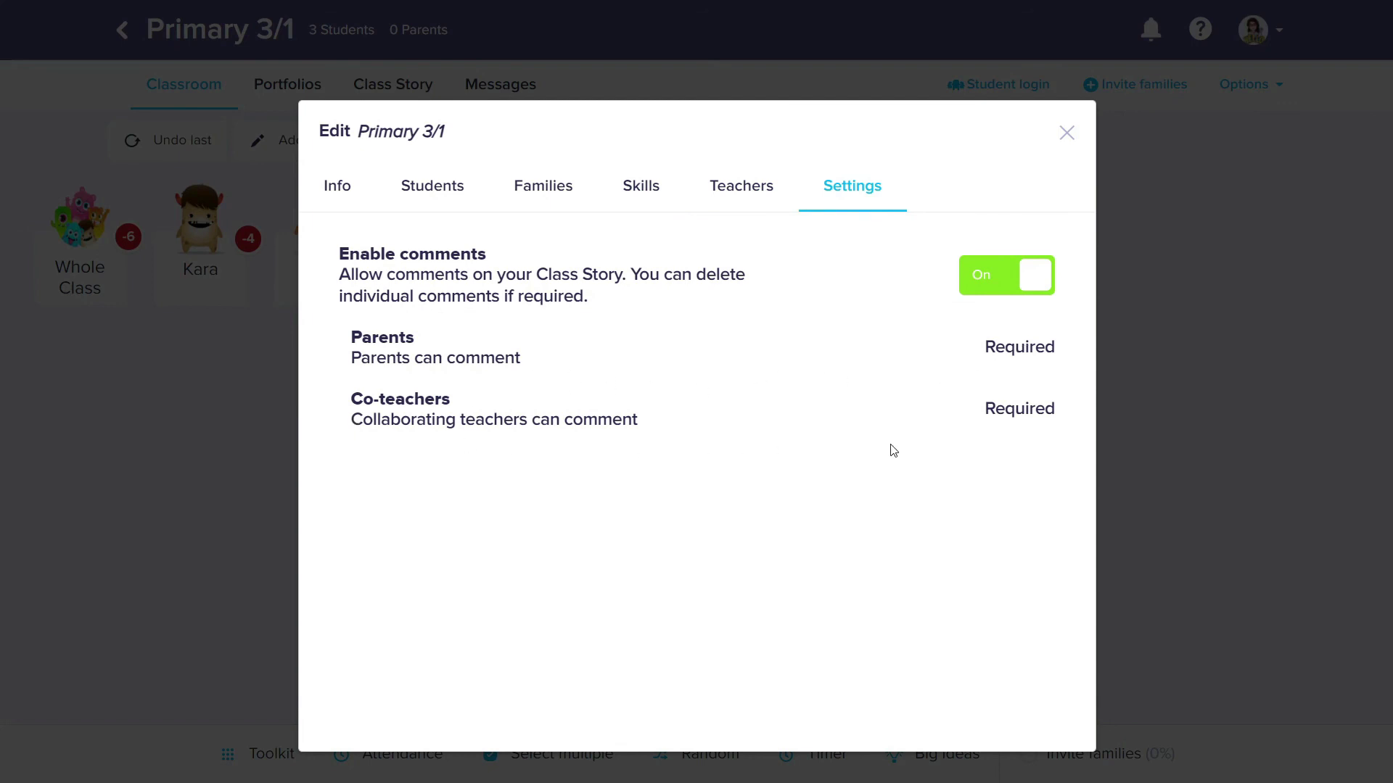
click(1066, 134)
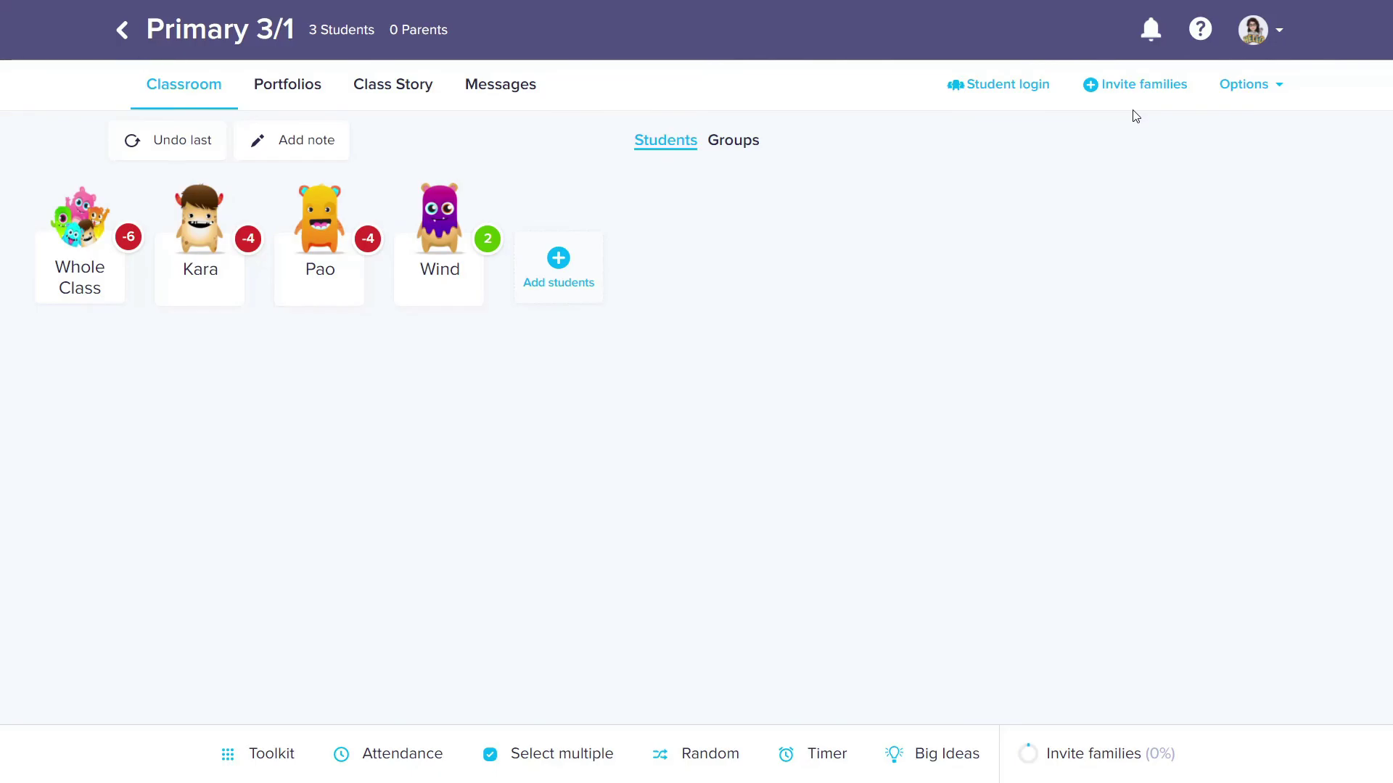